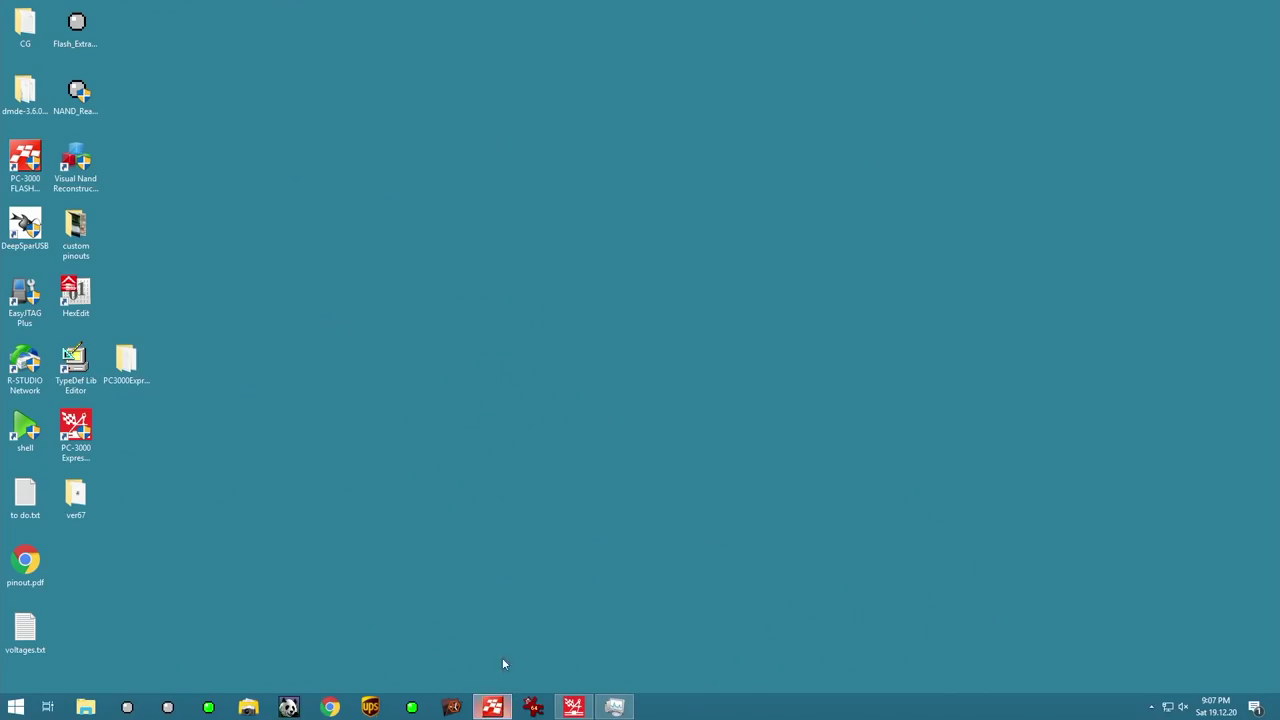
Create a one-chip UT165L task stored in K:\PC3K\6899, accepting the wizard defaults
click(685, 449)
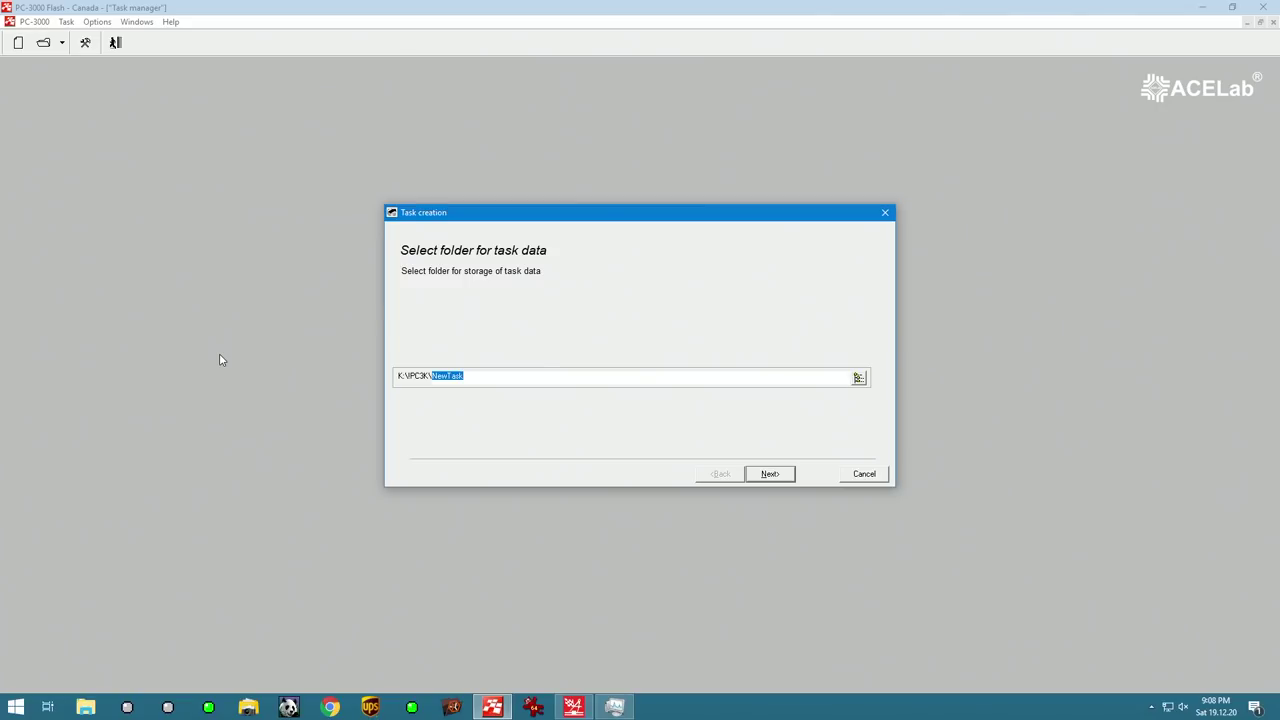
key(Return)
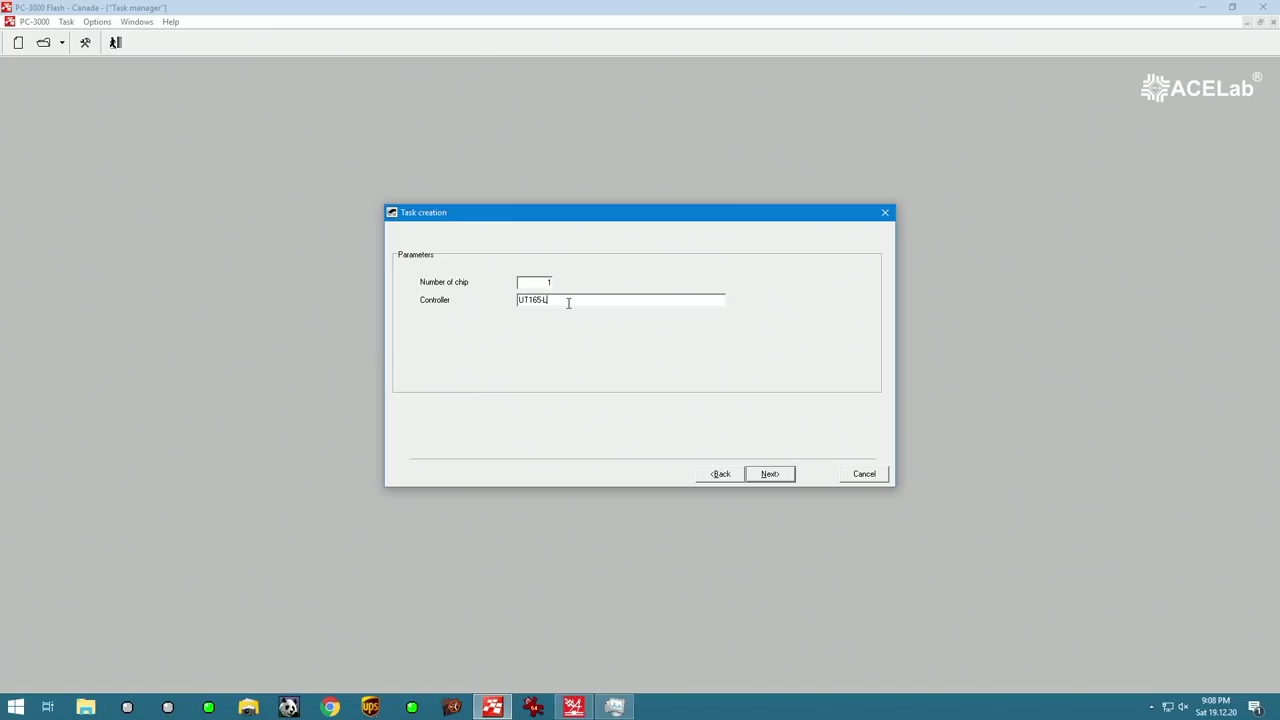
key(Return)
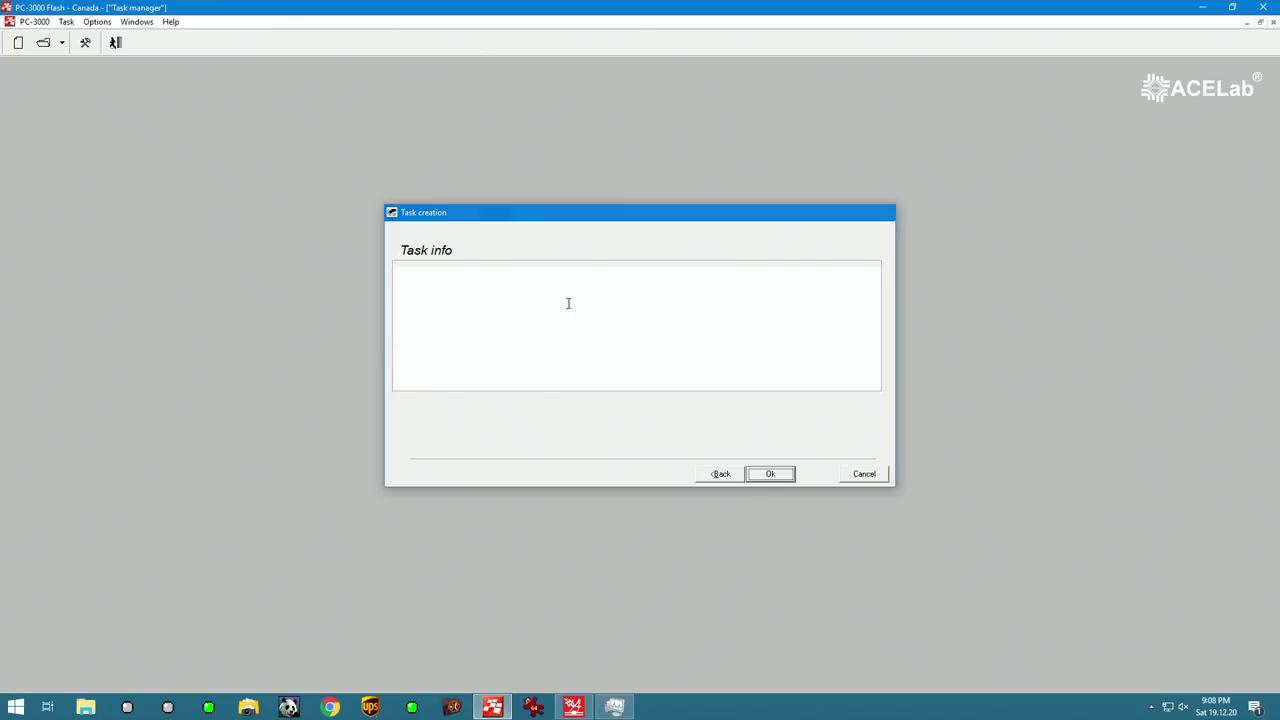
key(Return)
Read the chip ID, identifying JS29F16G08AAMC1 with 4320-byte pages, and view dump page 248478
right_click(73, 106)
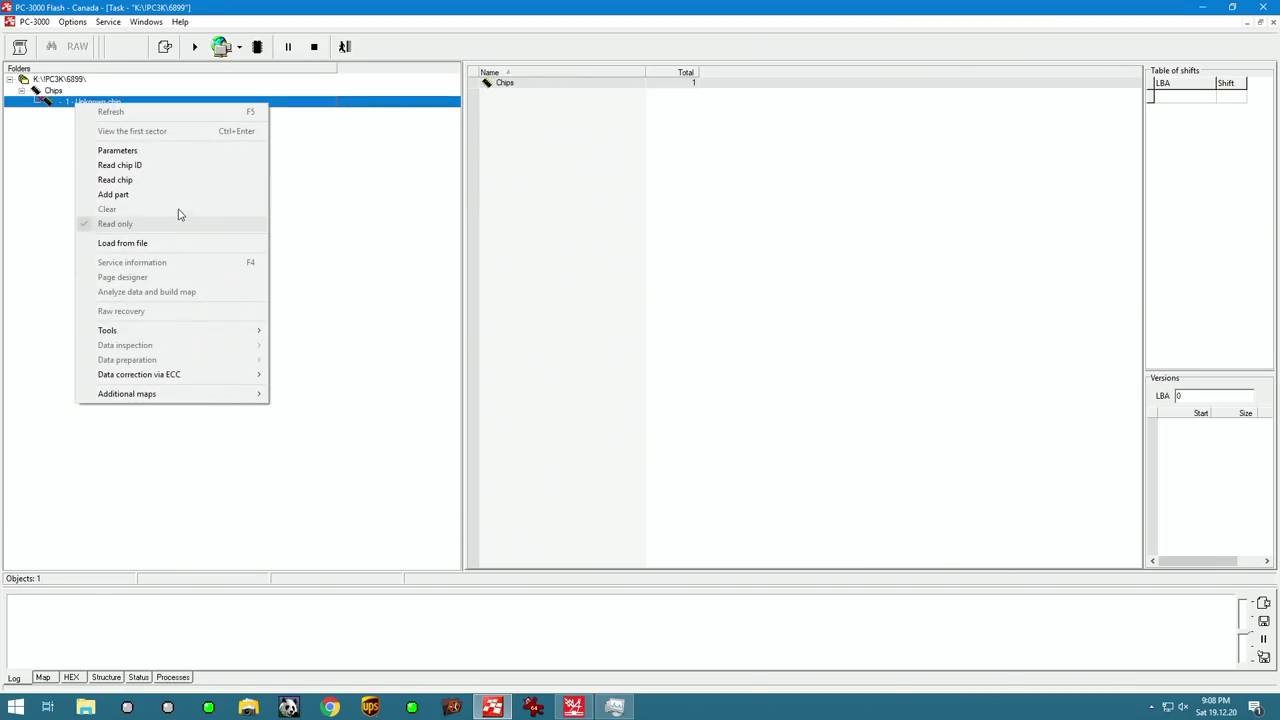
click(148, 168)
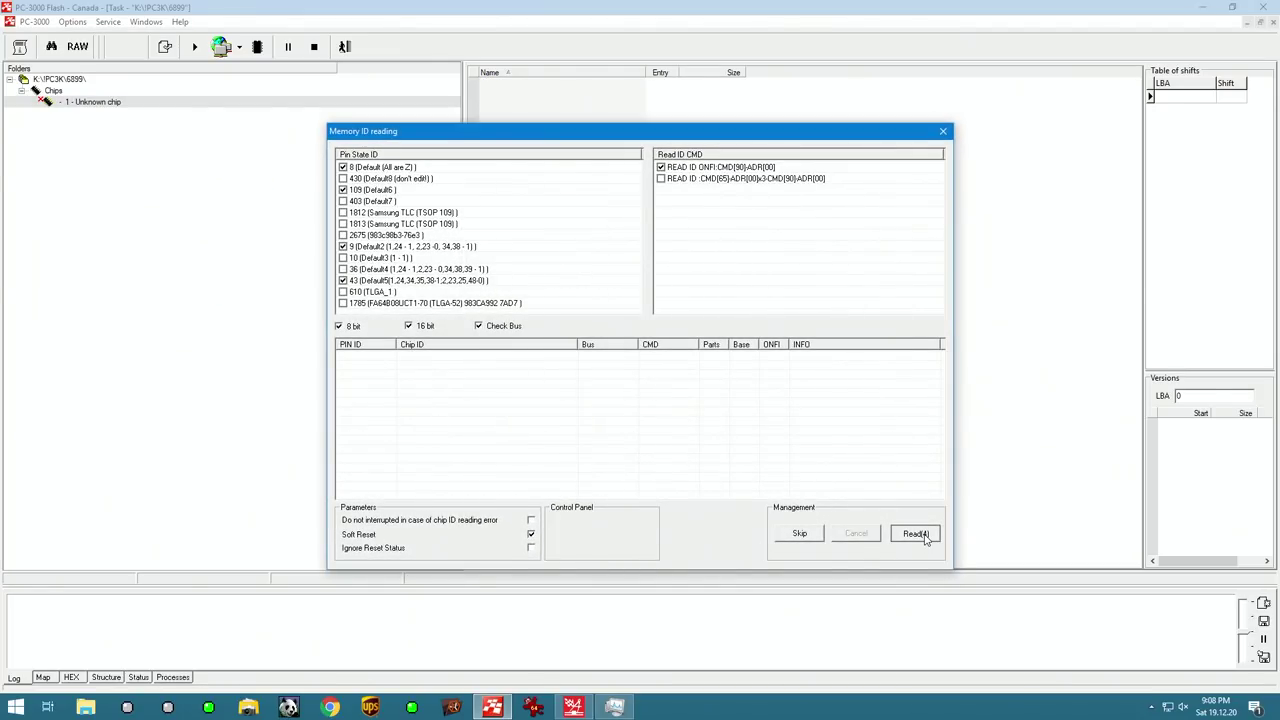
click(916, 534)
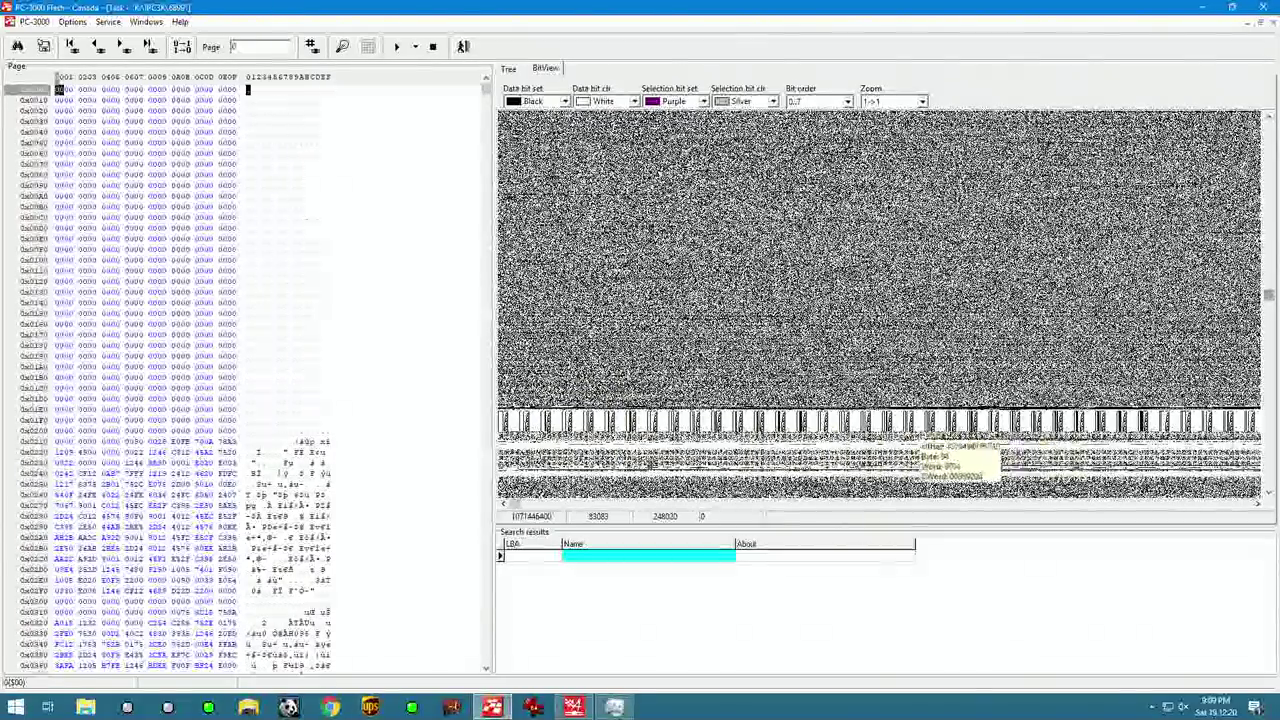
click(575, 418)
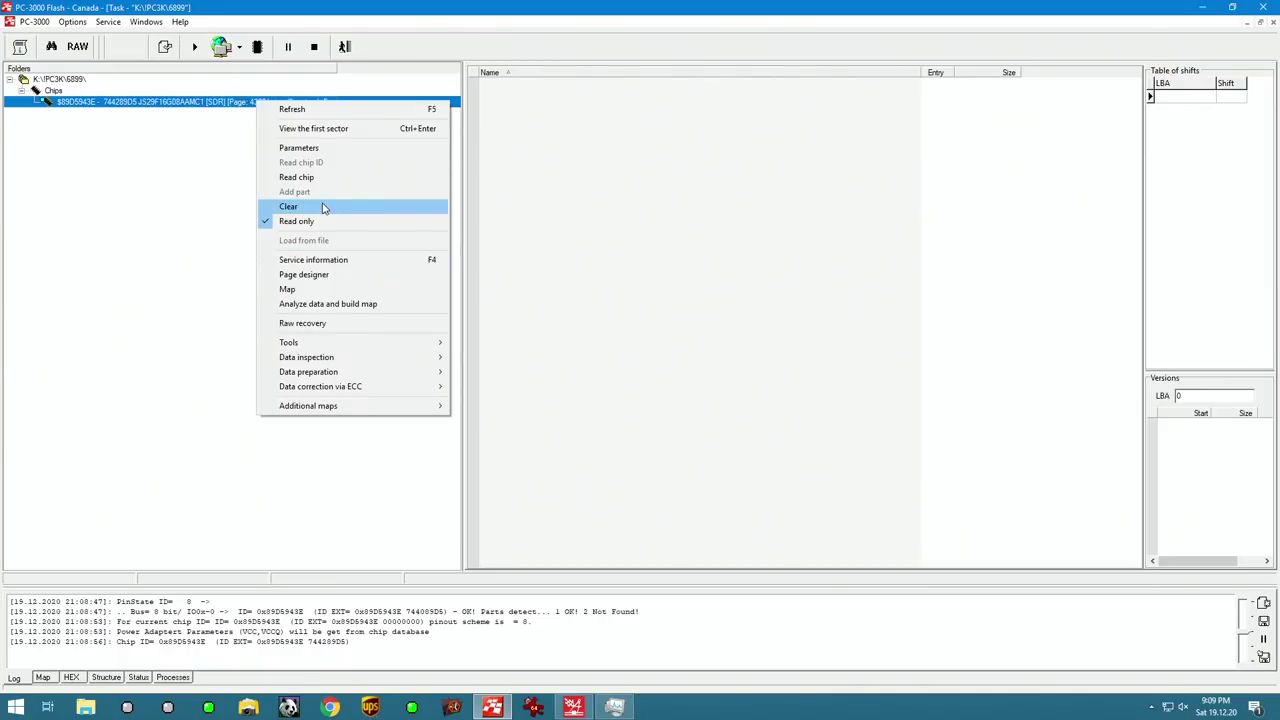
Clear the chip's old reading results and read the whole chip into a file dump at default speed
click(291, 210)
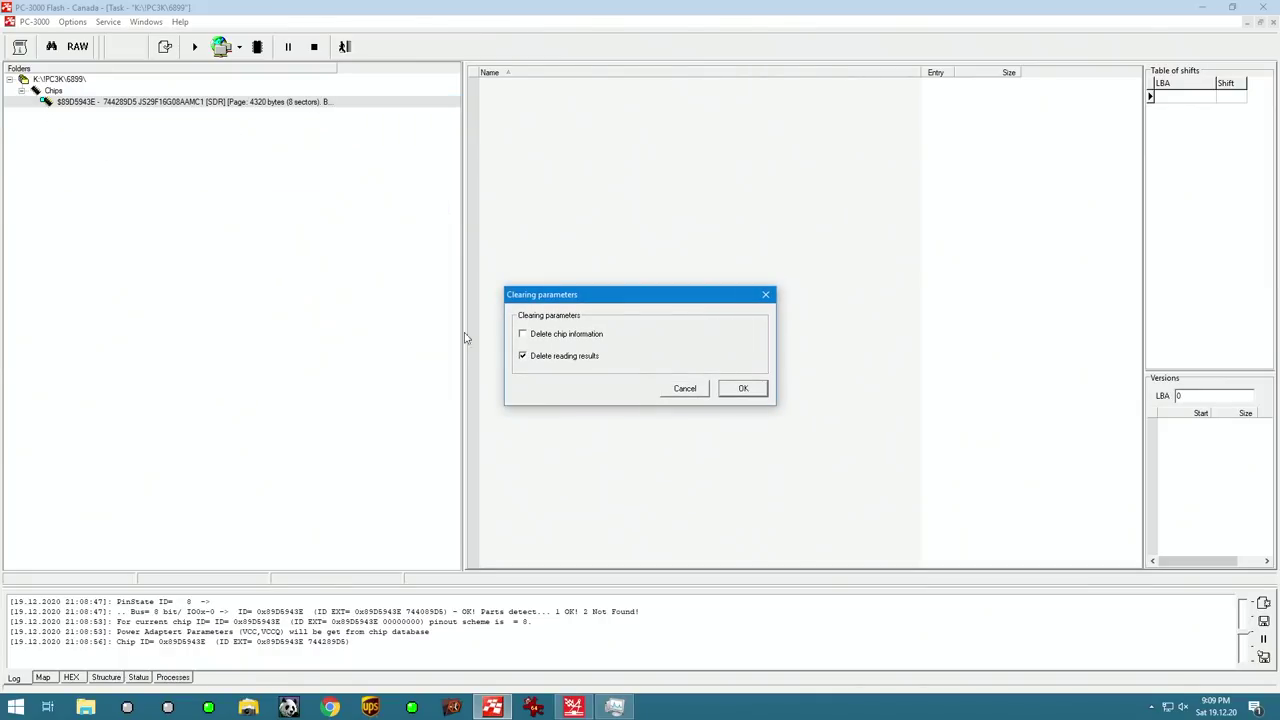
click(743, 388)
click(91, 104)
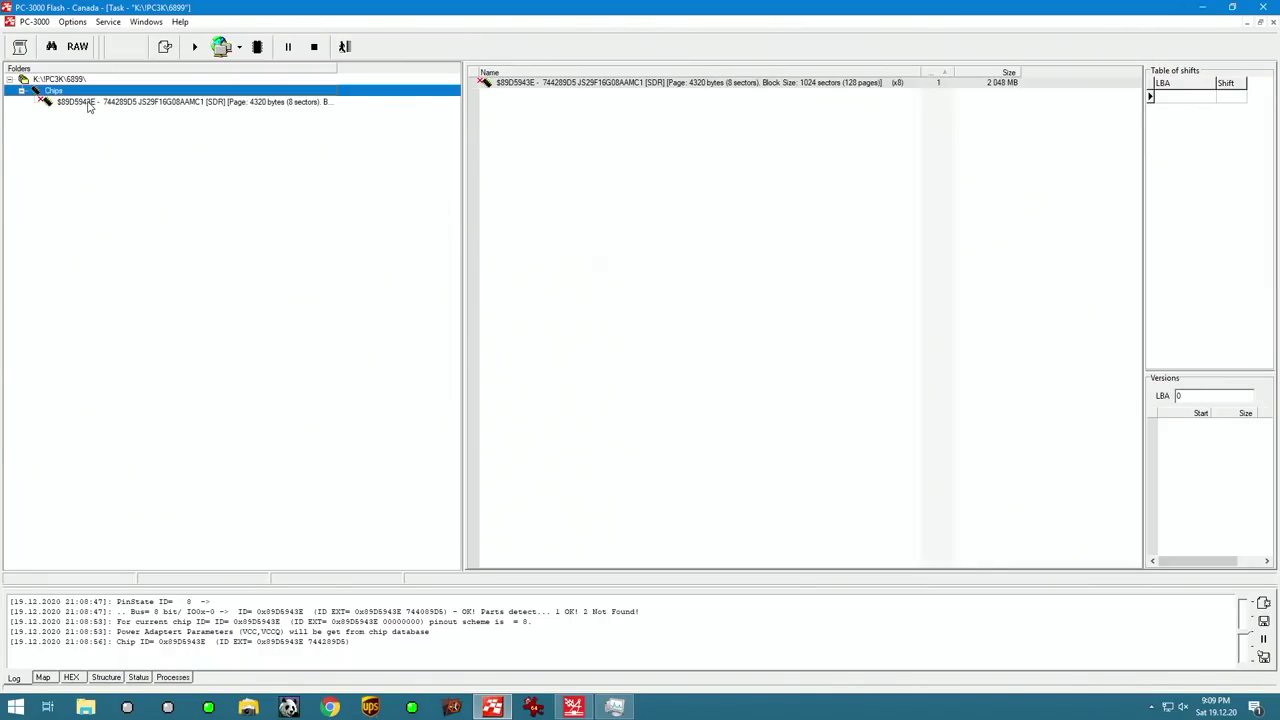
right_click(87, 104)
click(155, 179)
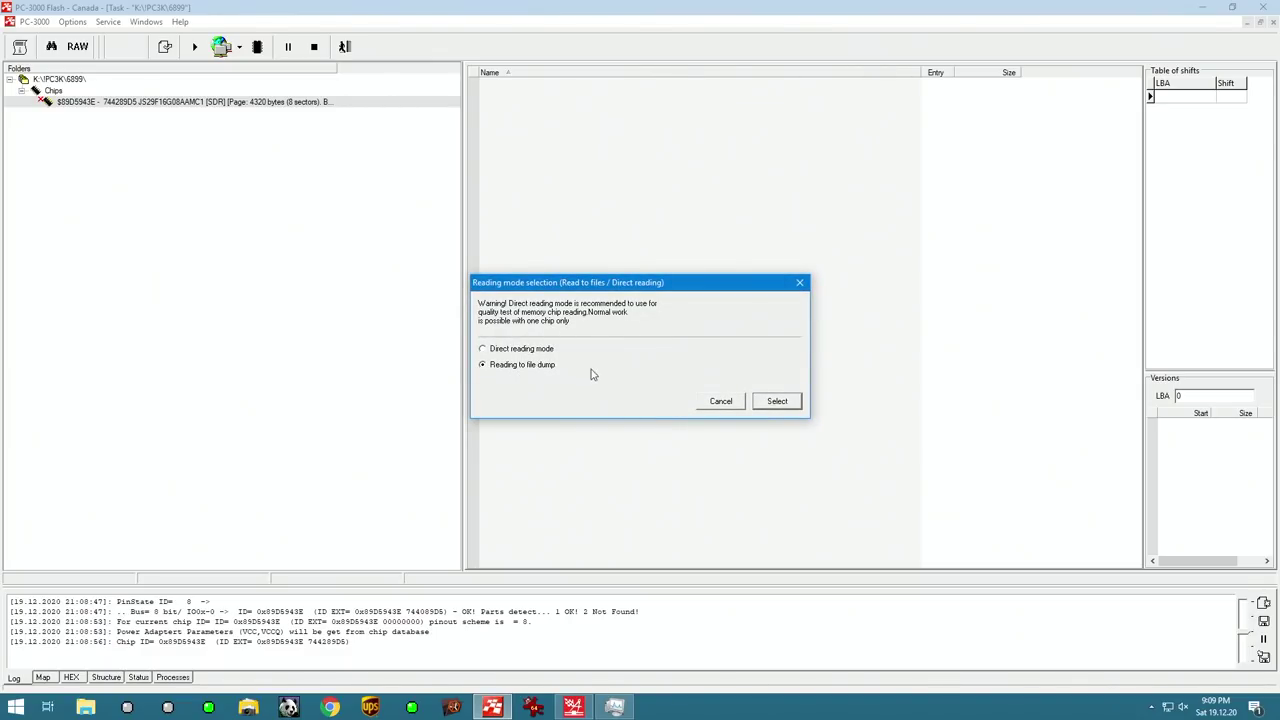
click(777, 401)
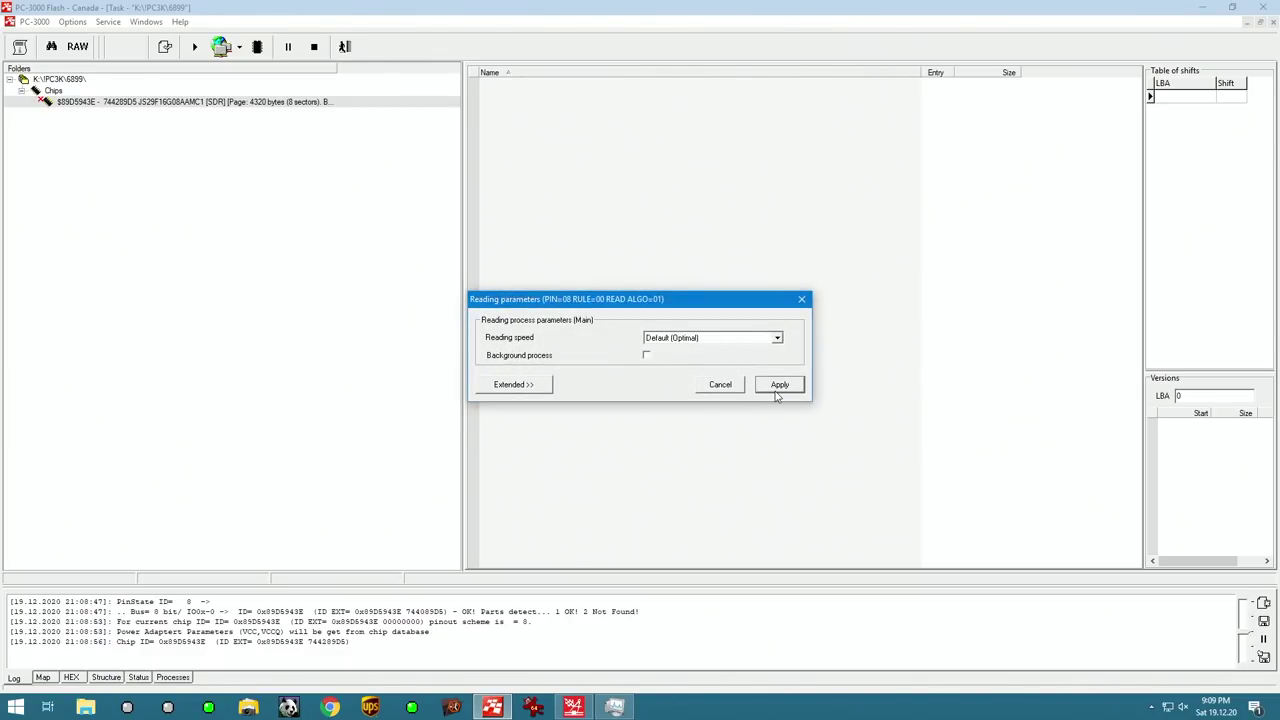
click(776, 389)
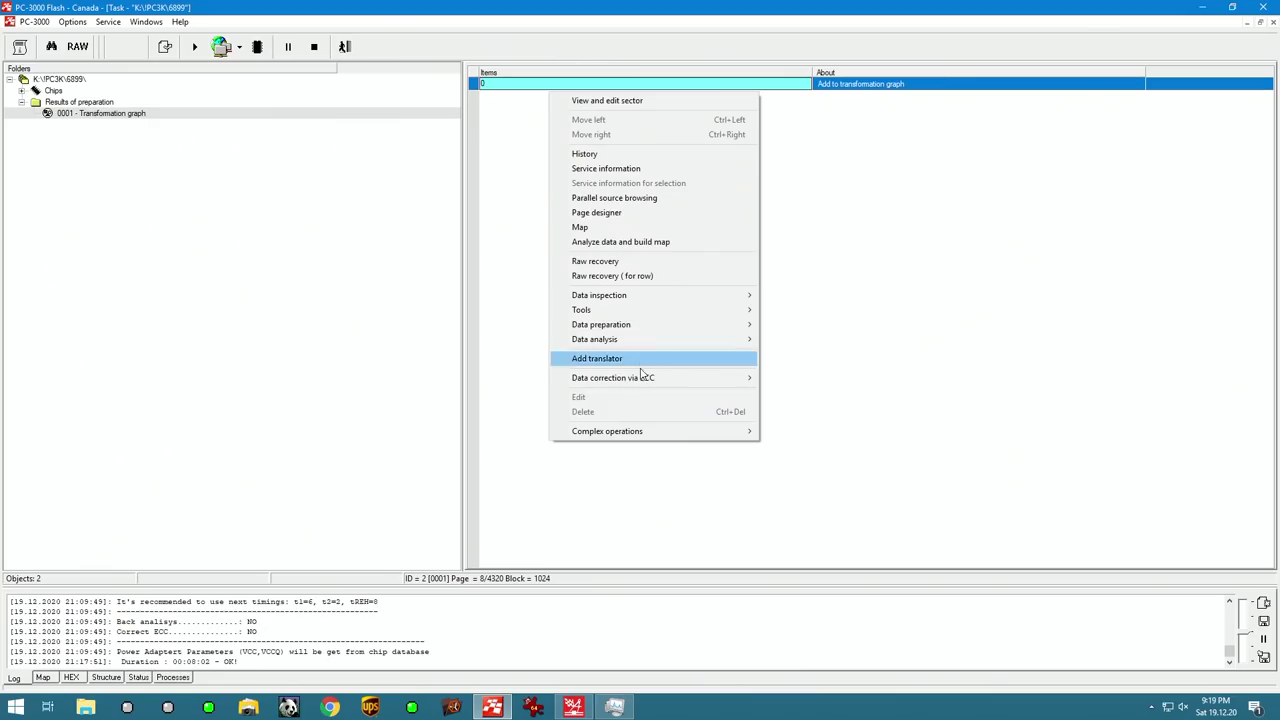
Autodetect the ECC scheme for the transformation graph and run the ECC correction over the dump
mouse_move(643, 383)
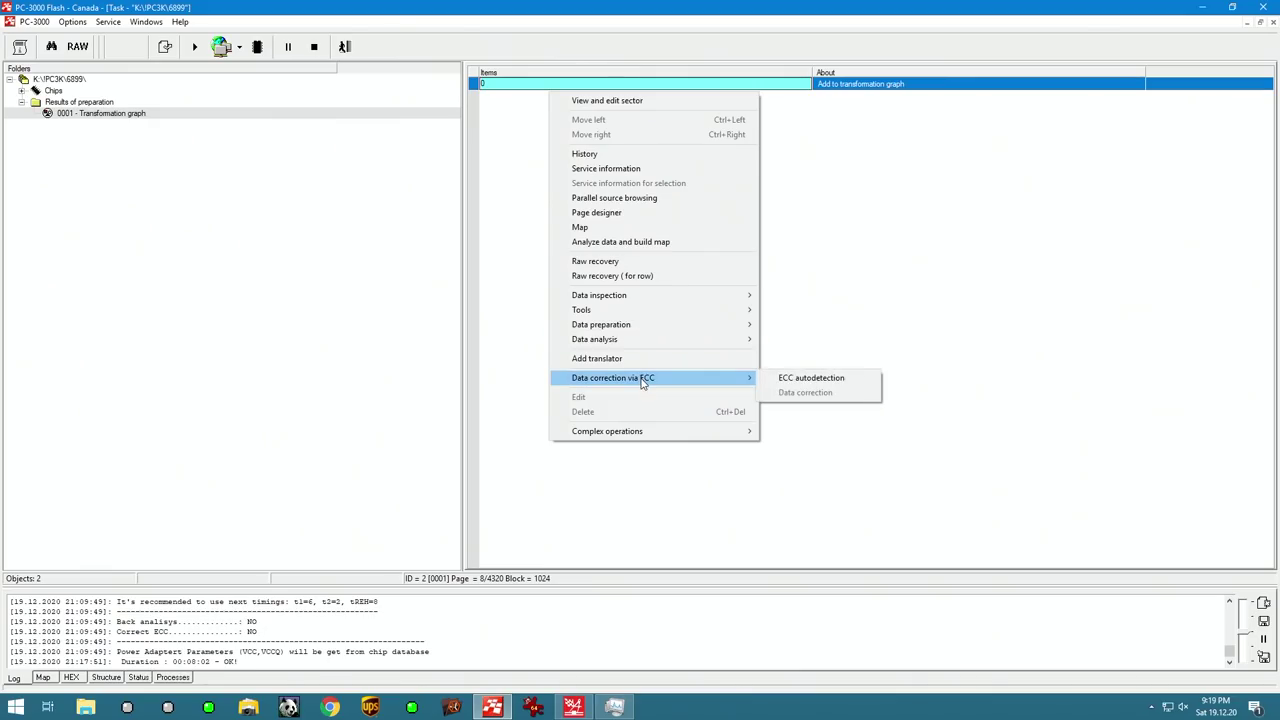
click(806, 380)
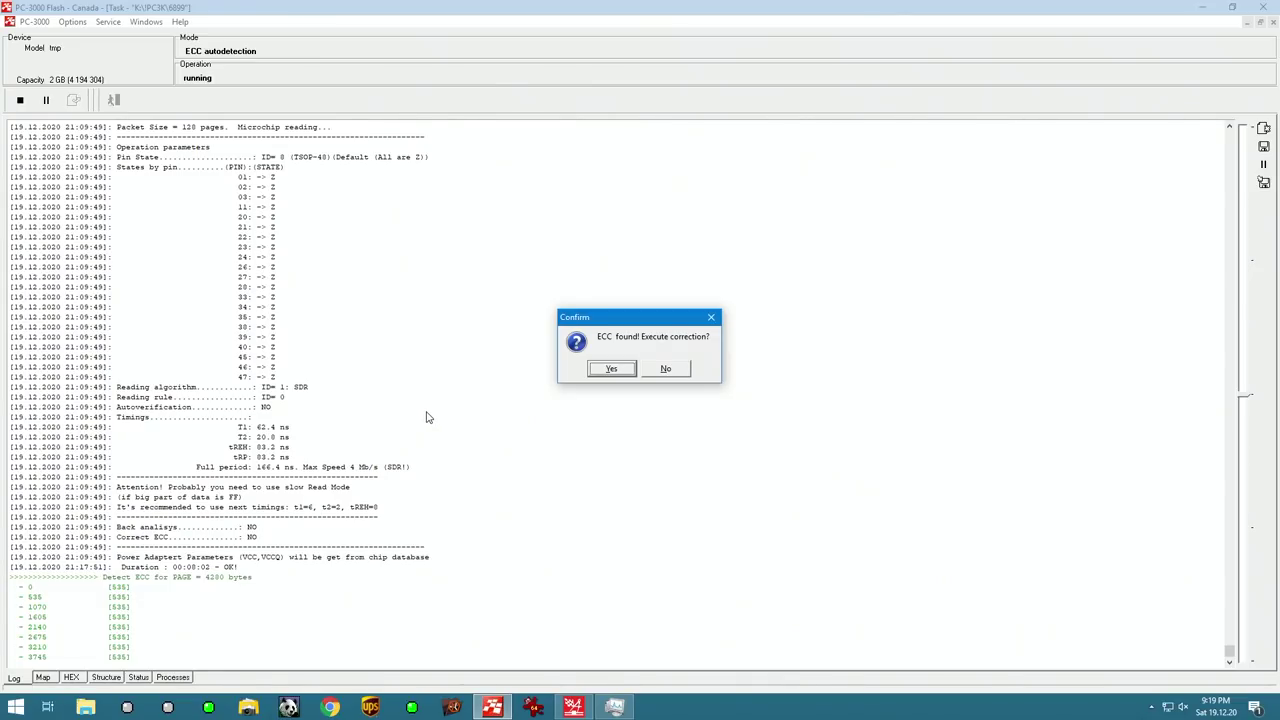
click(612, 369)
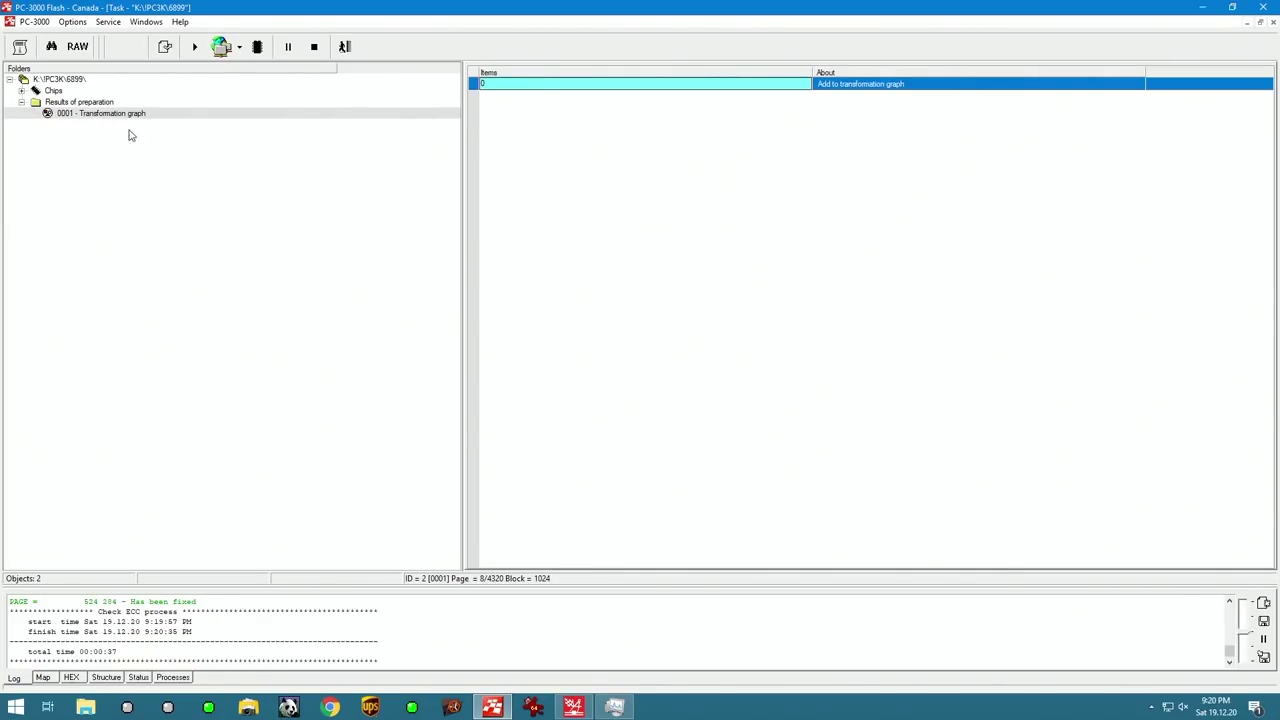
Build a submap of invalid sectors from ECC info: 281 704 sectors in 2399 chains
right_click(521, 86)
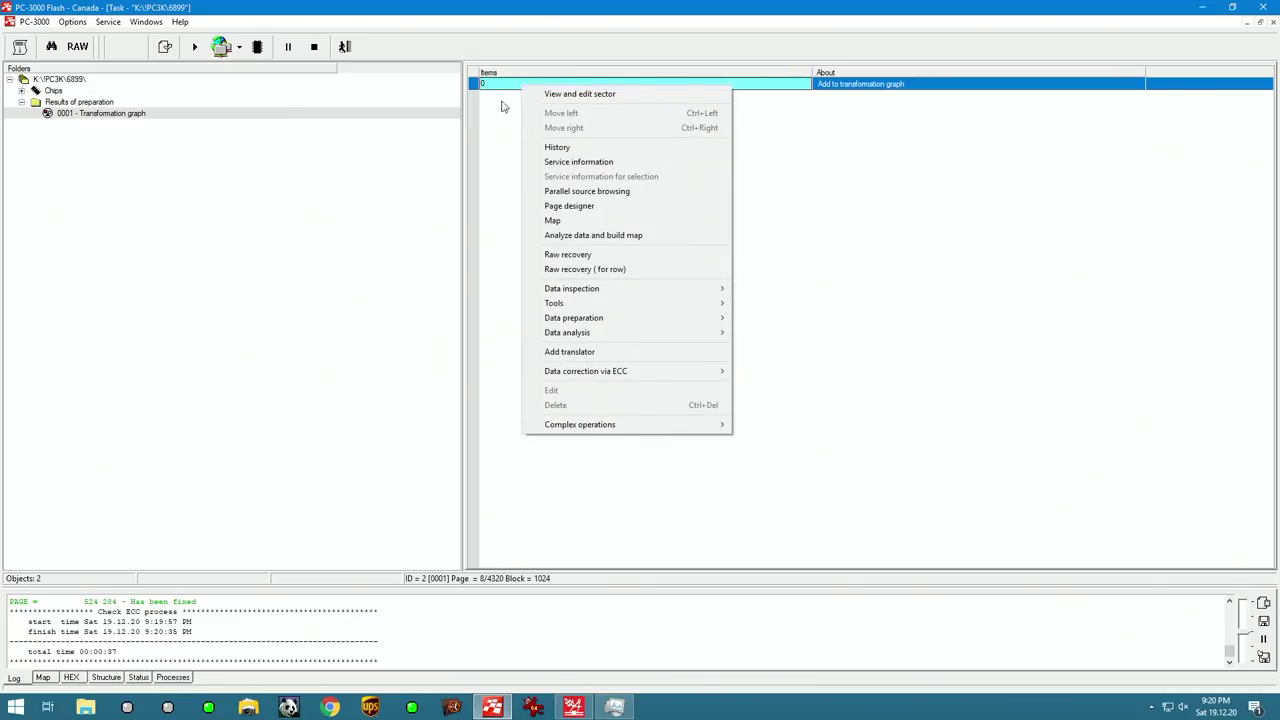
click(609, 220)
click(481, 46)
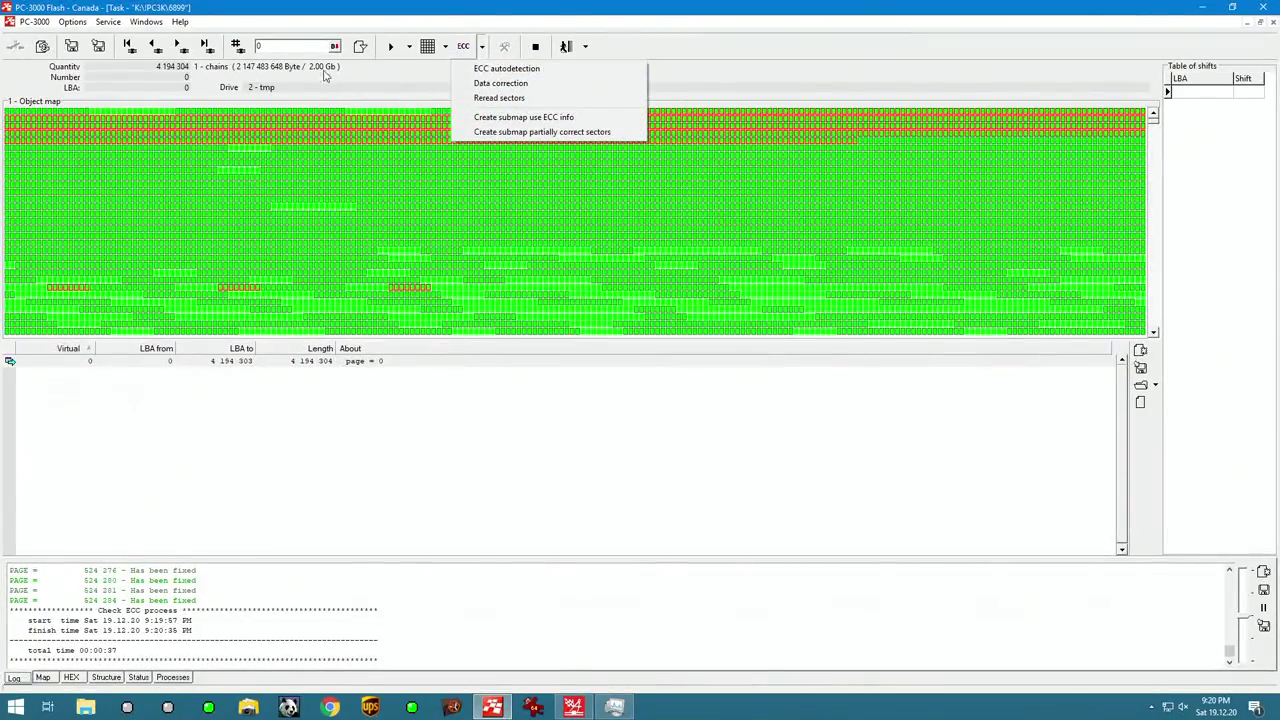
click(523, 117)
click(586, 376)
click(752, 411)
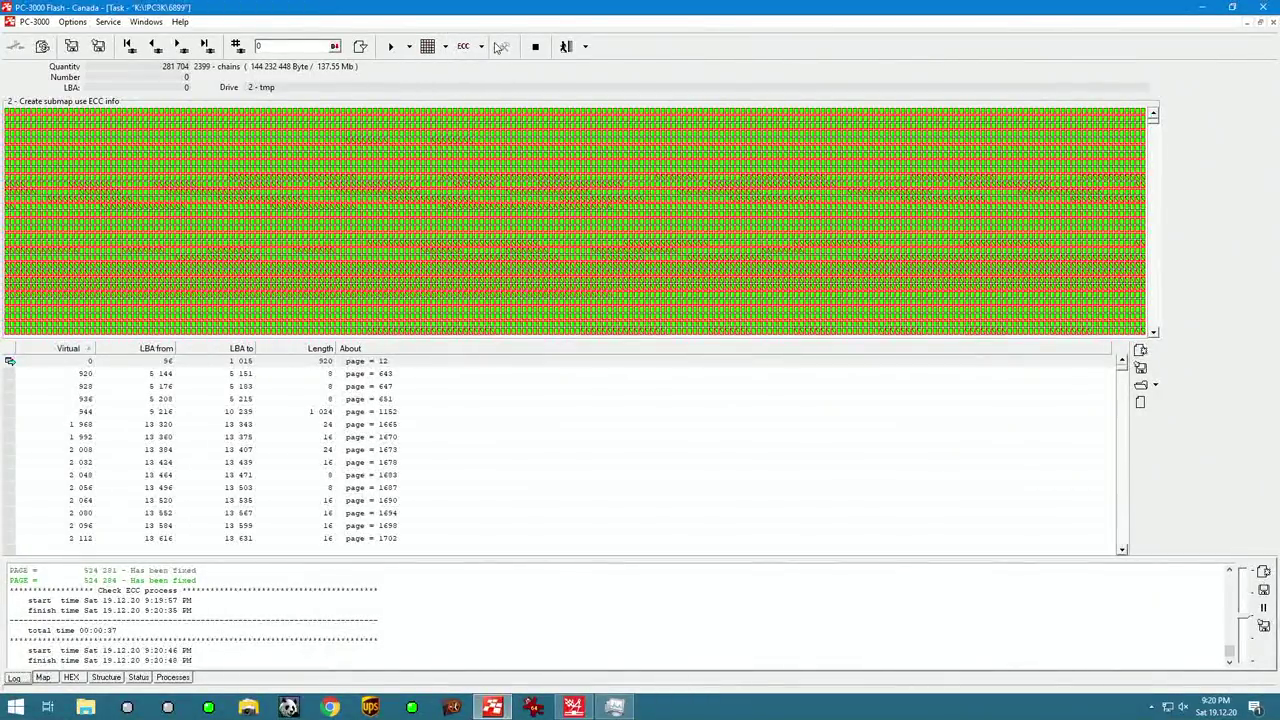
Select every submap entry and start rereading all of them
click(482, 47)
click(366, 452)
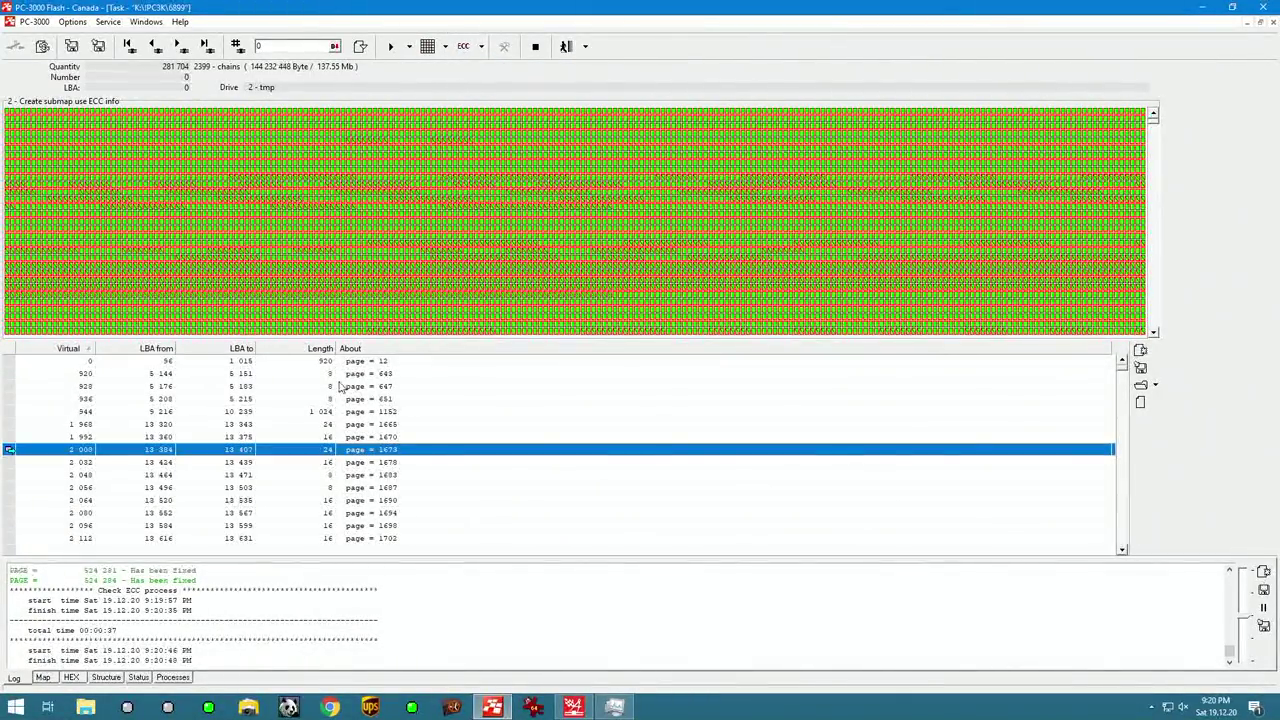
key(ctrl+a)
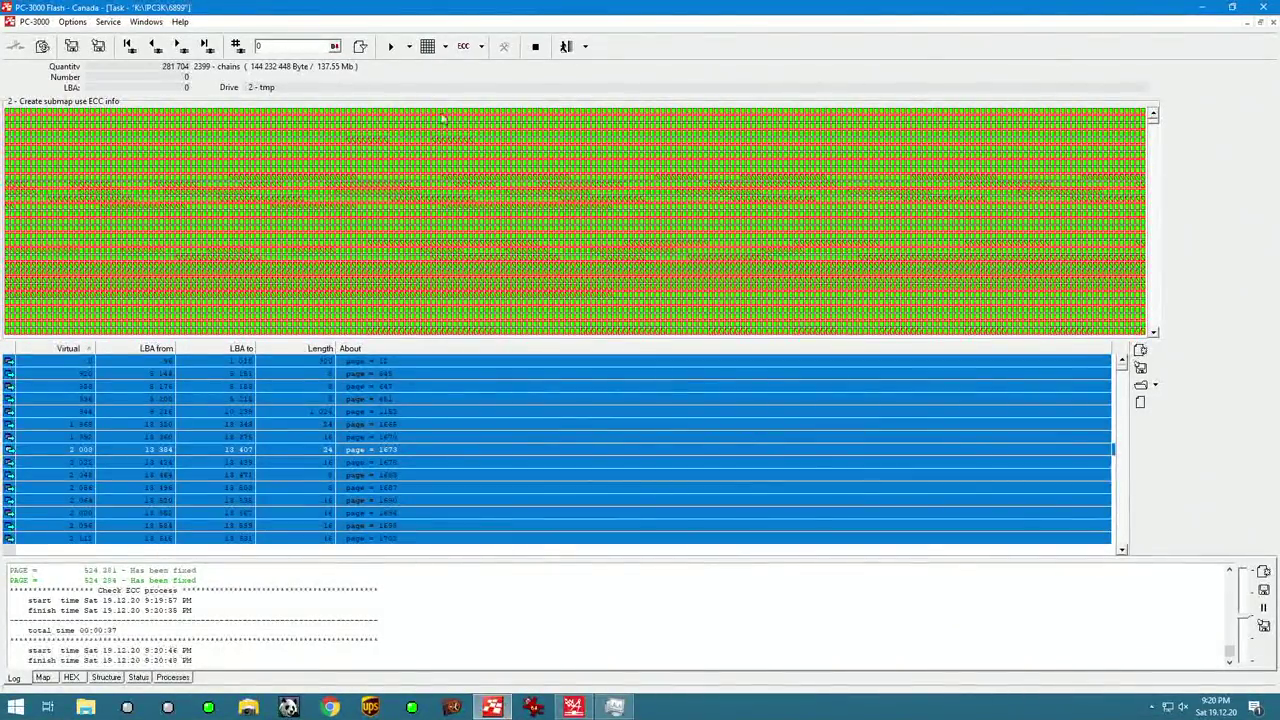
click(482, 47)
click(486, 104)
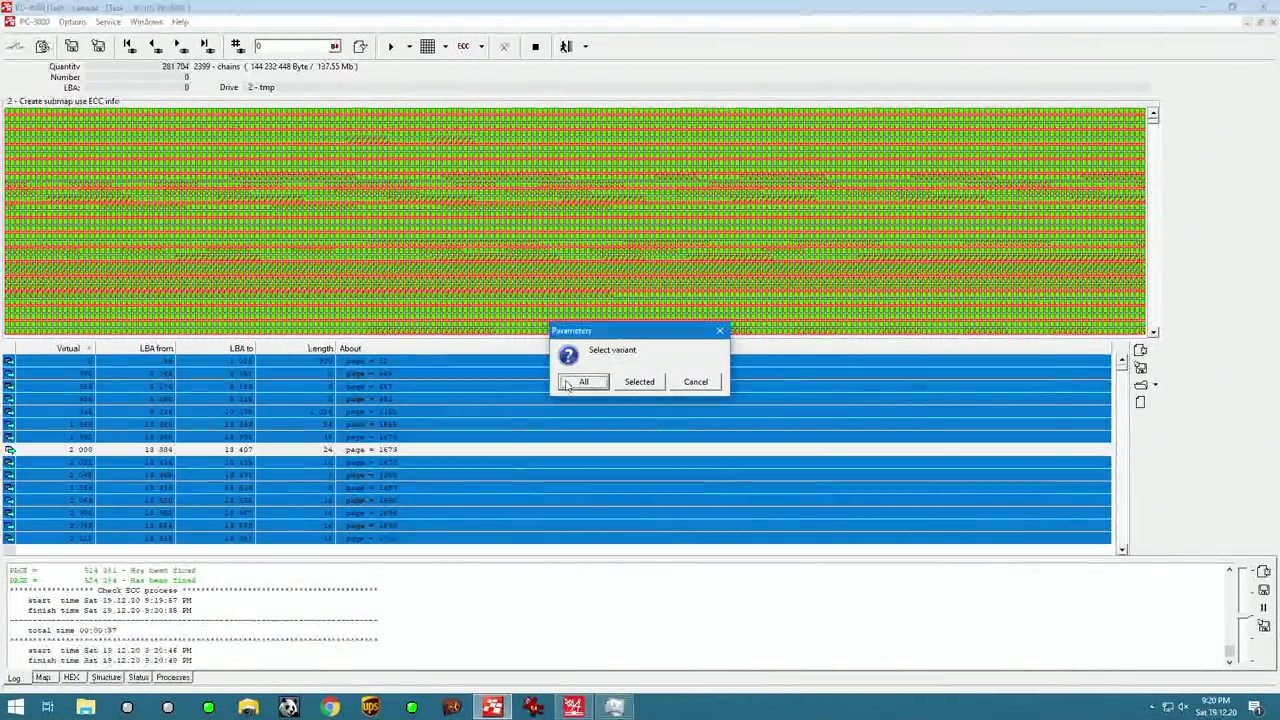
key(Return)
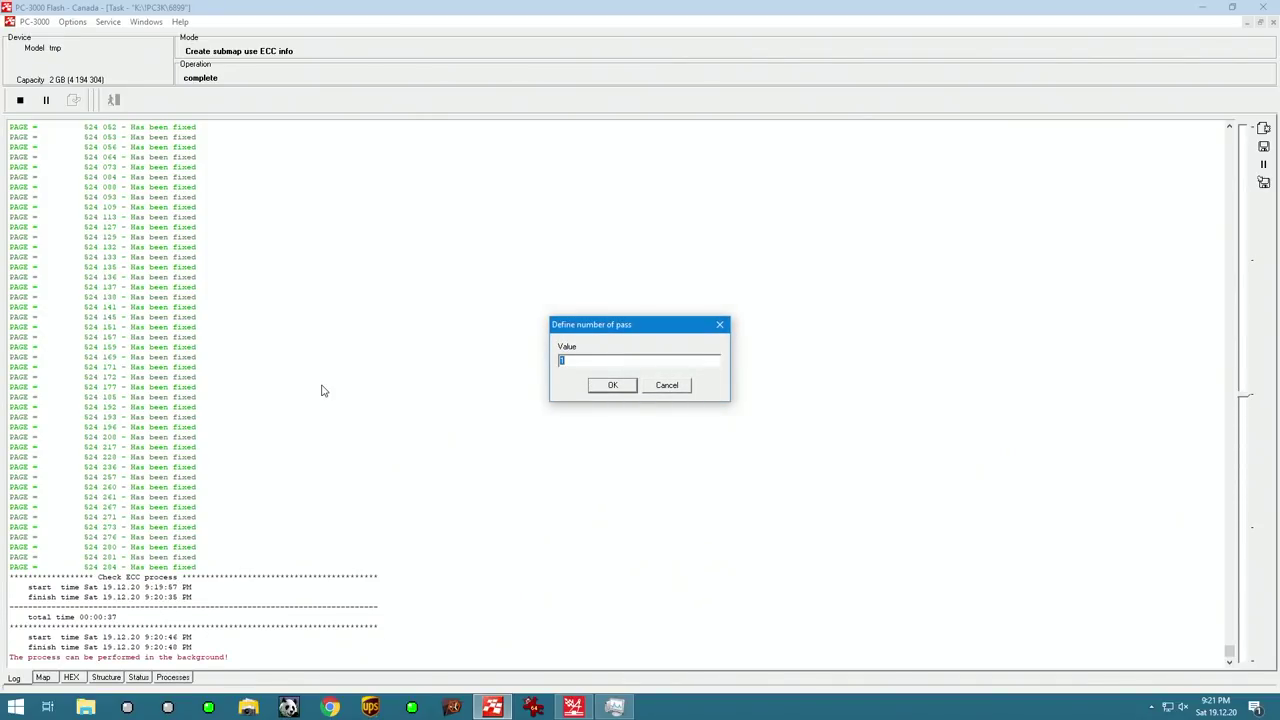
Reread the bad sectors over 20 passes, correcting 4256 pages, then close the map window
text(20)
key(Return)
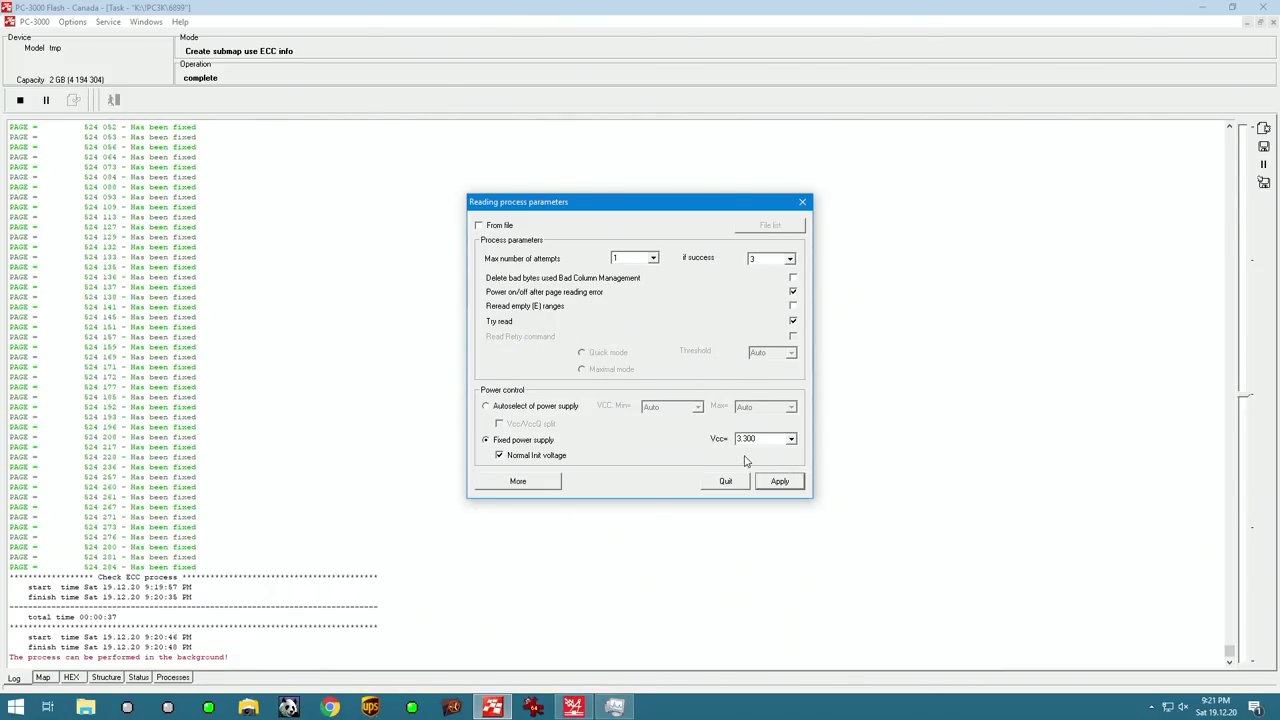
click(798, 484)
click(798, 484)
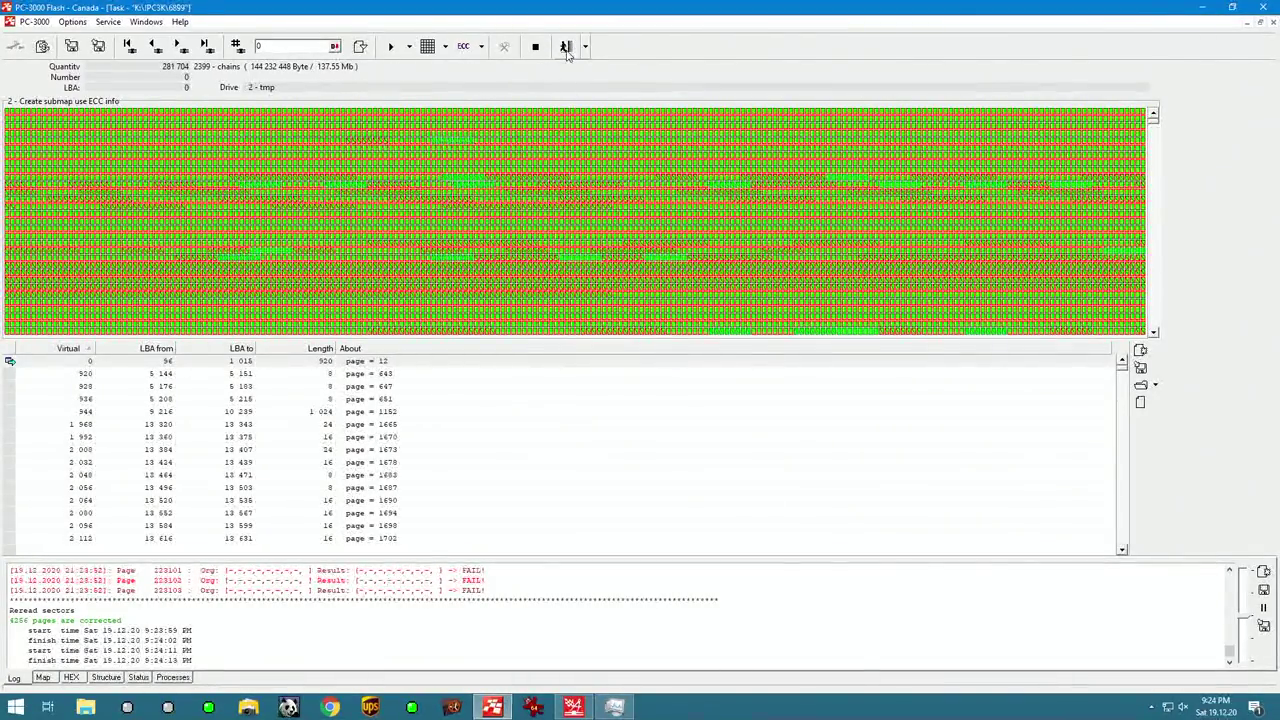
click(566, 48)
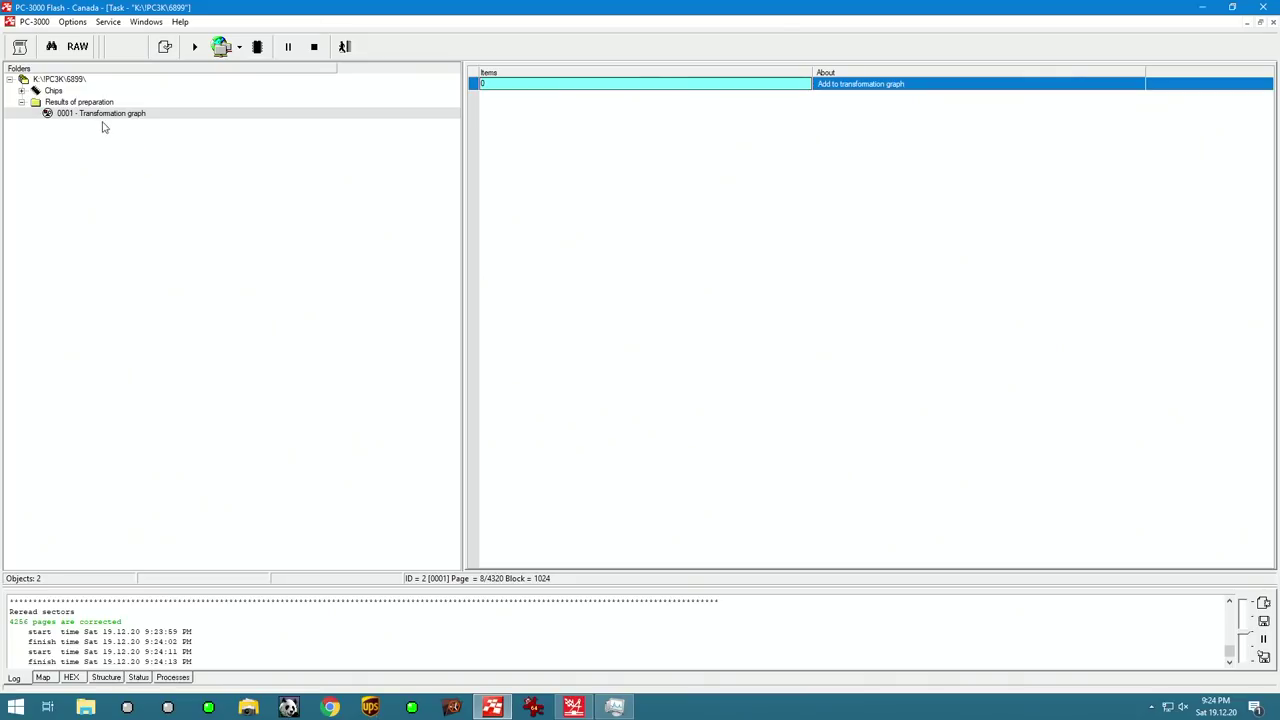
right_click(601, 88)
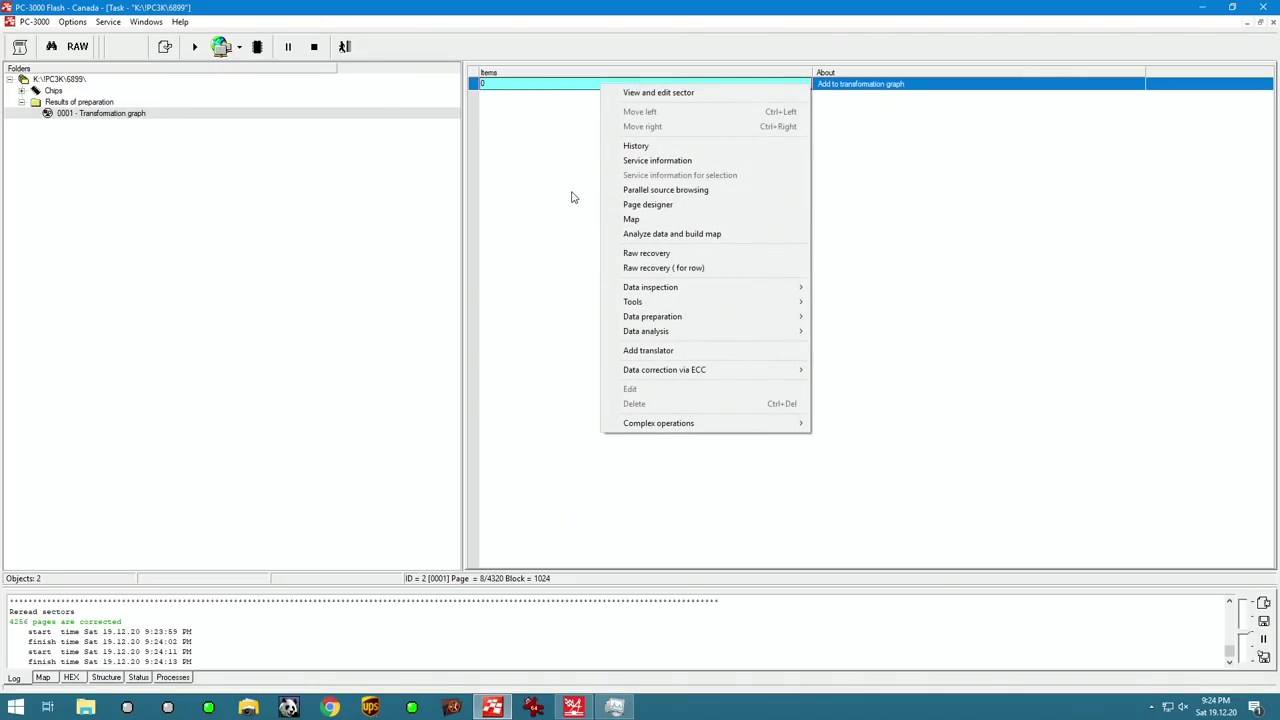
click(649, 218)
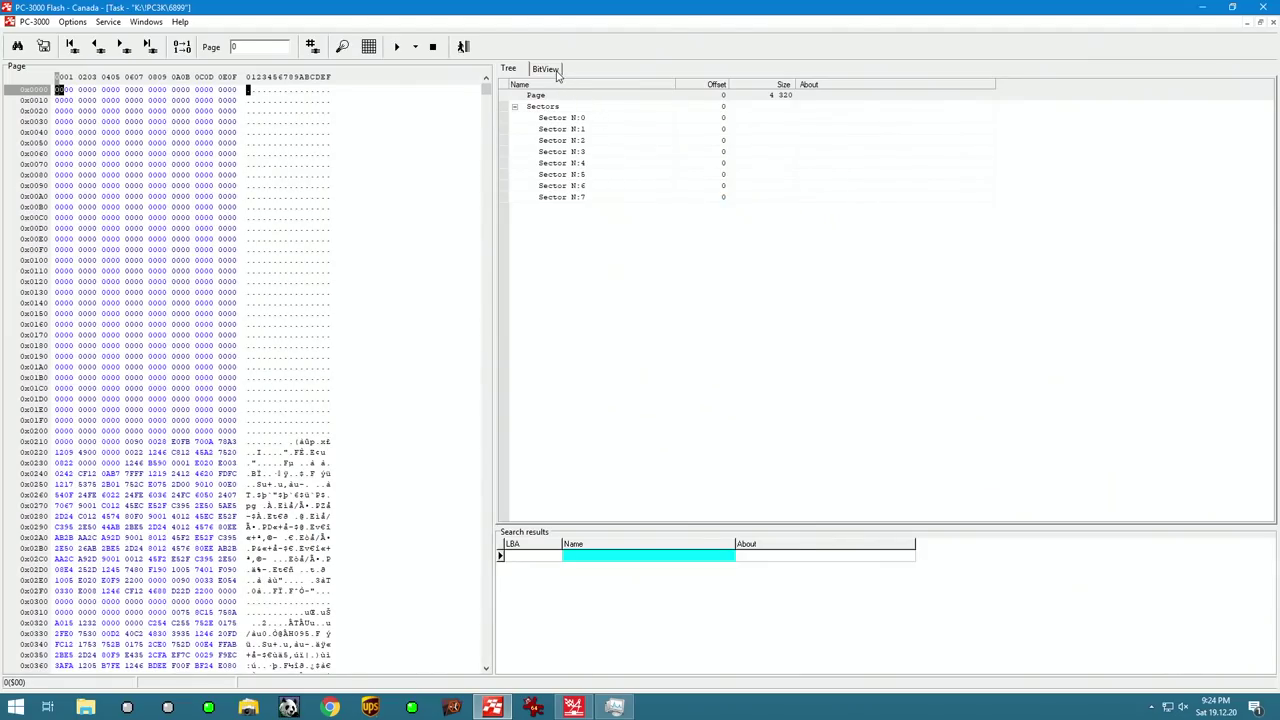
click(548, 69)
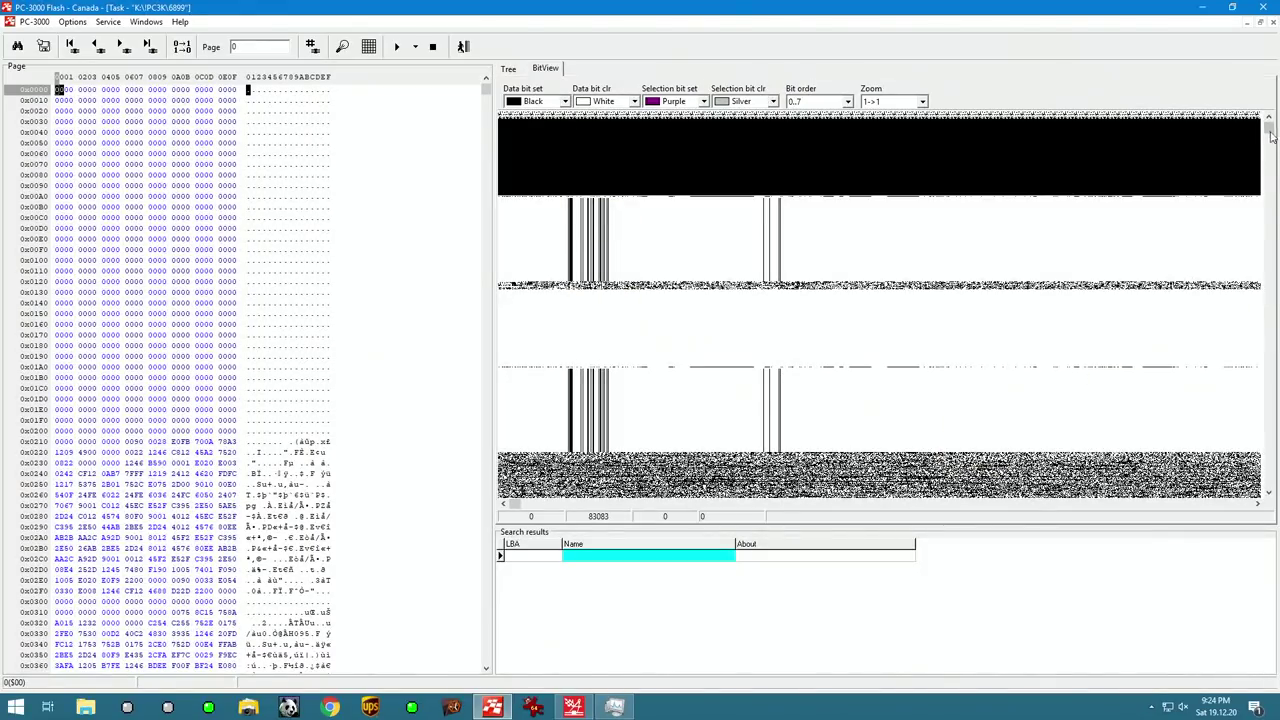
drag(1271, 135, 1271, 256)
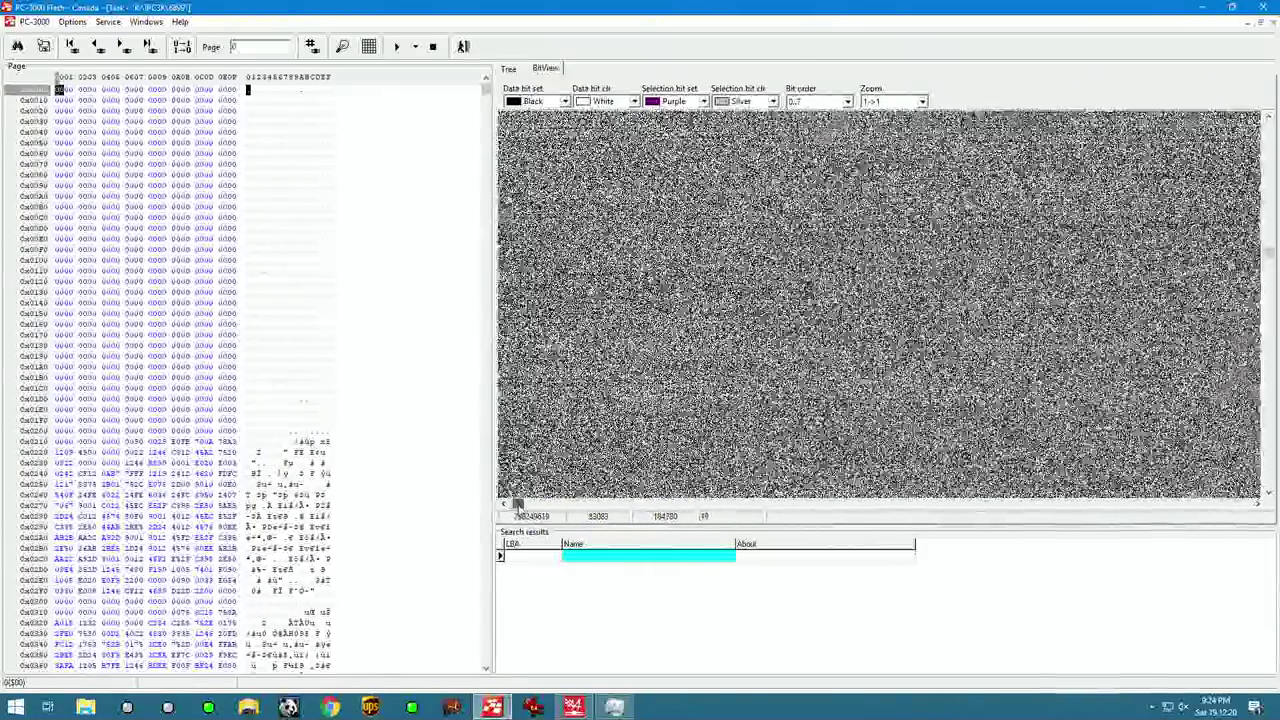
drag(517, 505, 983, 521)
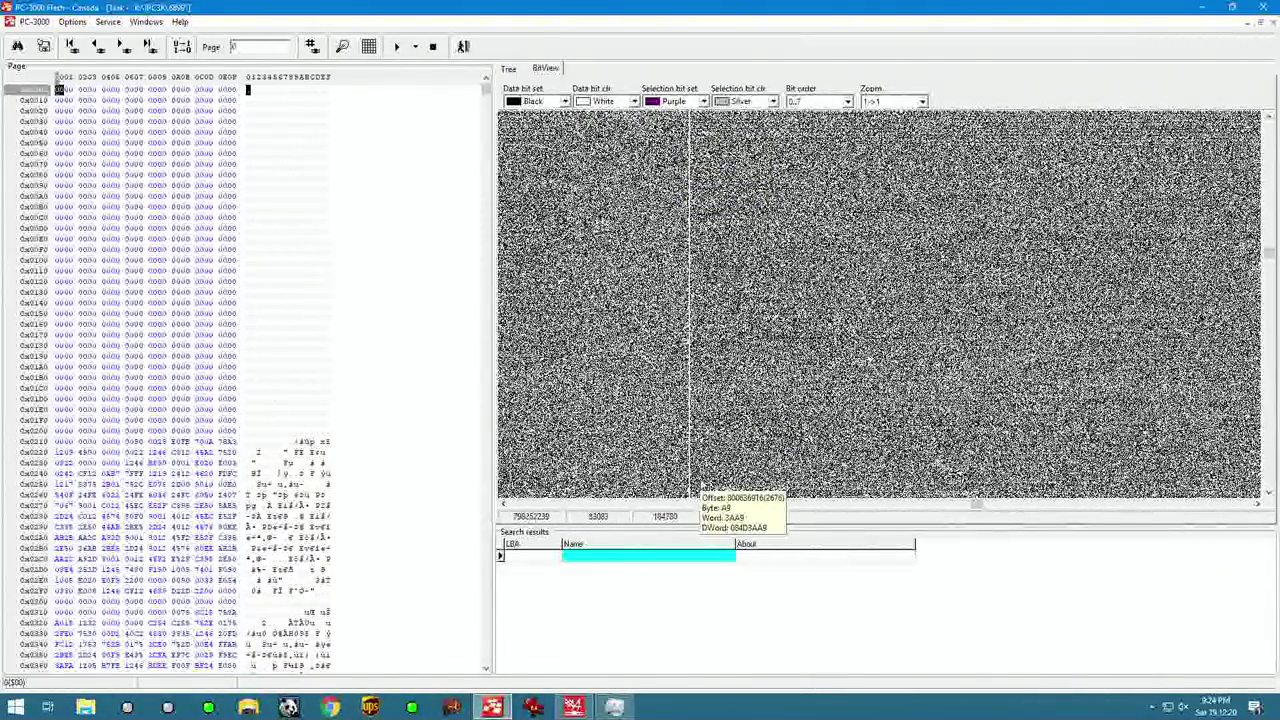
drag(983, 510, 1246, 520)
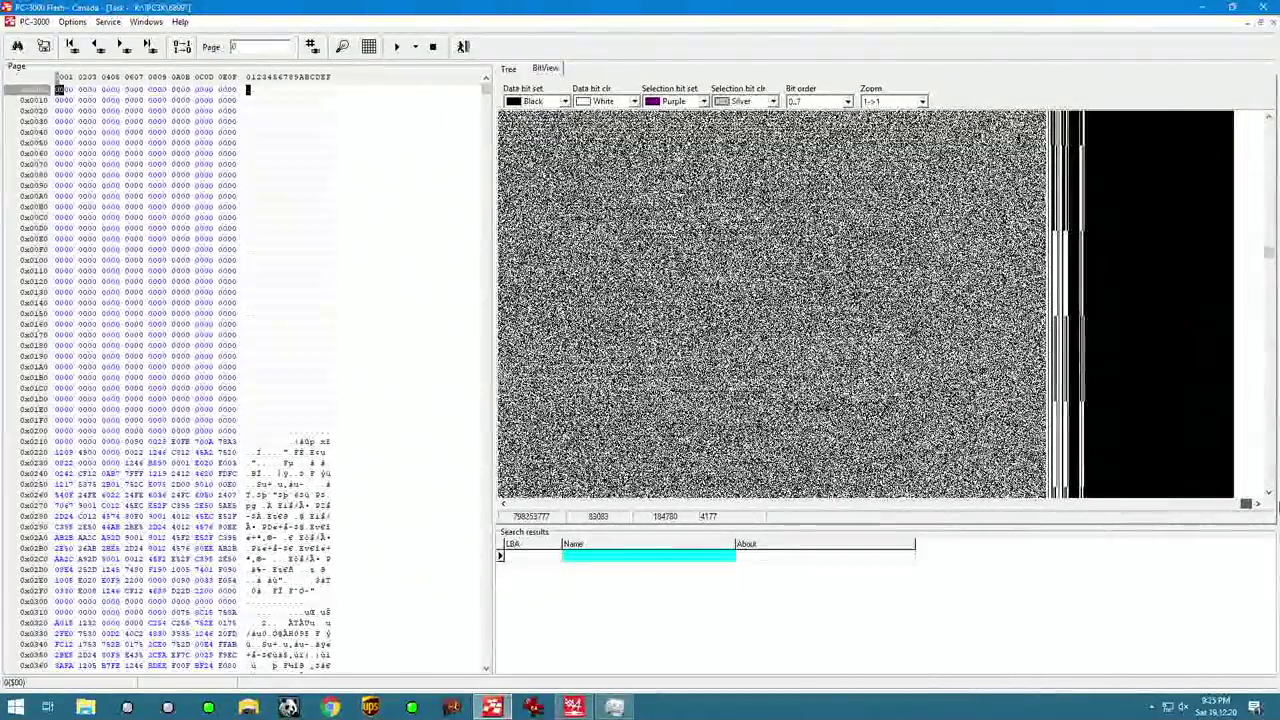
mouse_move(1051, 314)
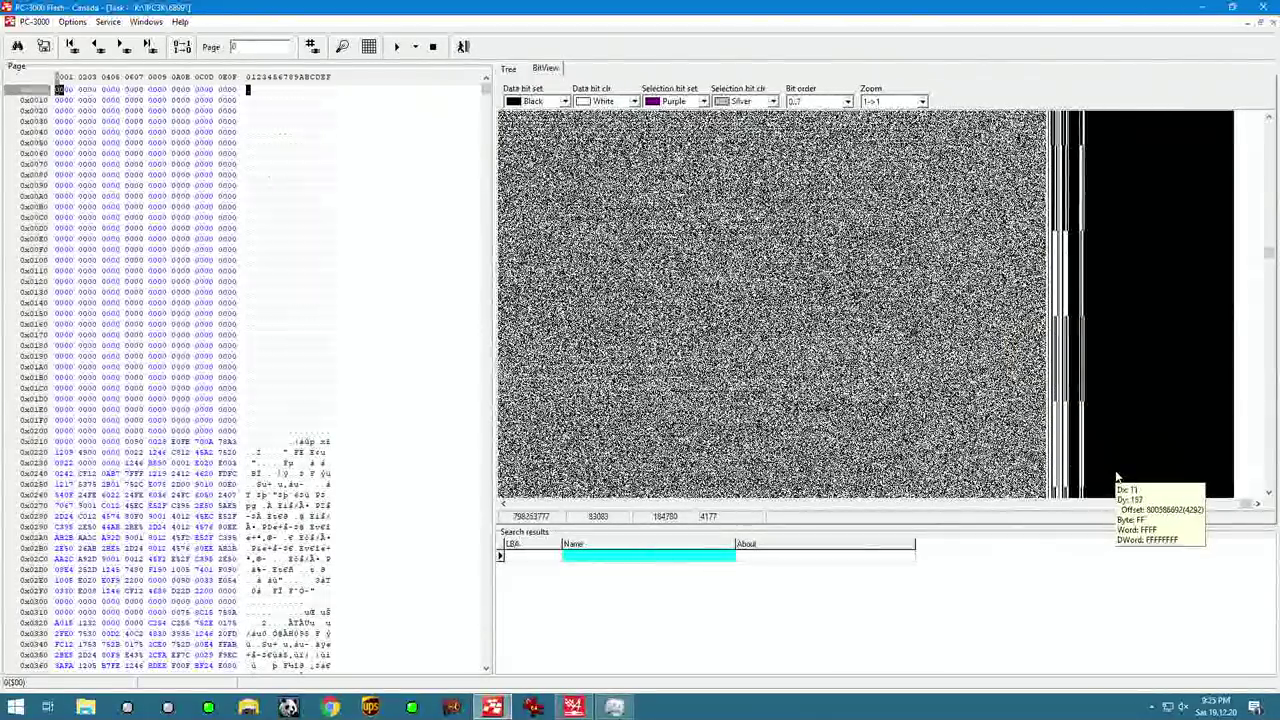
click(508, 68)
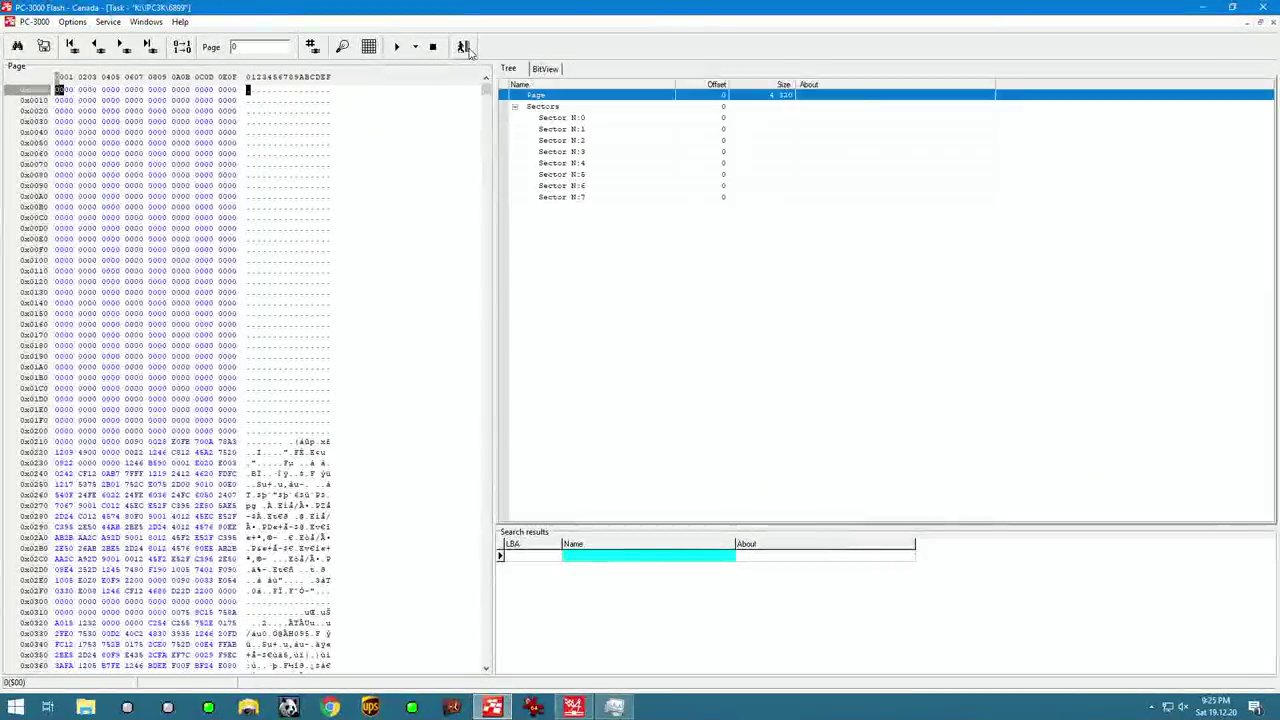
key(Escape)
Run raw recovery on the transformation graph and review the 206 recovered JPEG images
right_click(583, 86)
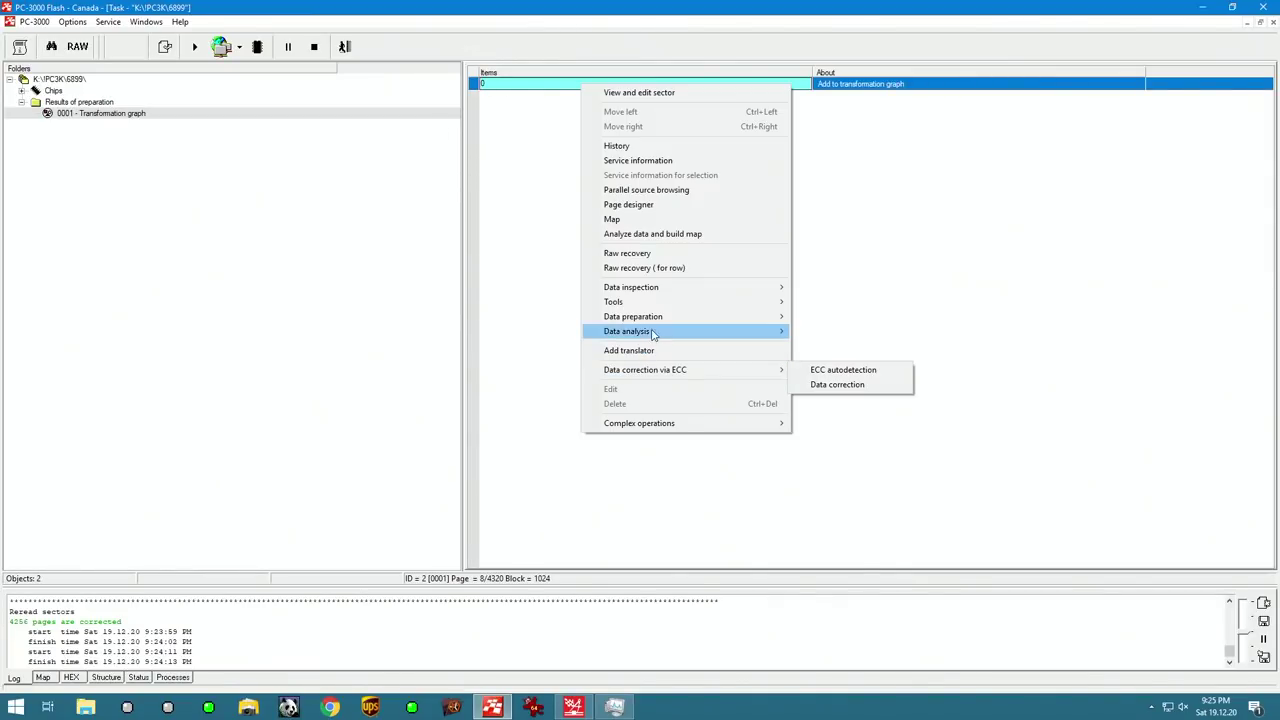
mouse_move(700, 318)
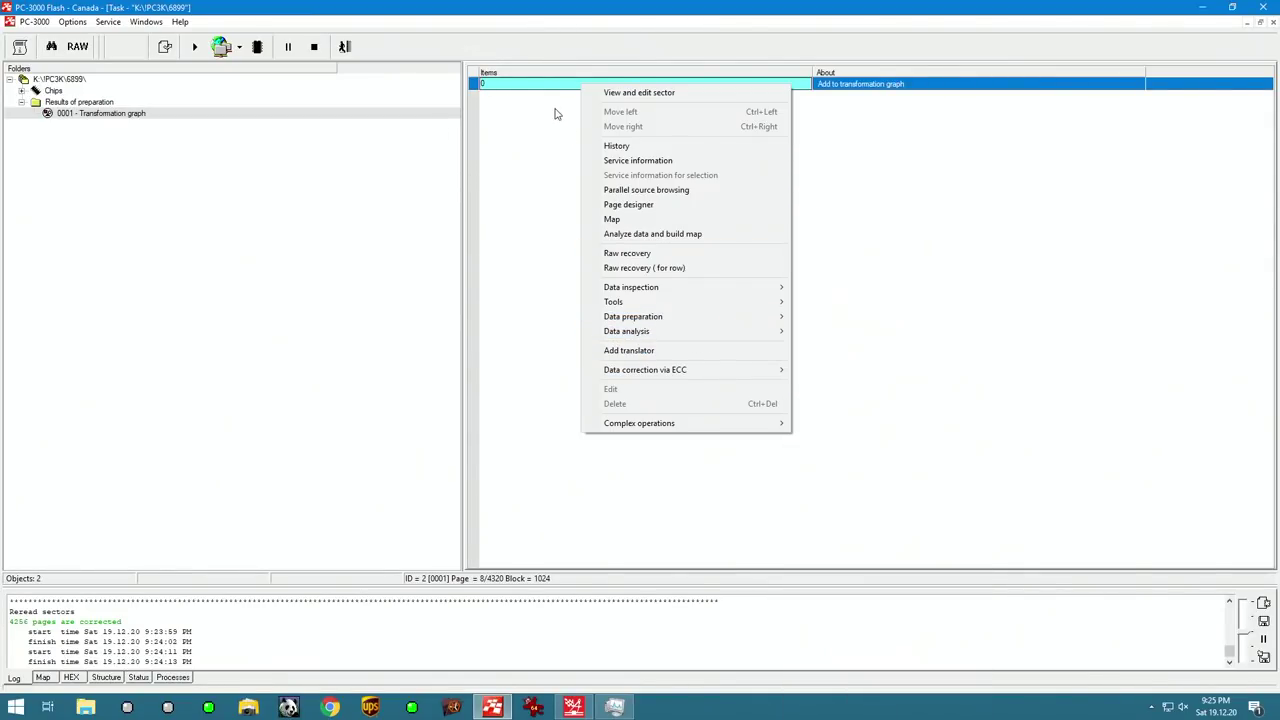
click(549, 86)
right_click(548, 85)
click(592, 251)
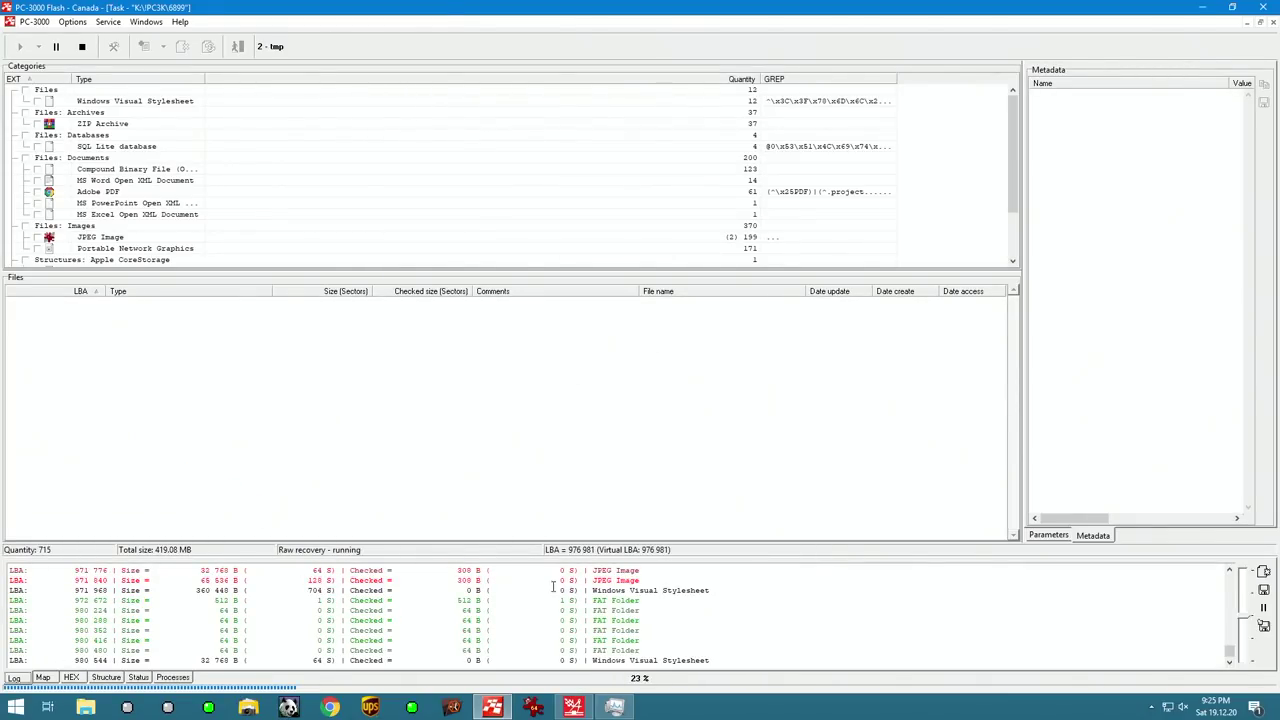
click(115, 237)
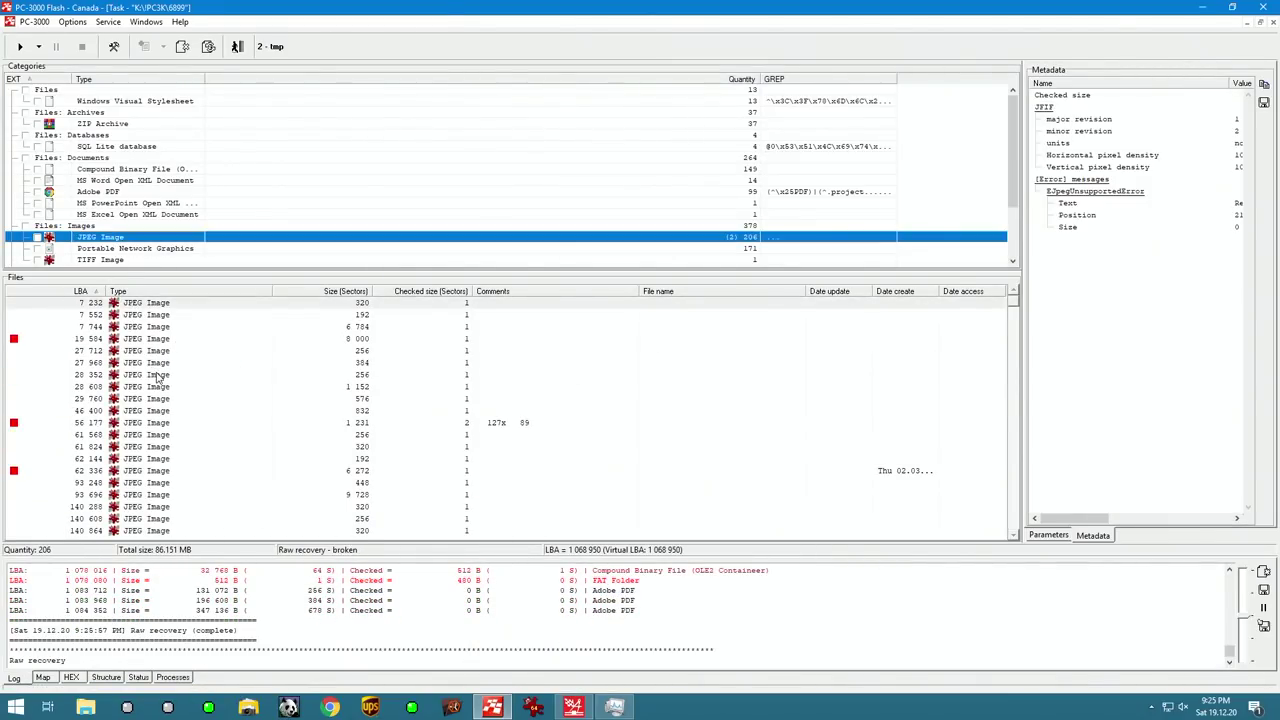
scroll(165, 450, down, 20)
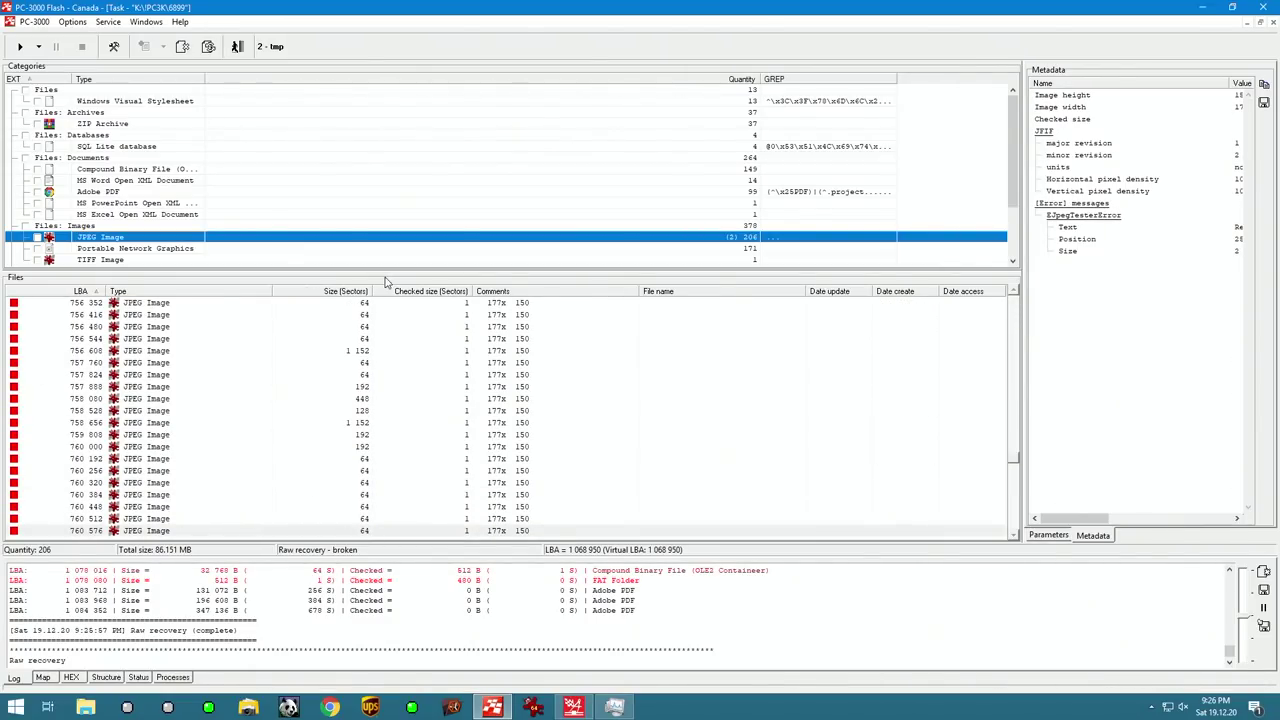
click(237, 46)
Open the page designer for the transformation graph and select the whole page
right_click(556, 88)
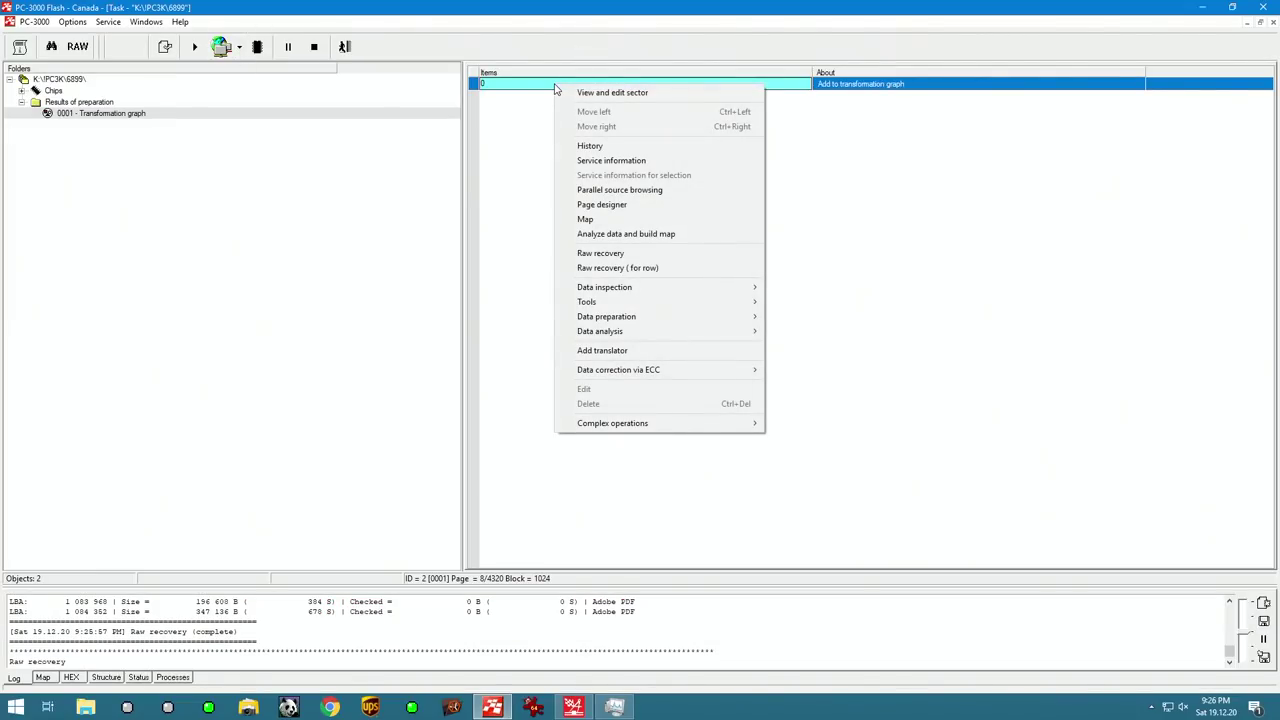
right_click(549, 93)
click(578, 212)
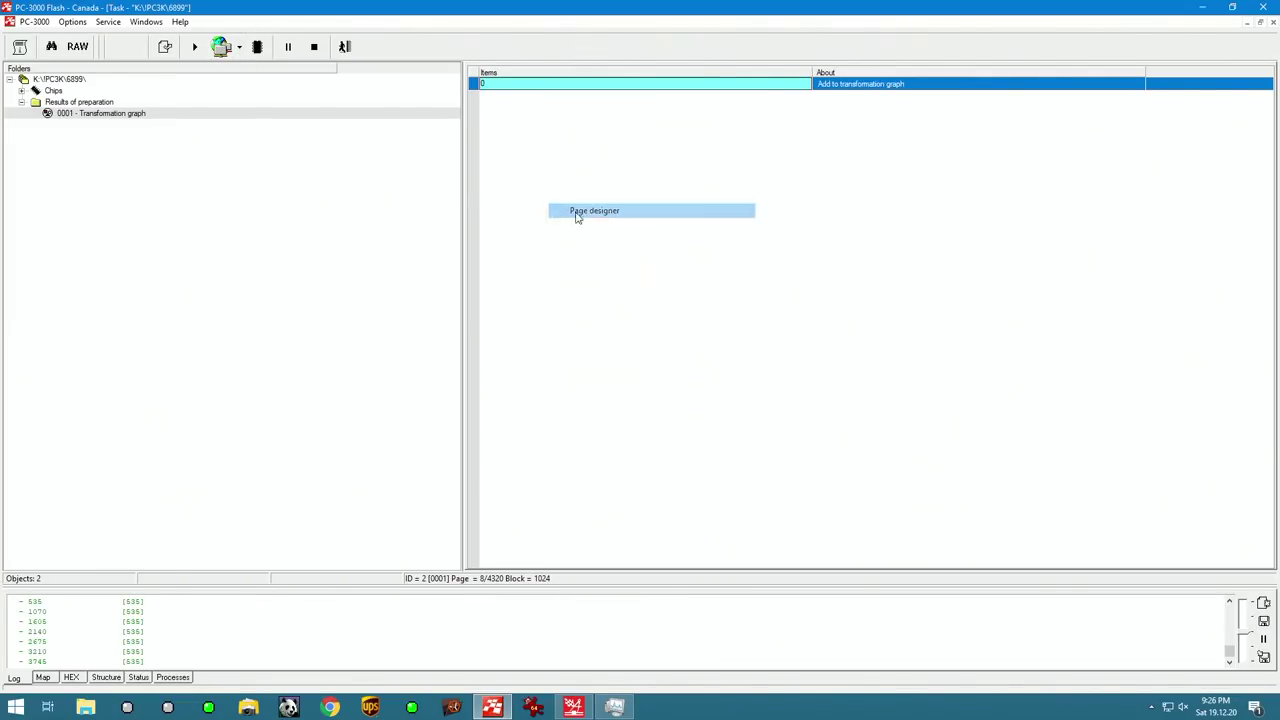
click(576, 107)
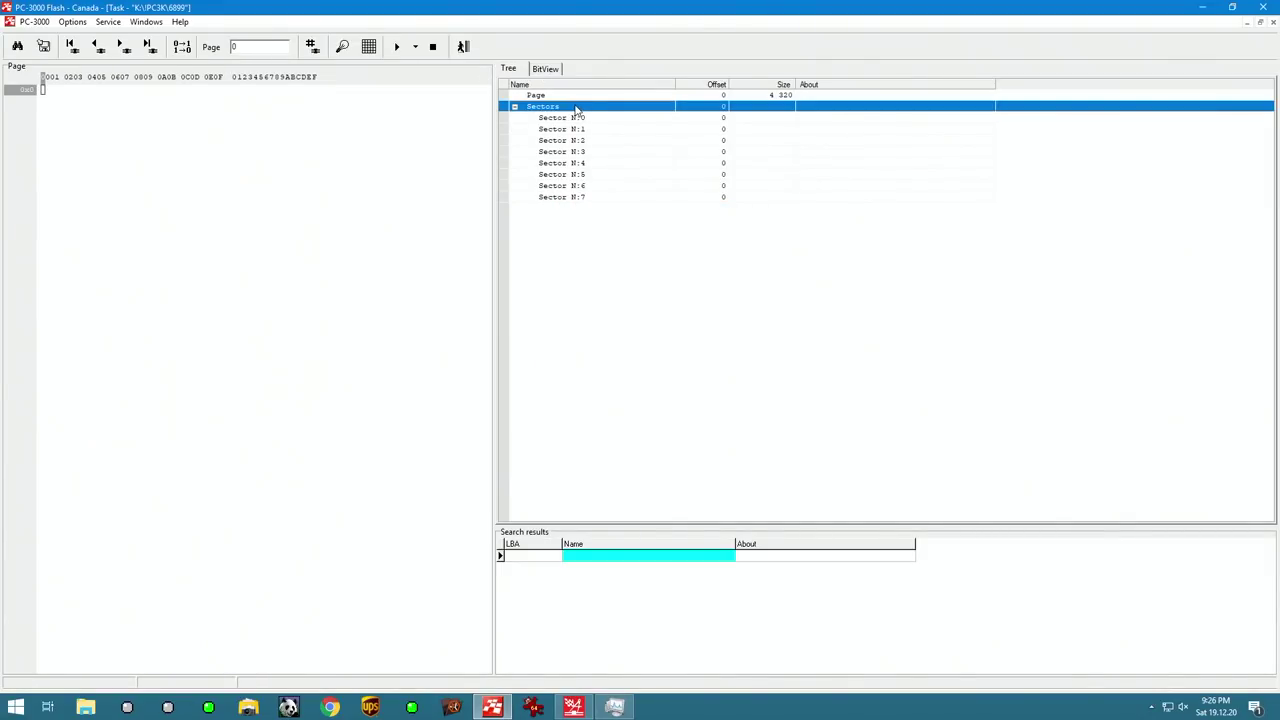
click(610, 97)
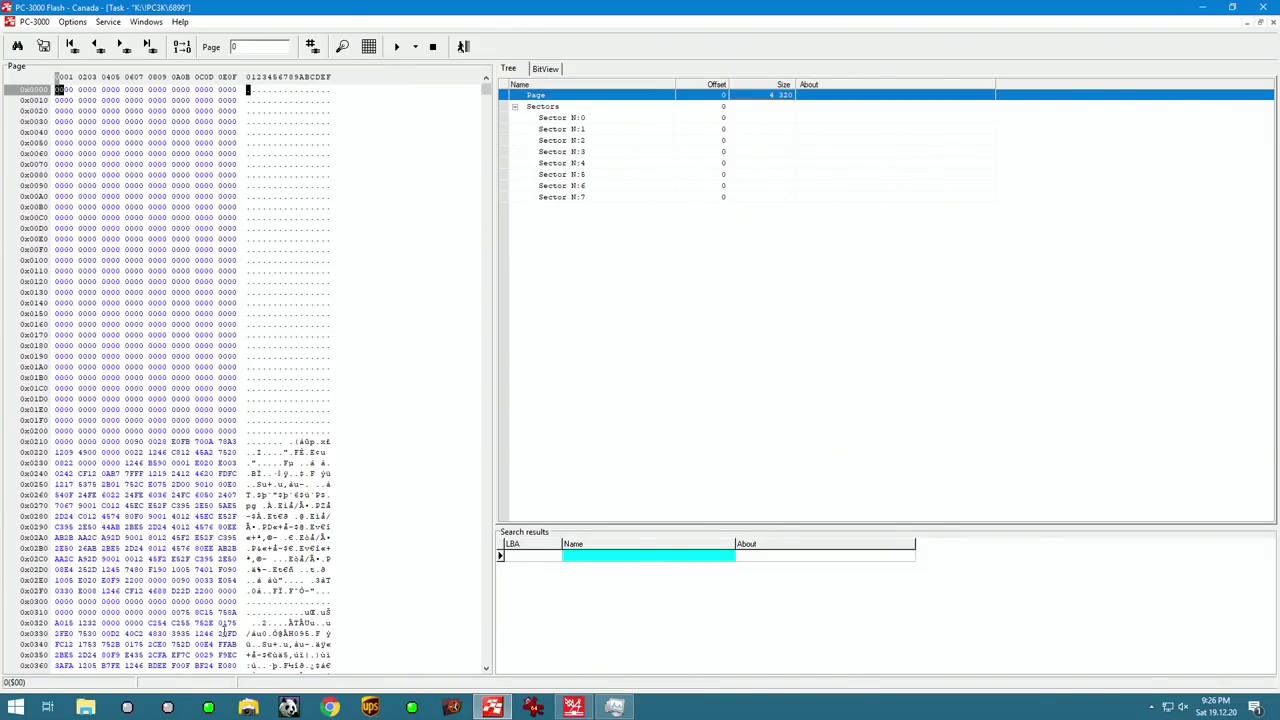
Use the calculator to work out 535 × 8 = 4280
click(16, 707)
click(617, 339)
click(16, 707)
click(100, 557)
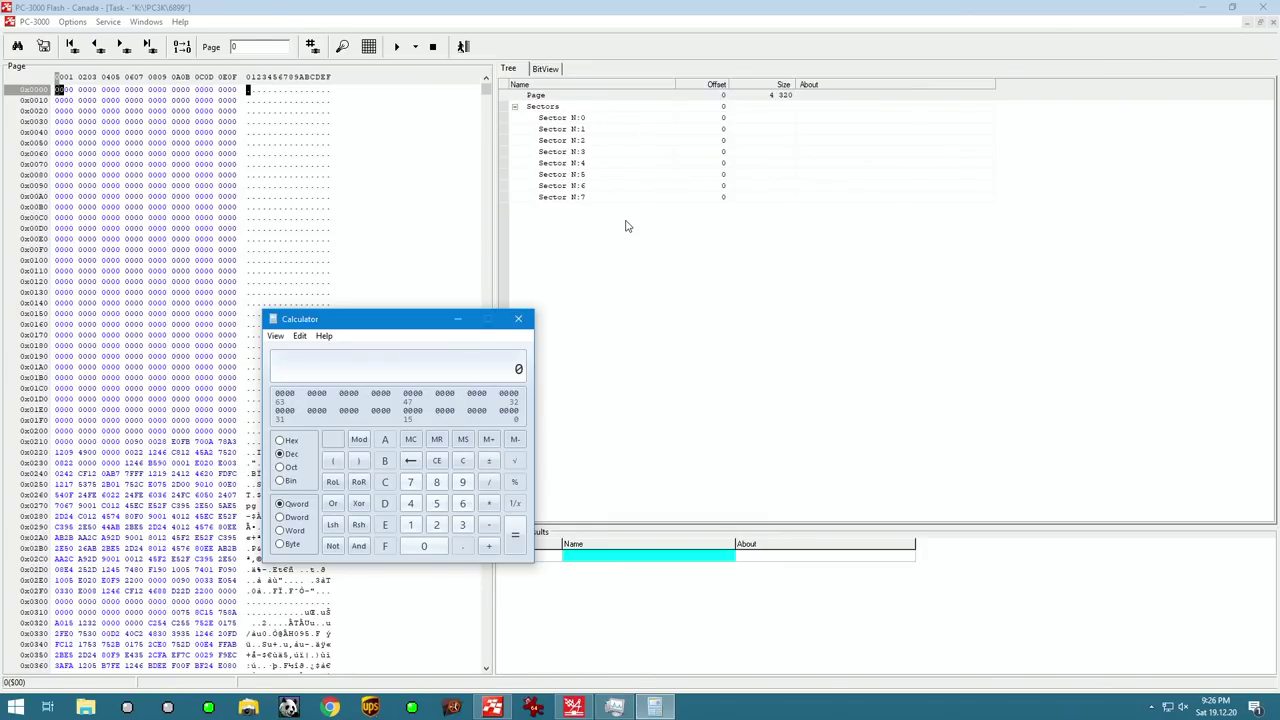
text(53589)
key(Return)
click(655, 278)
Split the page at 4280 bytes and the 4280–4319 spare range at 8 bytes
right_click(787, 96)
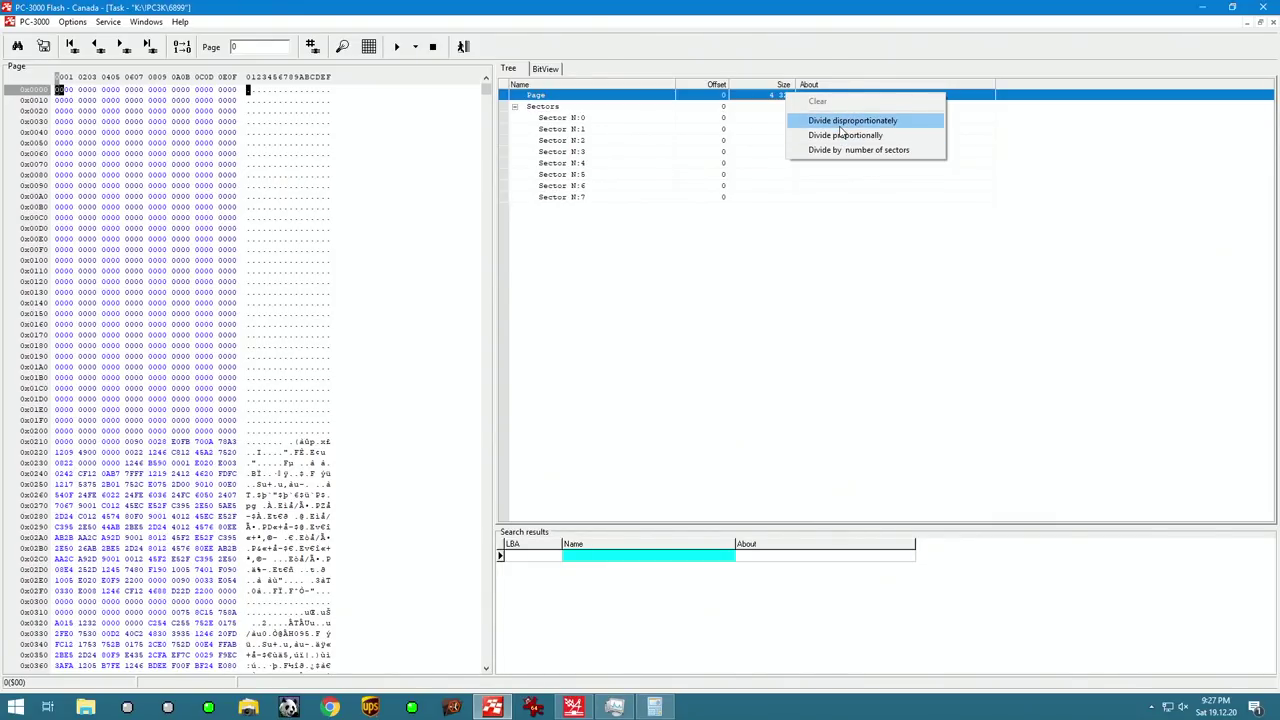
click(843, 137)
text(4280)
click(570, 256)
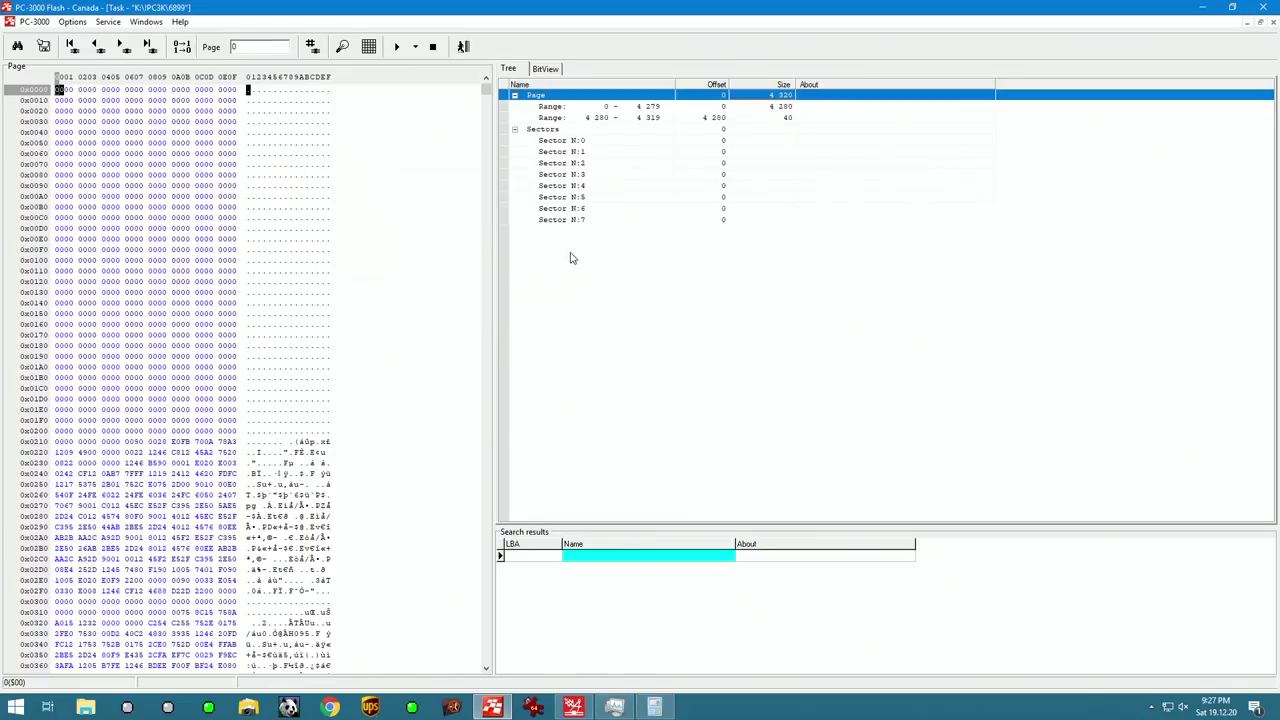
click(751, 120)
right_click(748, 119)
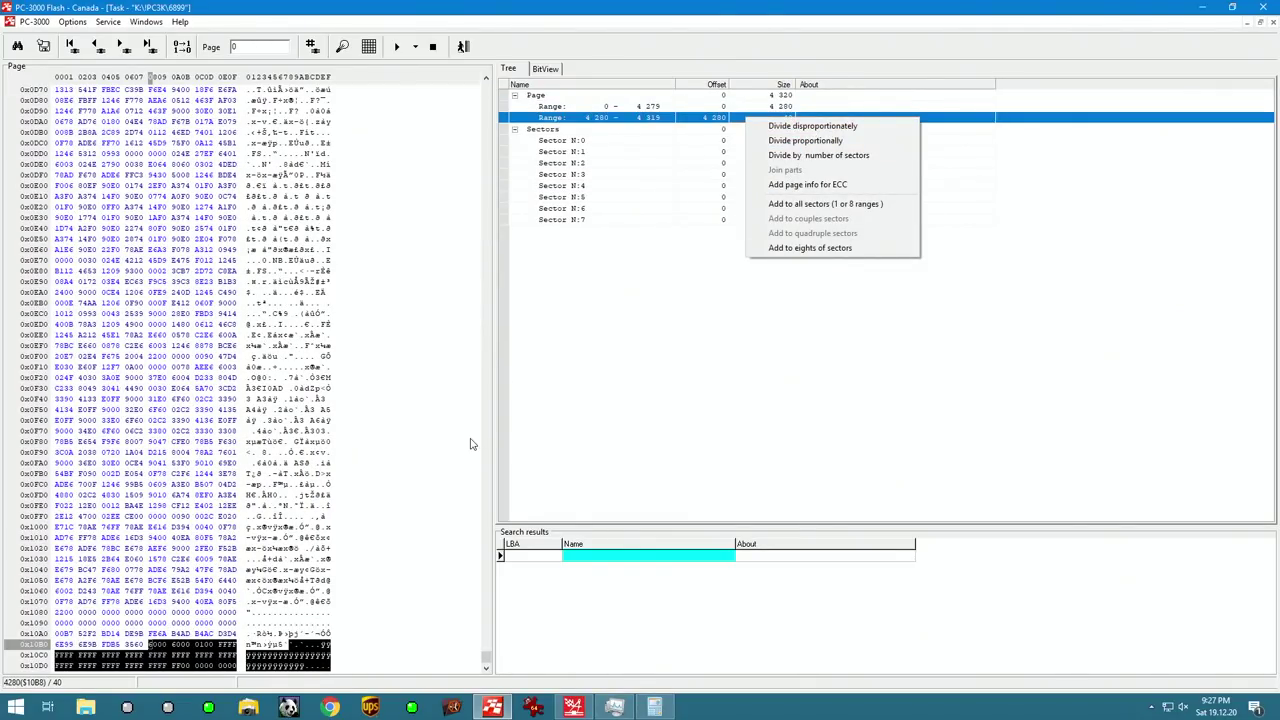
click(864, 128)
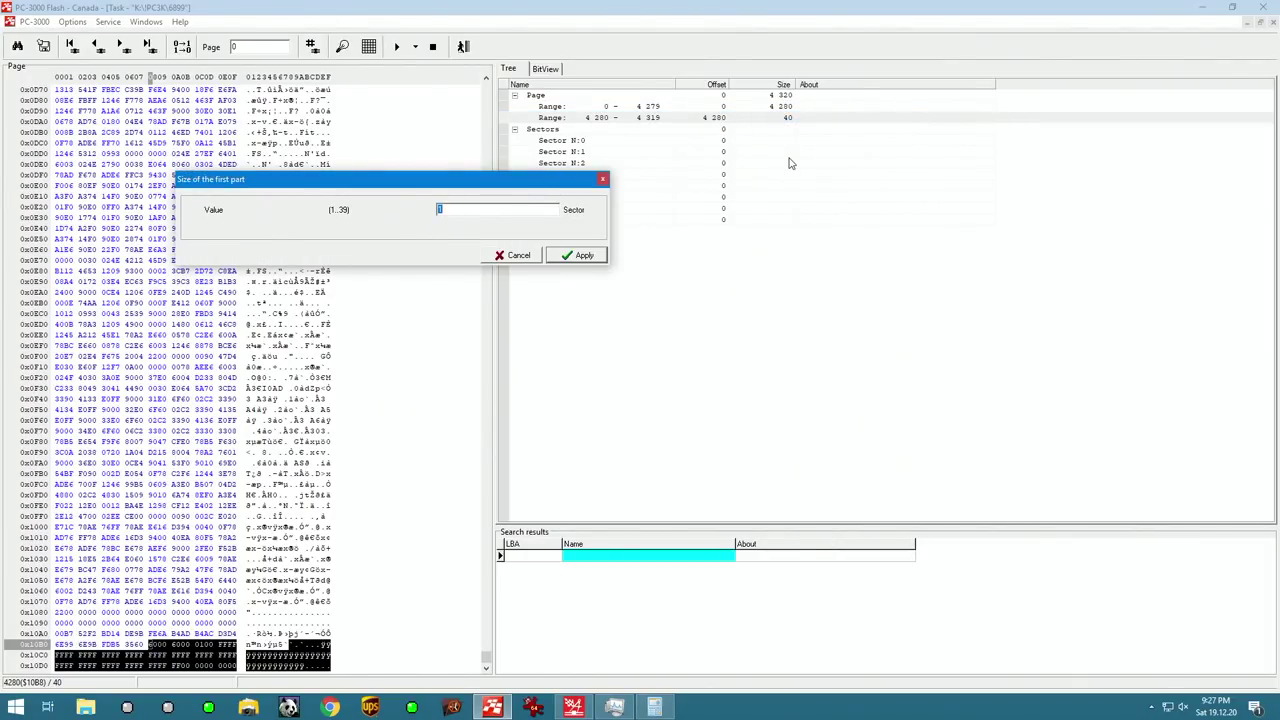
key(Return)
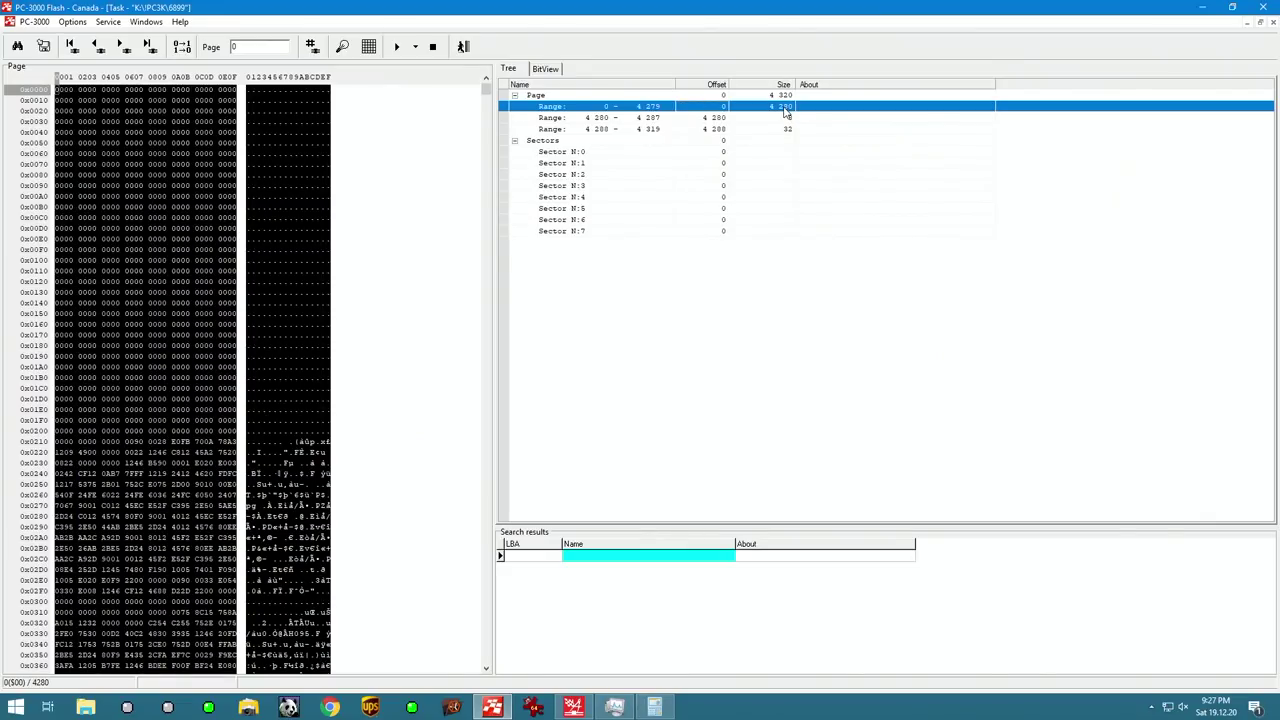
Divide the 0–4279 data range into eight equal 535-byte sectors and begin splitting each in two
right_click(620, 108)
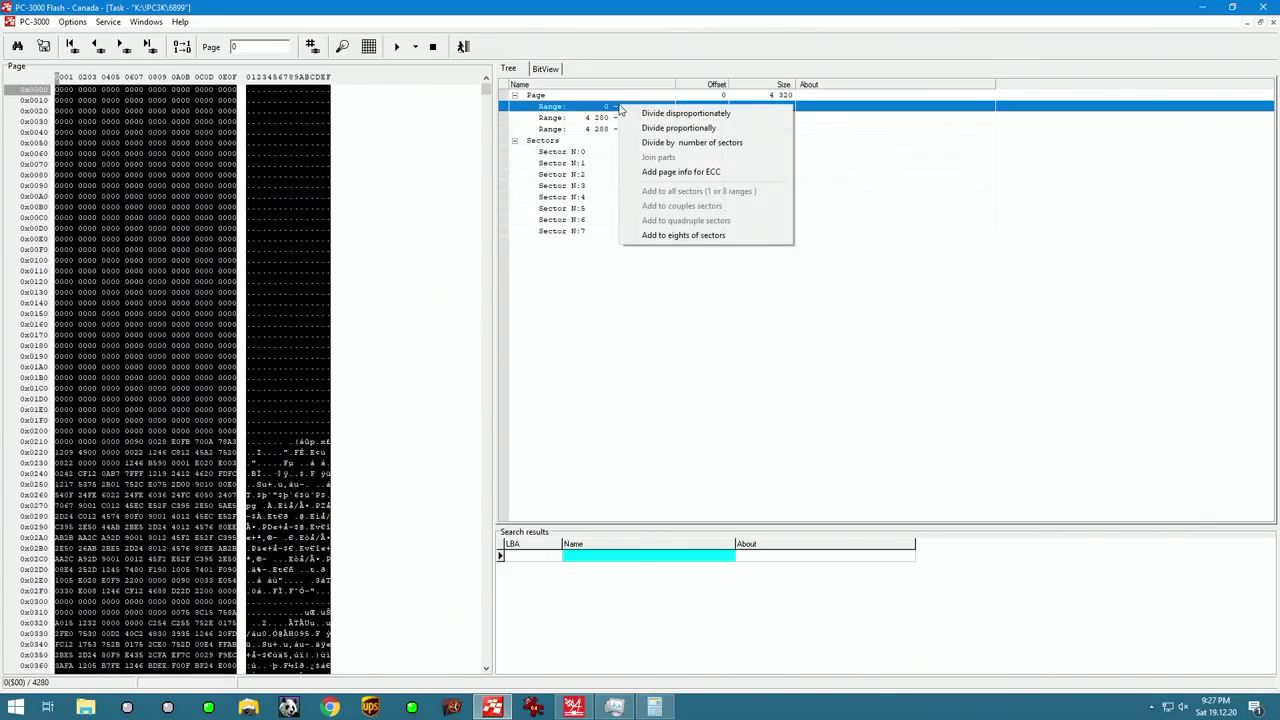
click(712, 129)
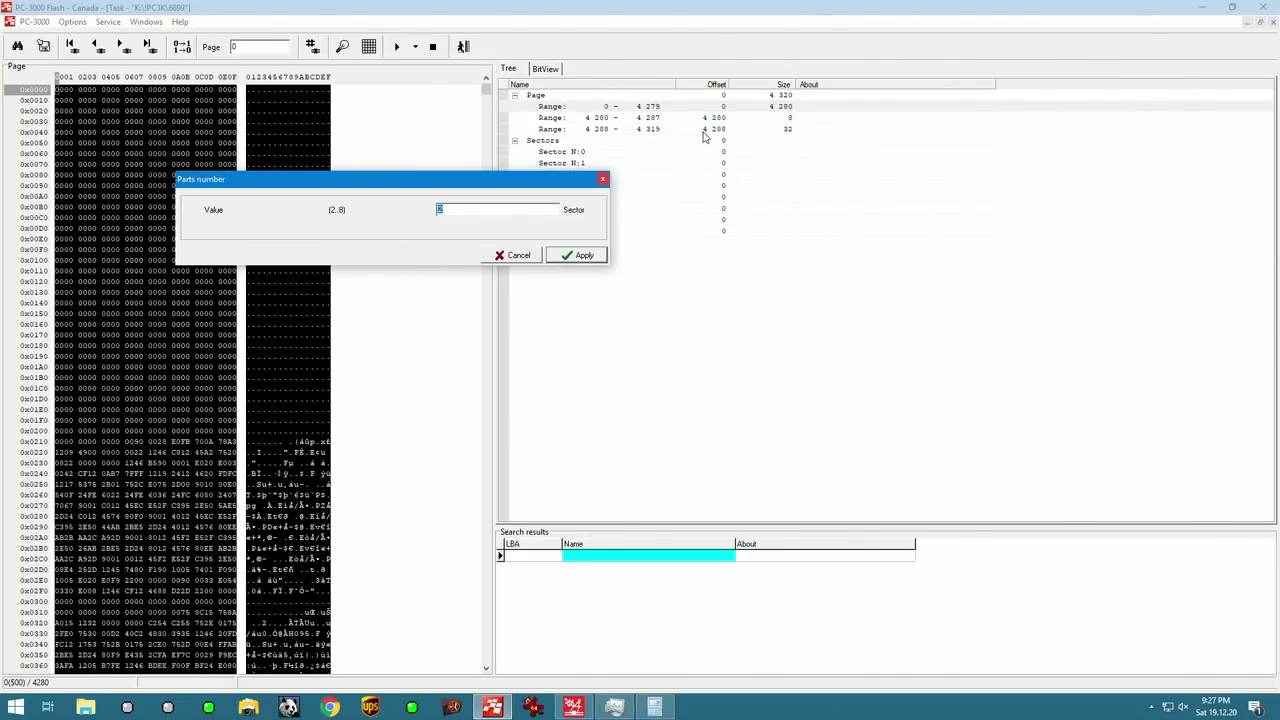
key(Return)
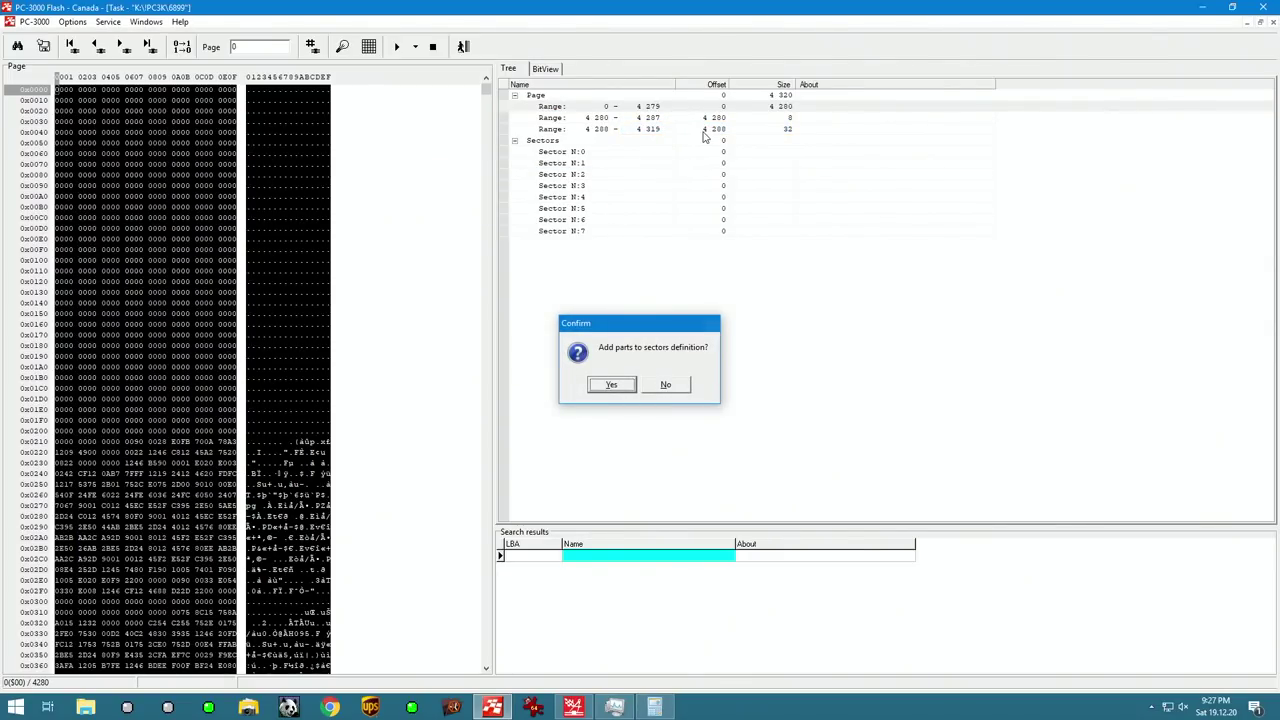
key(Return)
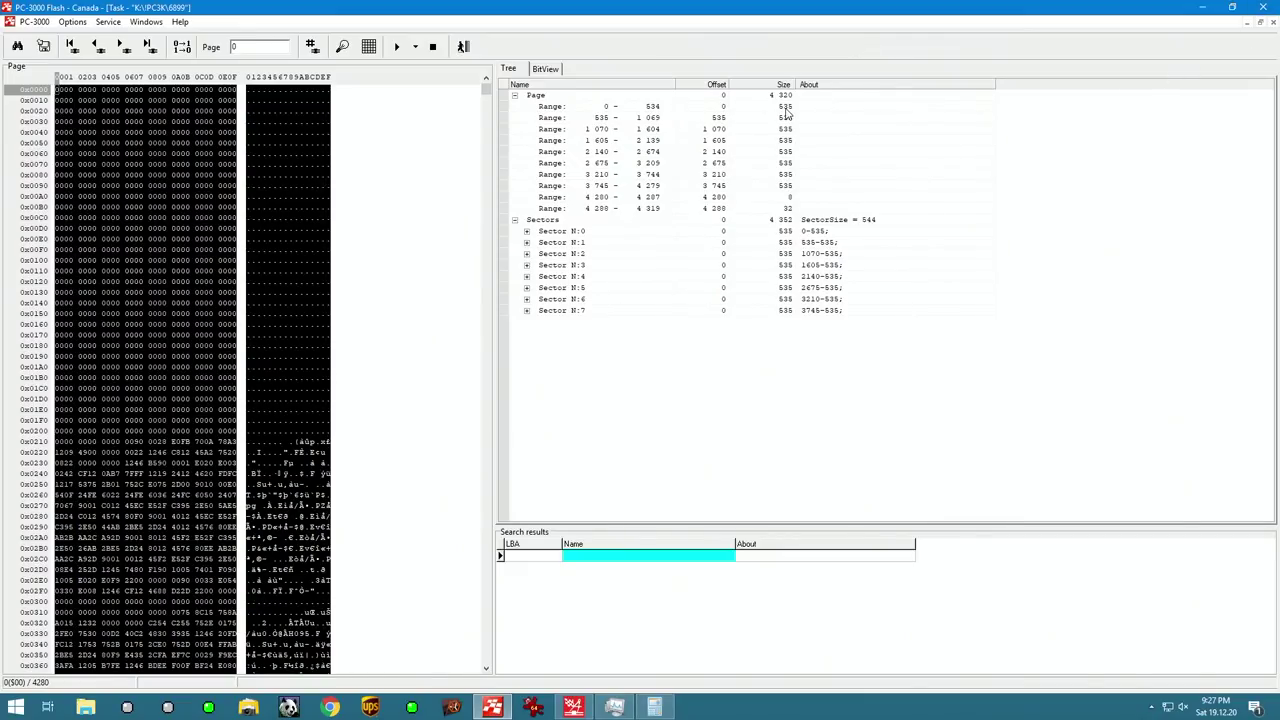
right_click(787, 95)
click(805, 123)
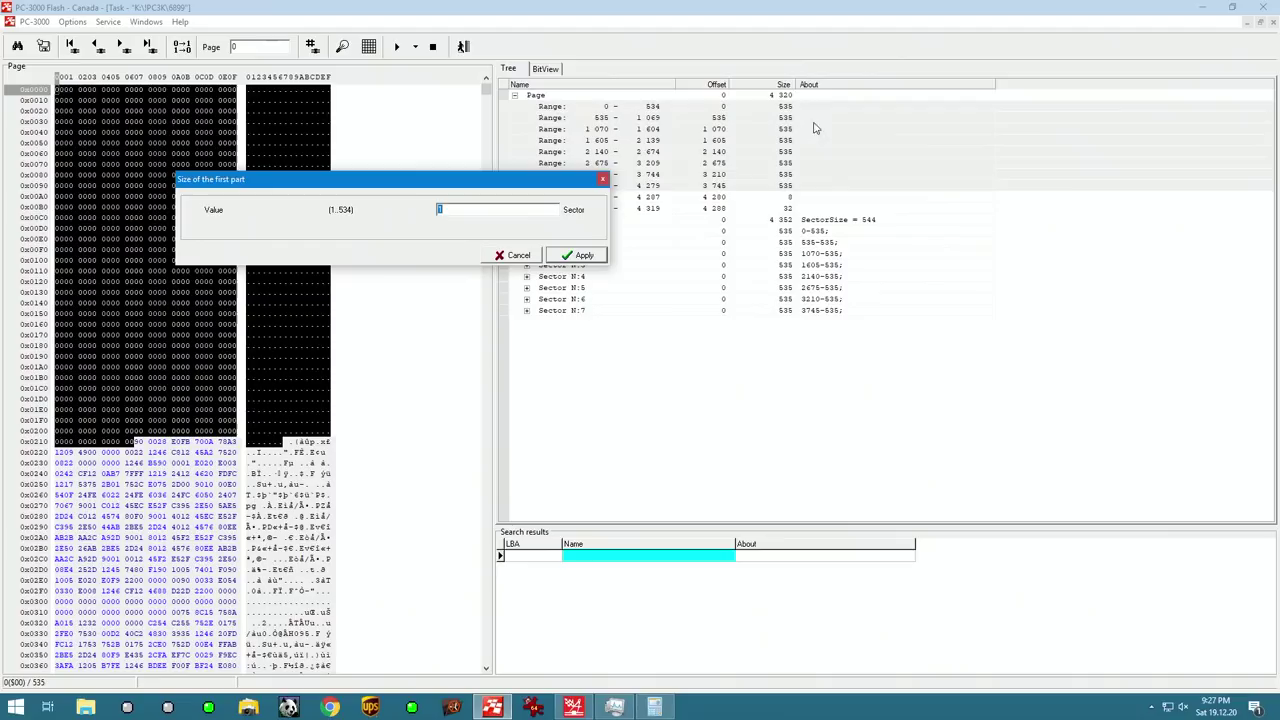
Split each 535-byte range at 512 and add the 512-byte data ranges to all sectors
text(512)
key(Return)
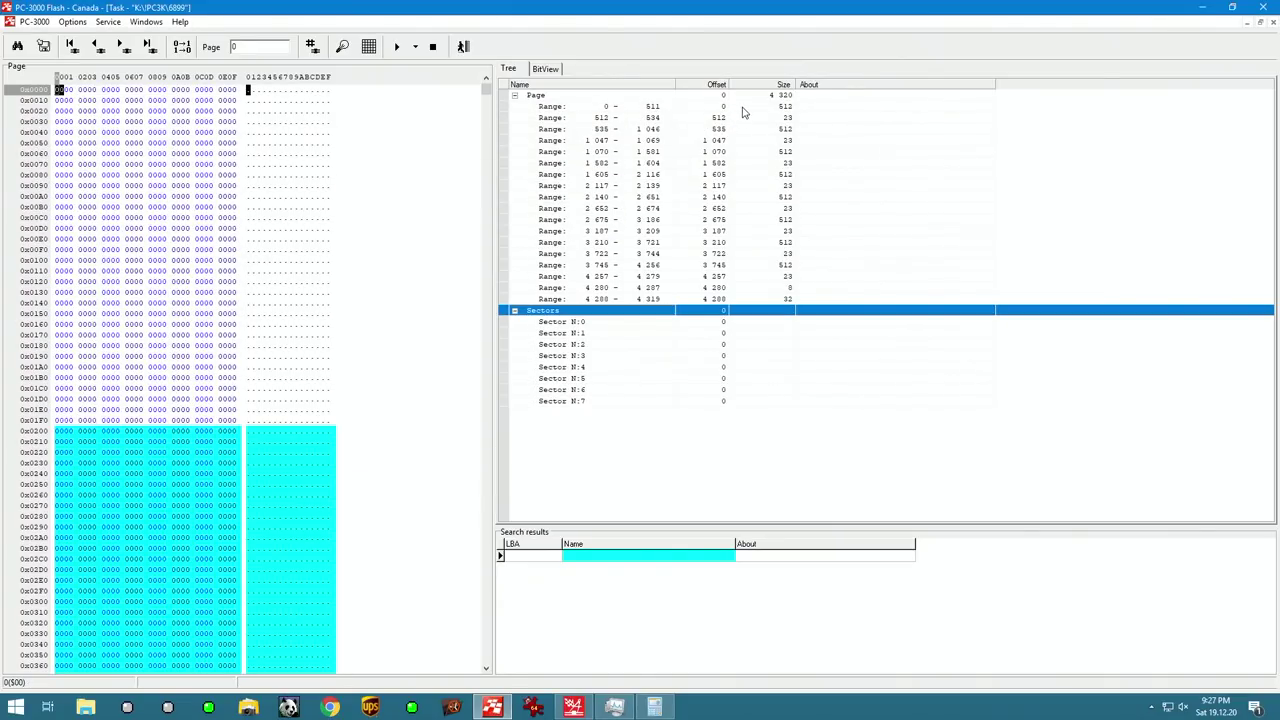
right_click(755, 106)
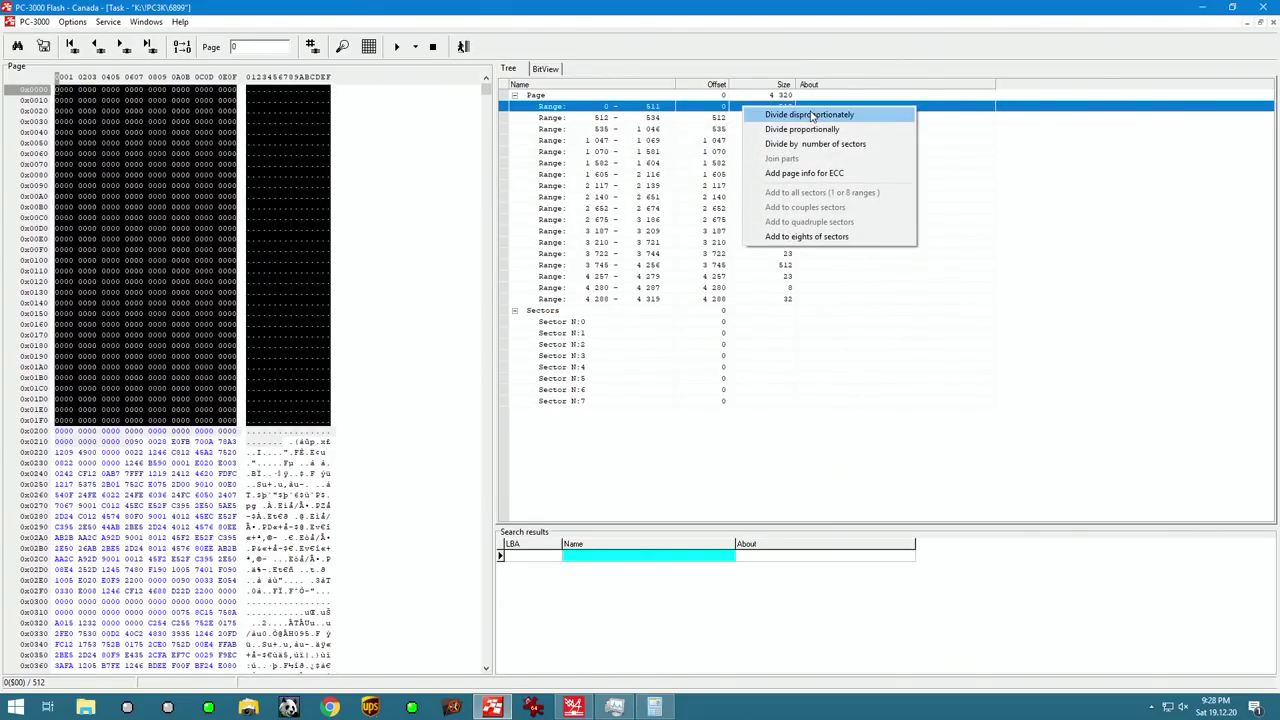
click(660, 115)
right_click(681, 108)
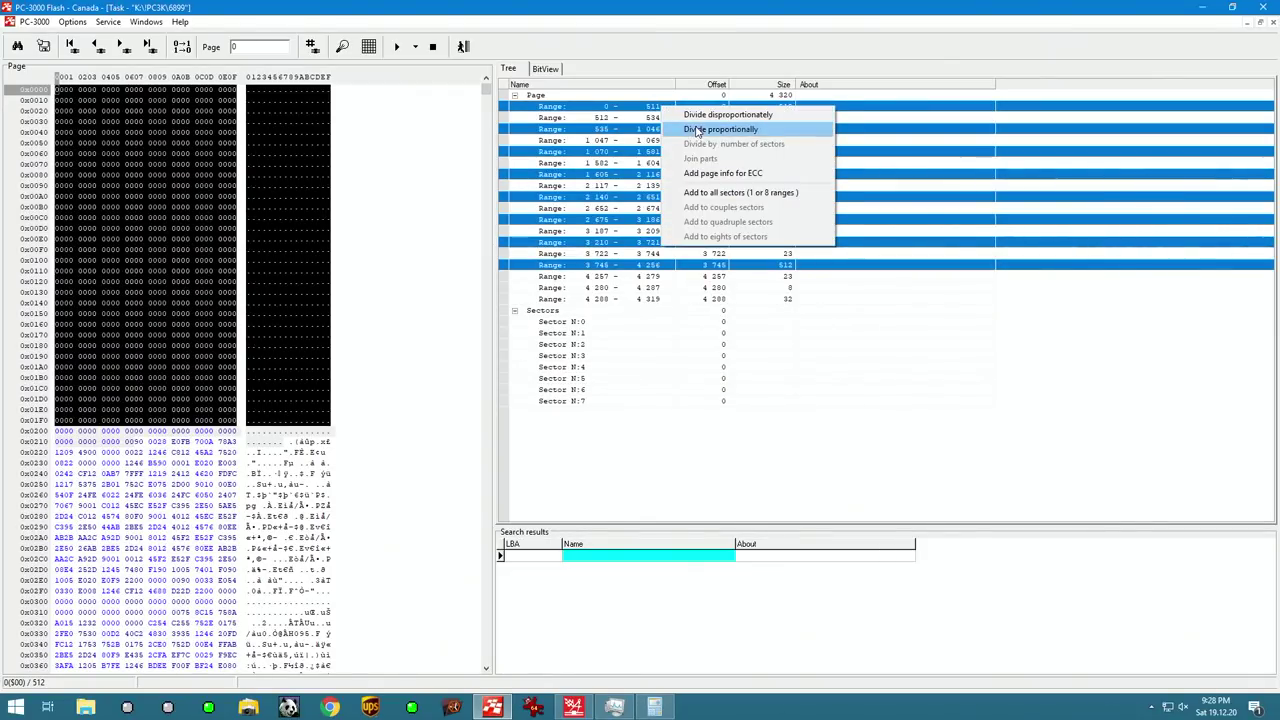
click(741, 192)
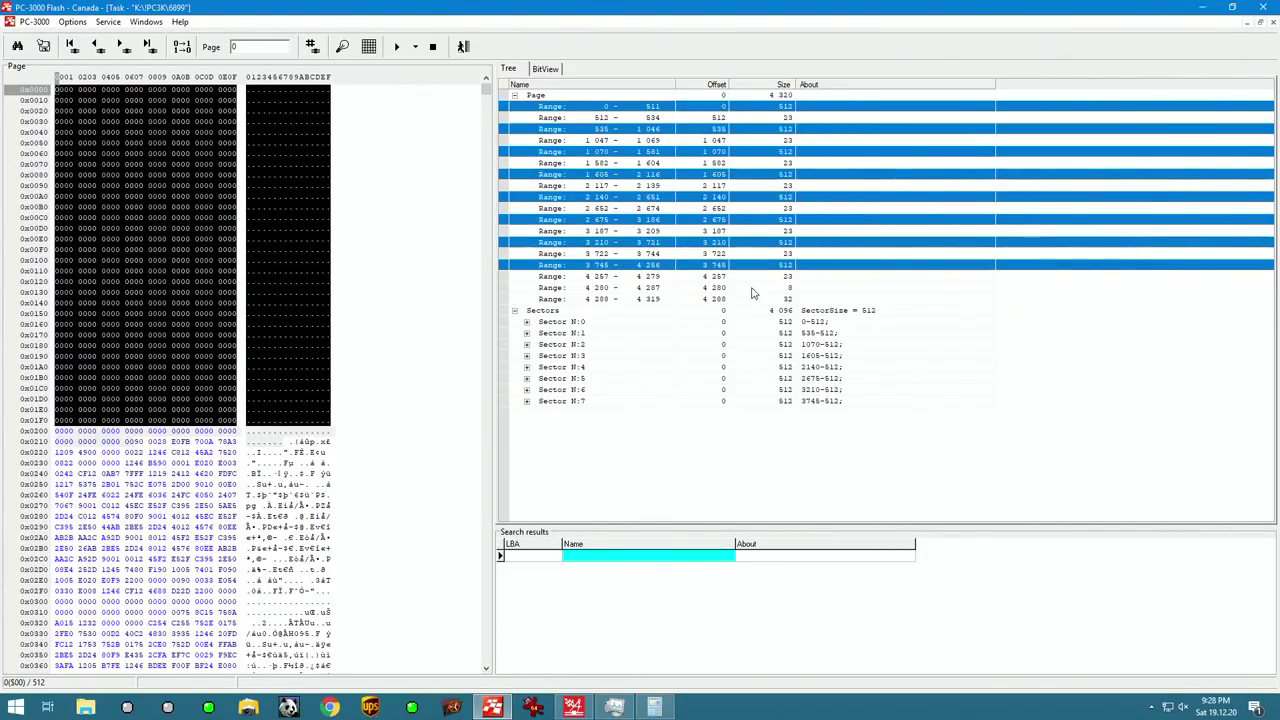
Add the 8-byte range at 4280 and 23-byte spare ranges to all sectors, then save the page transformation
right_click(753, 292)
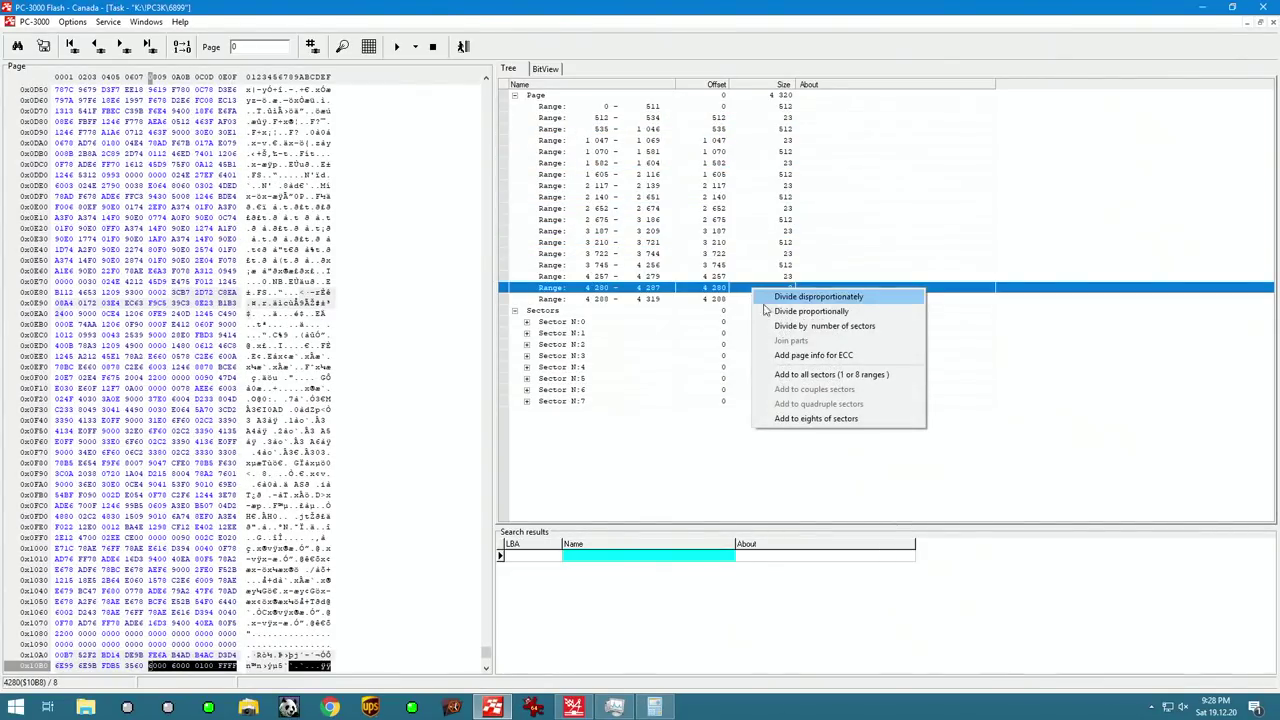
click(790, 376)
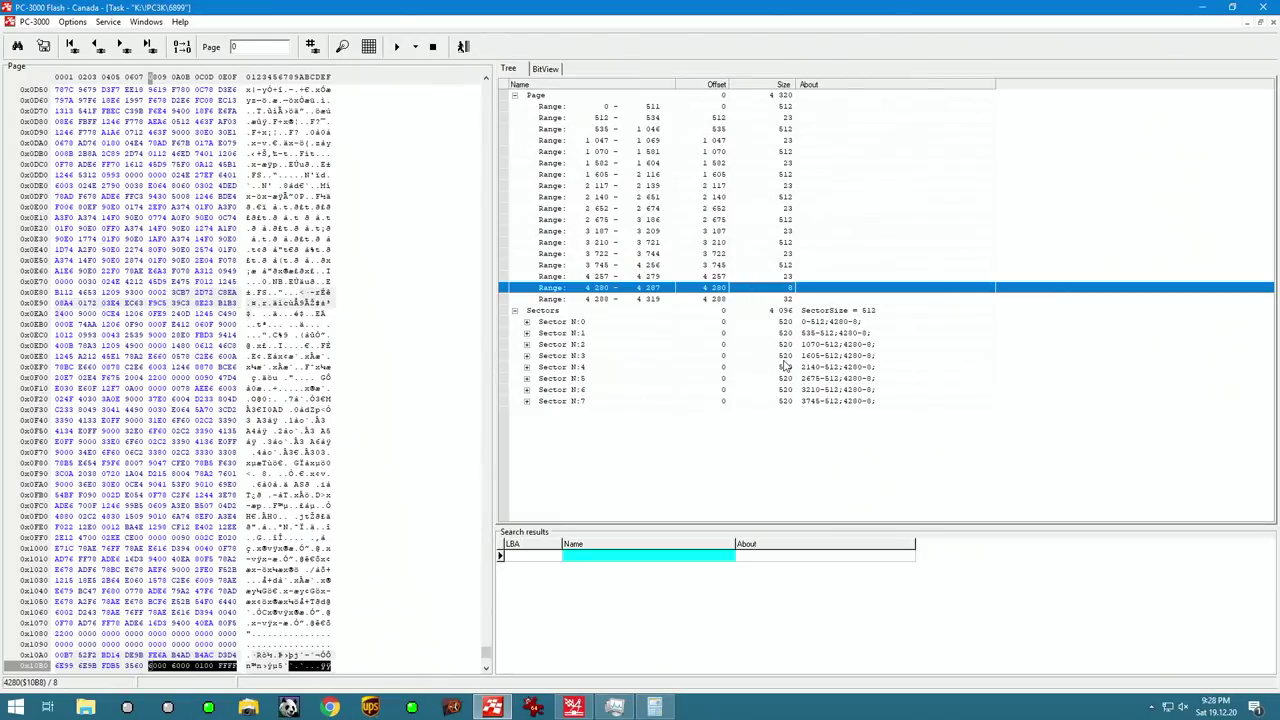
click(770, 118)
right_click(770, 118)
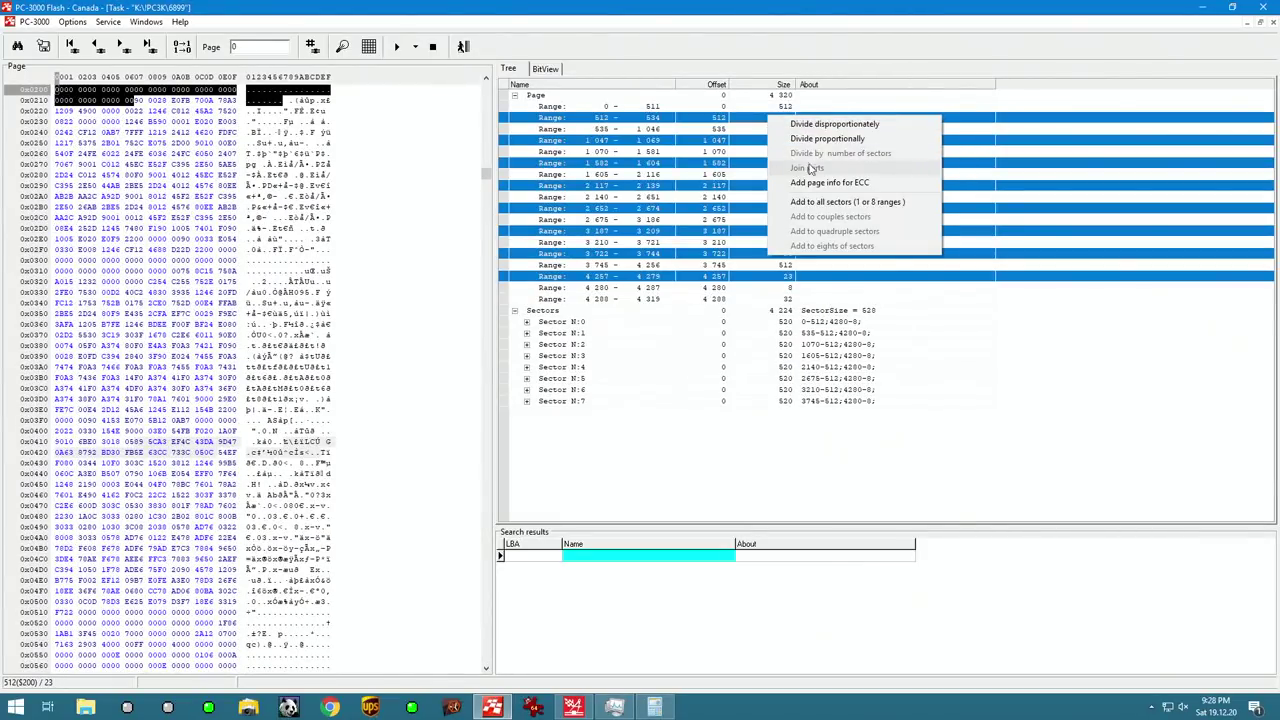
click(815, 201)
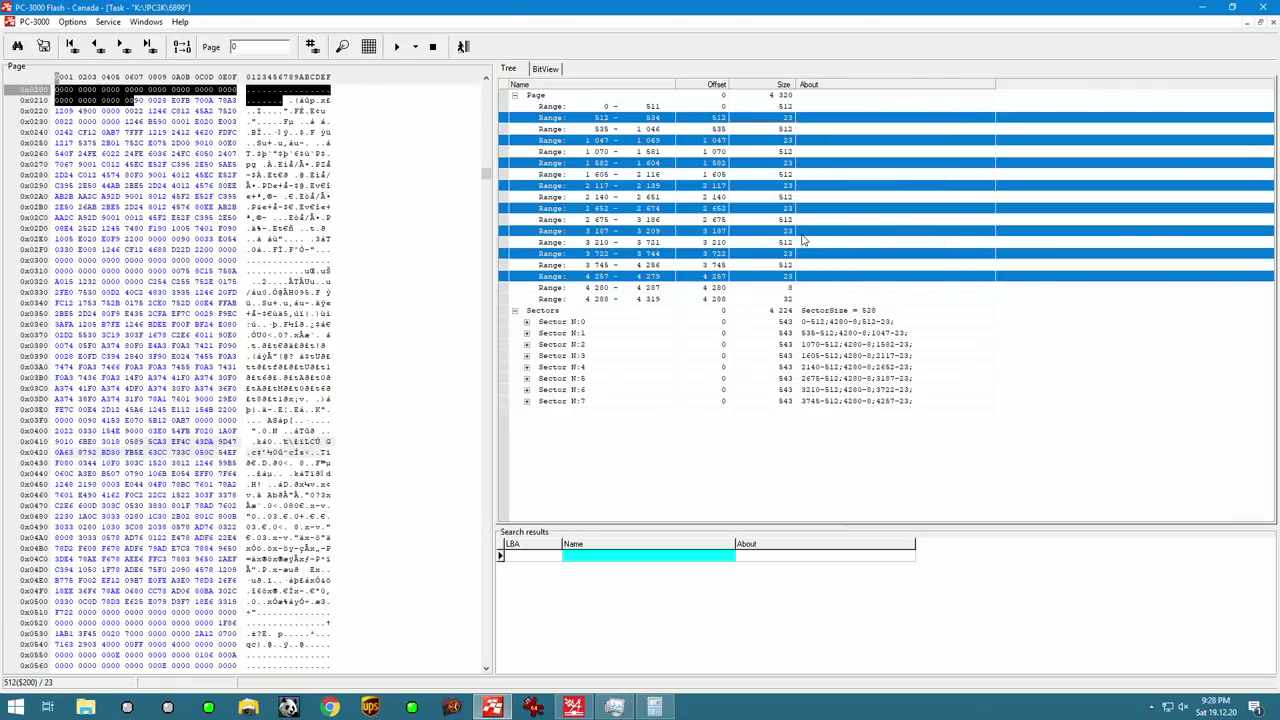
click(463, 46)
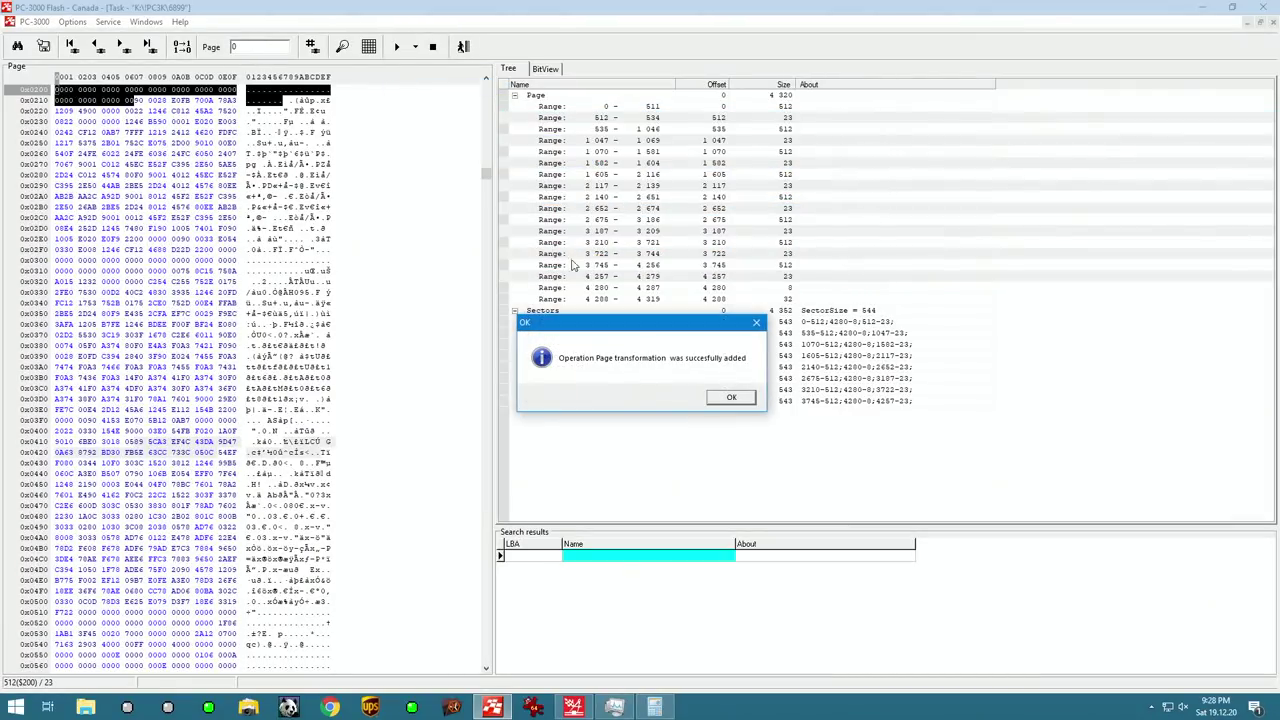
click(730, 398)
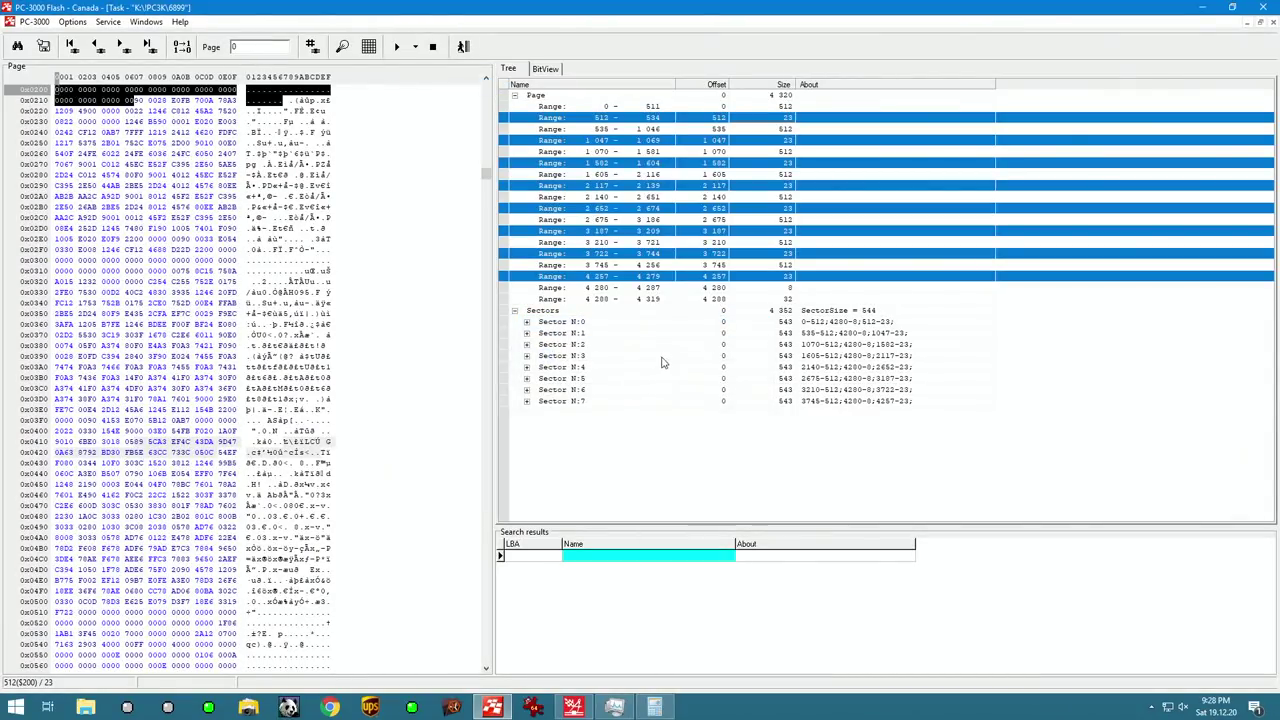
Start raw recovery on the Page transformation result under 0001 - Transformation graph
click(467, 52)
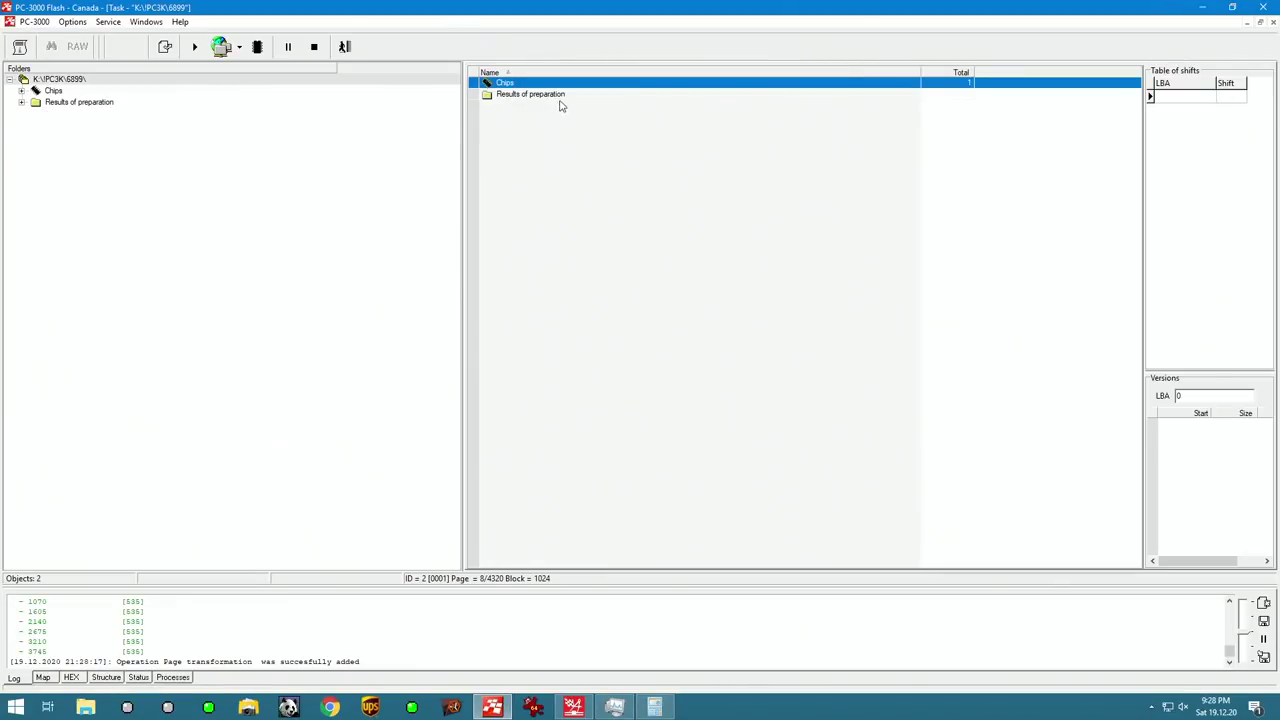
double_click(541, 95)
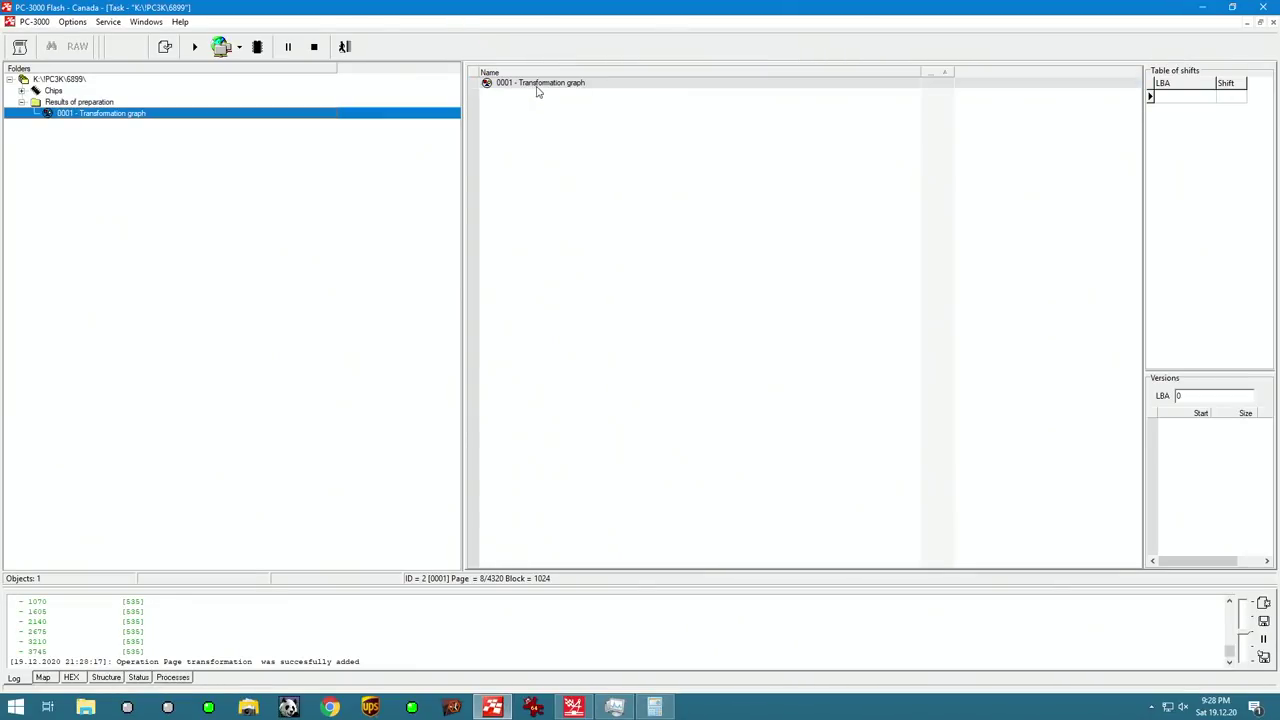
double_click(540, 87)
click(541, 99)
right_click(755, 101)
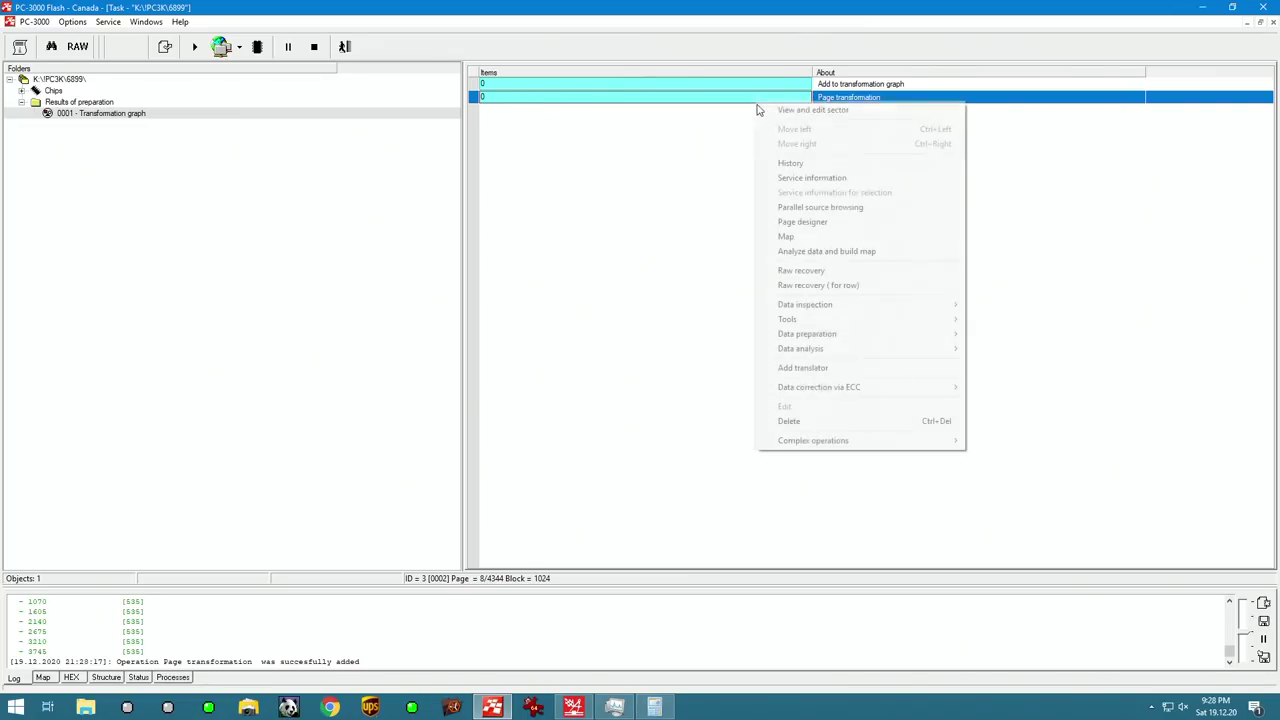
click(801, 270)
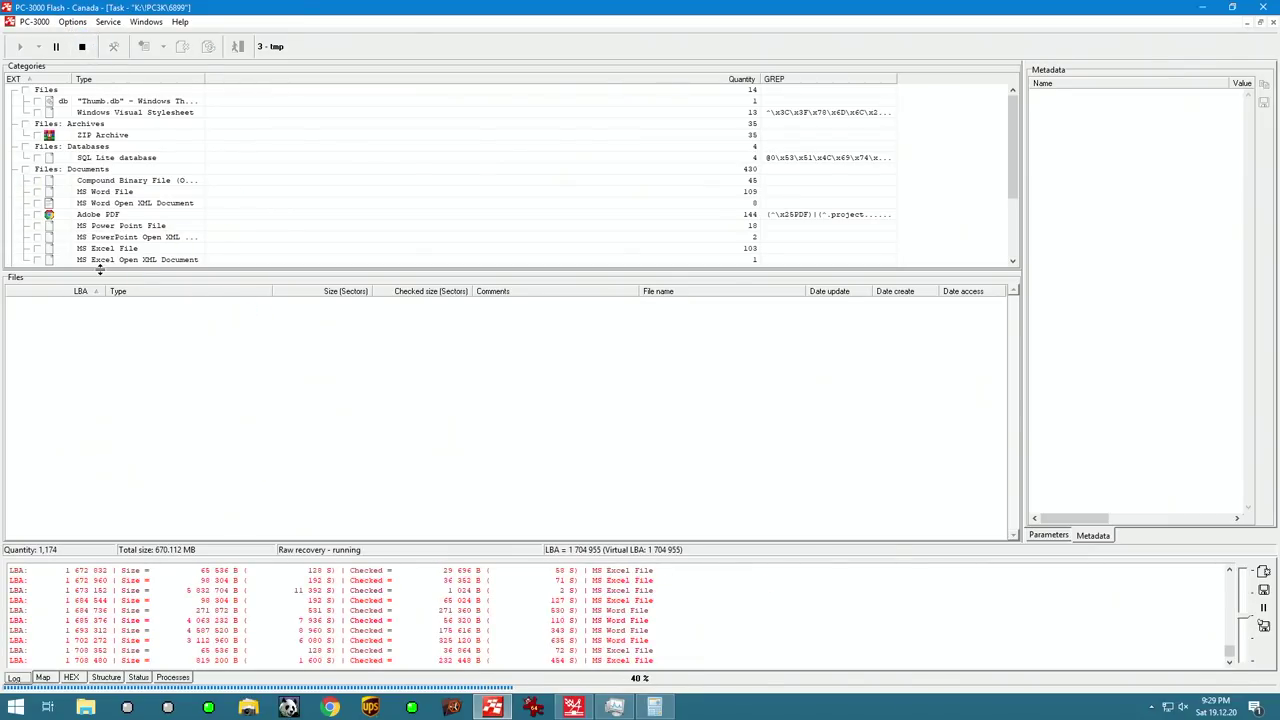
Stop the raw recovery and browse down the list of 323 recovered JPEG images
click(82, 46)
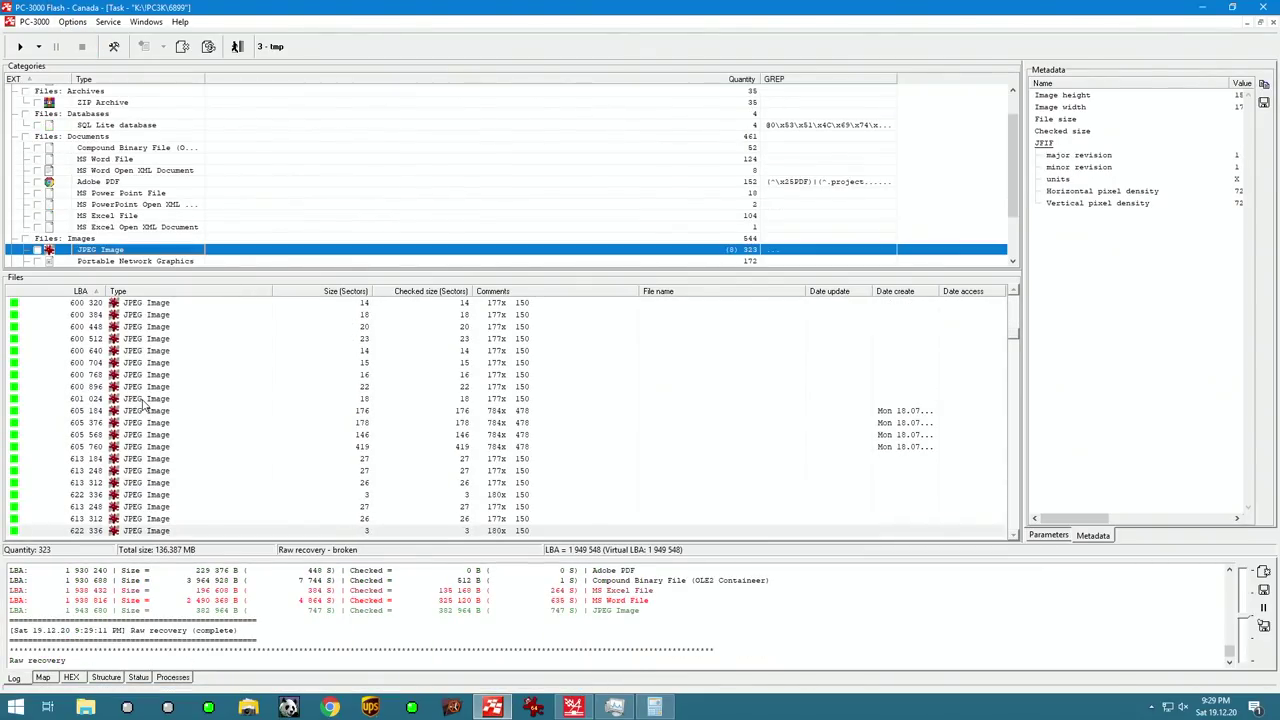
scroll(200, 455, down, 5)
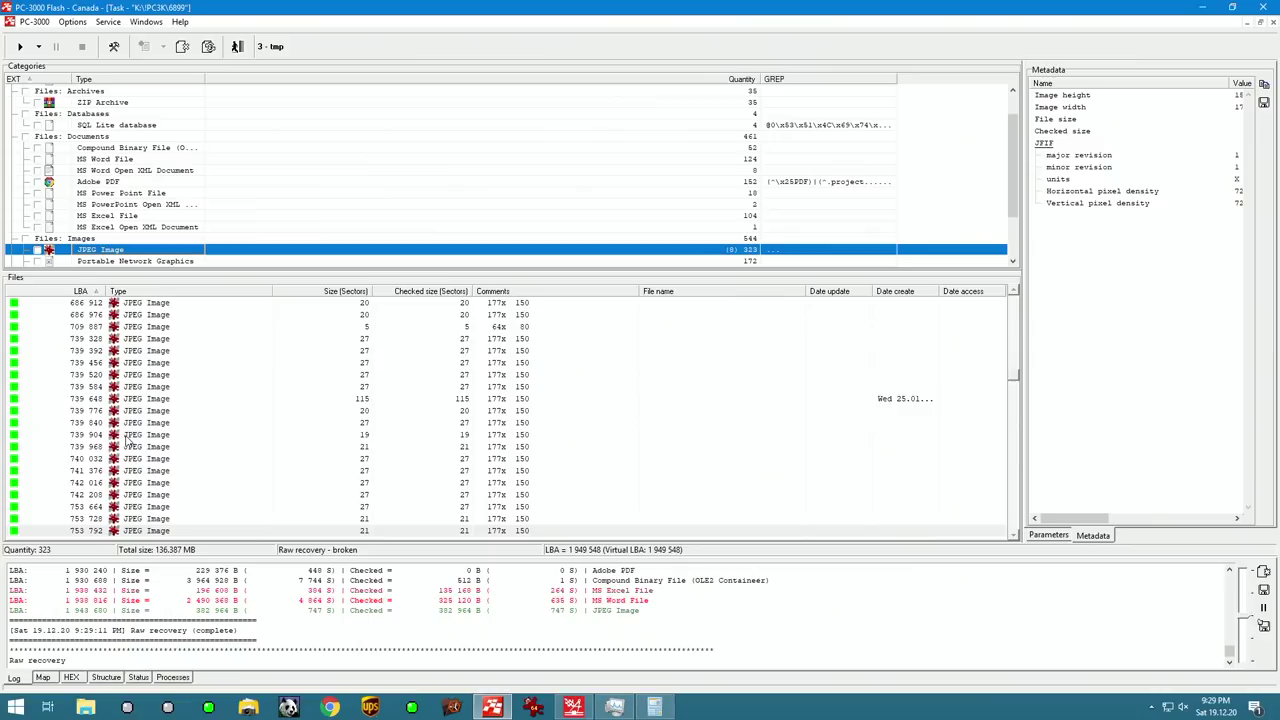
right_click(60, 437)
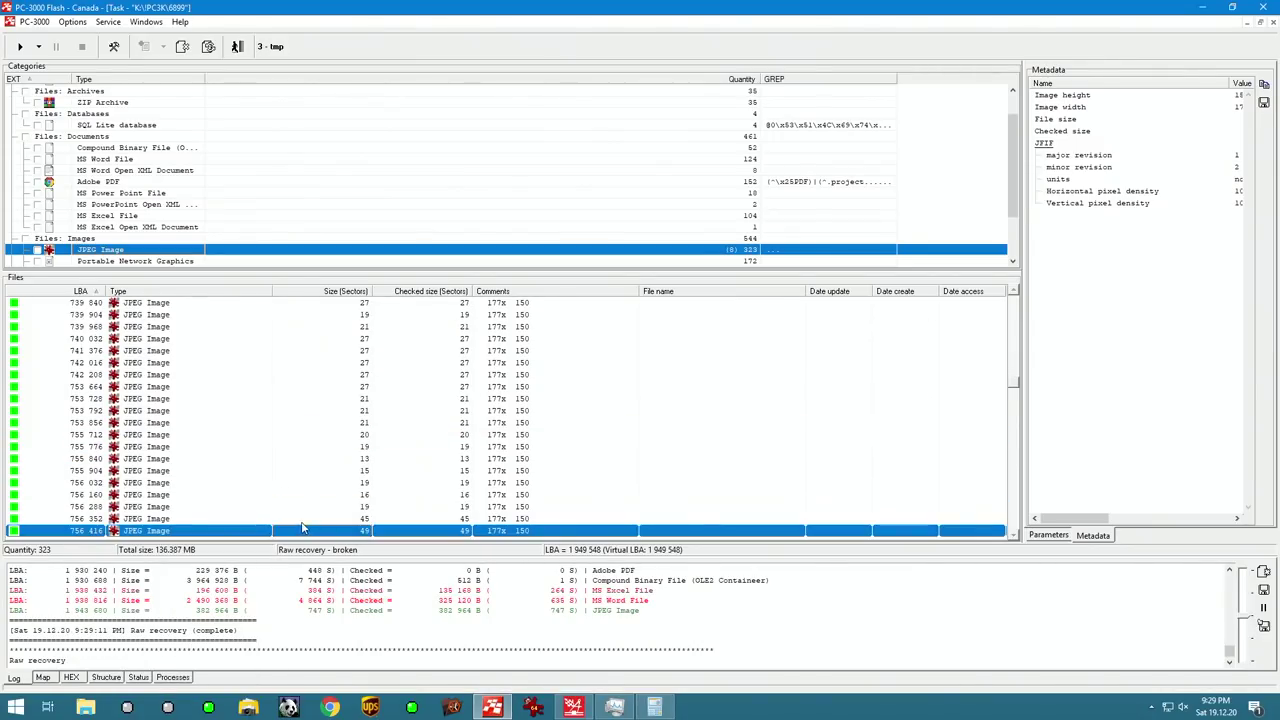
click(409, 494)
key(Page_Down)
key(Page_Down)
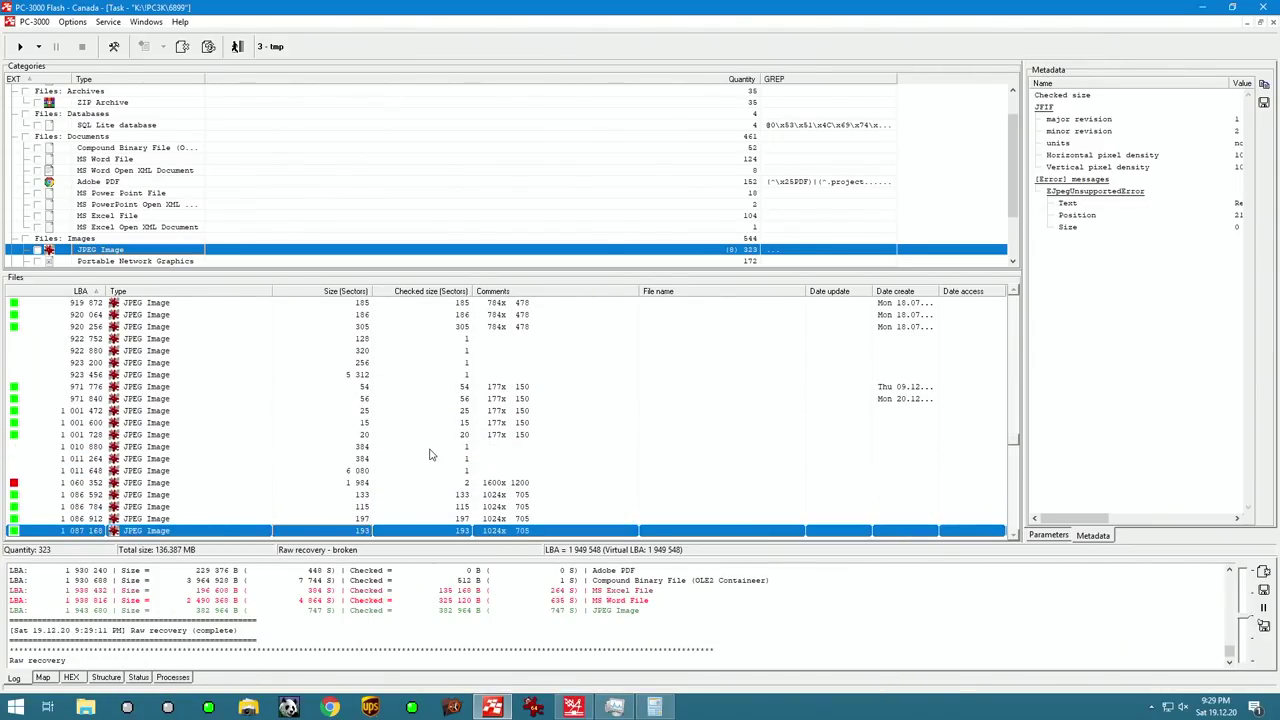
key(Page_Down)
Inspect the JPEGs near LBA 1 134 464, then open the one at LBA 1 199 104
click(422, 448)
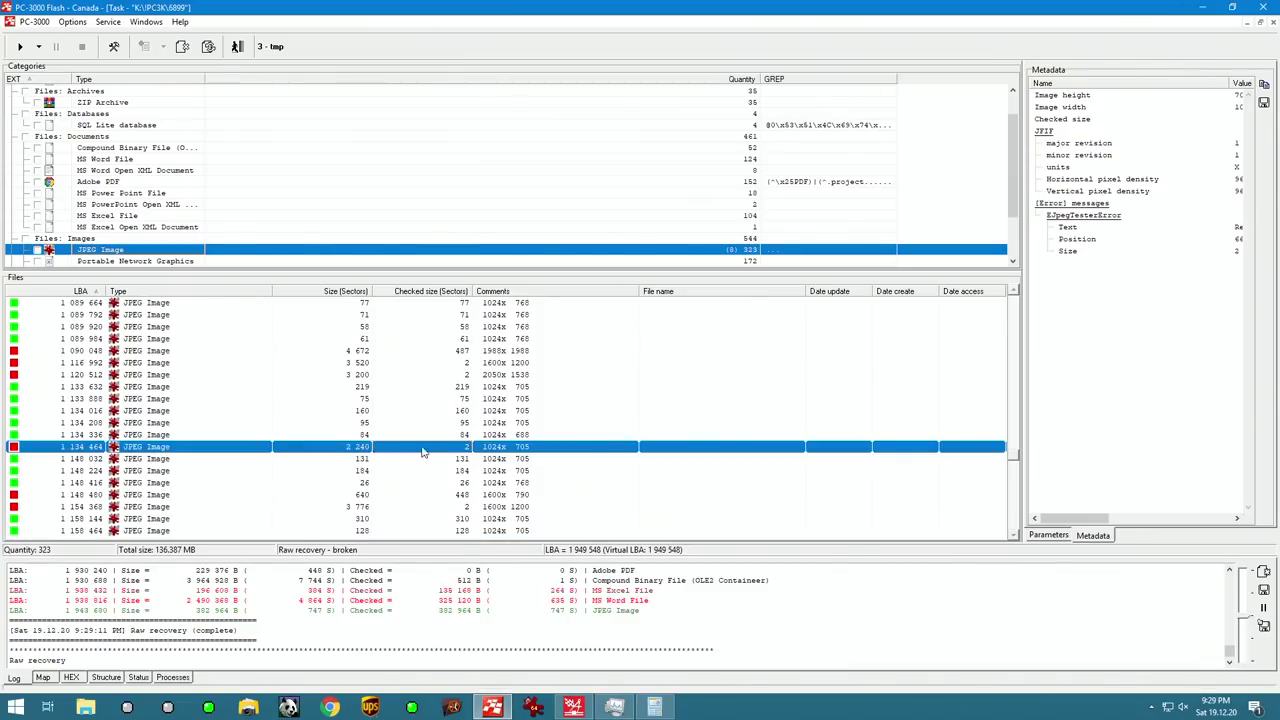
click(328, 436)
key(Down)
scroll(170, 440, down, 5)
right_click(176, 496)
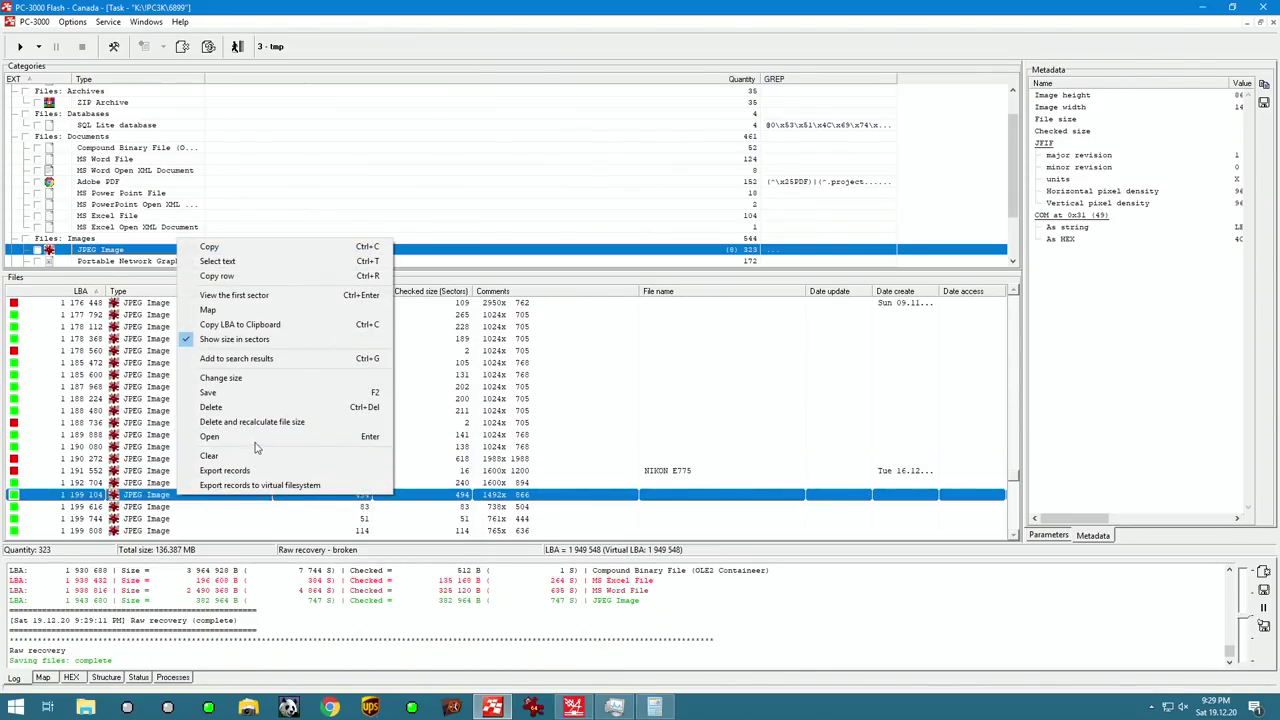
click(254, 437)
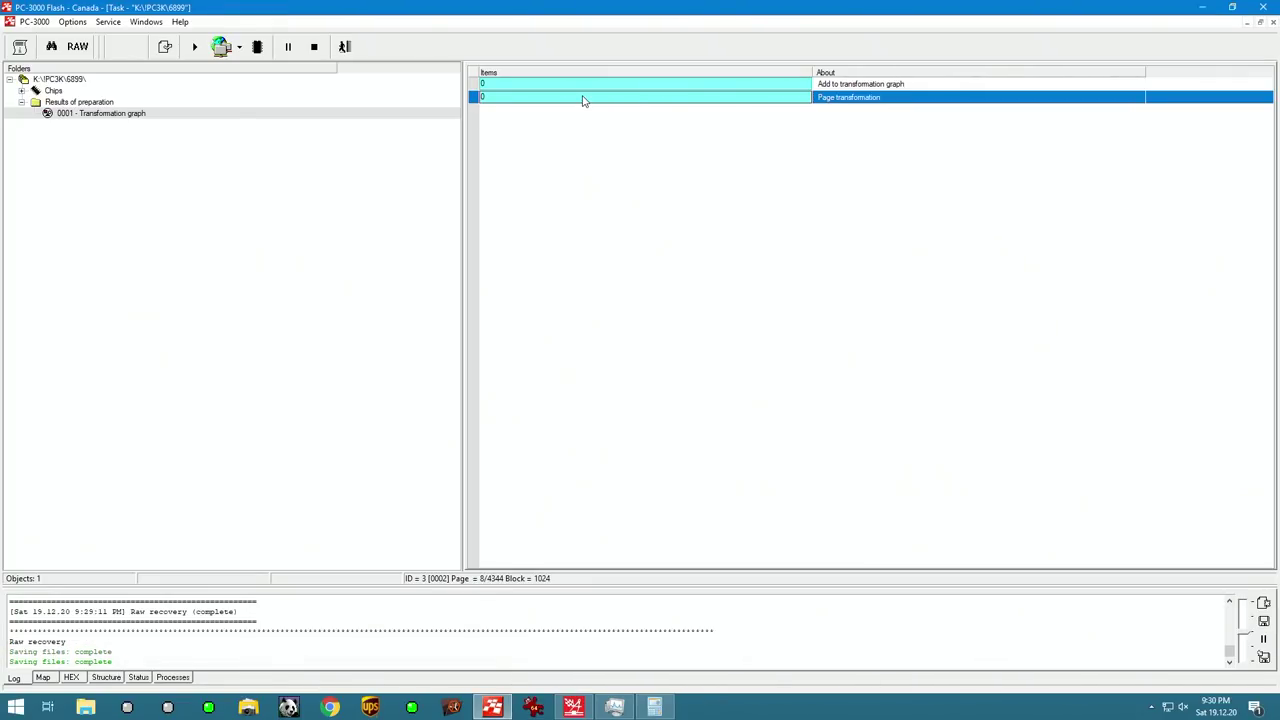
Build a Block Number (Type 9) image from the Page transformation result with autodetect turned off
right_click(583, 97)
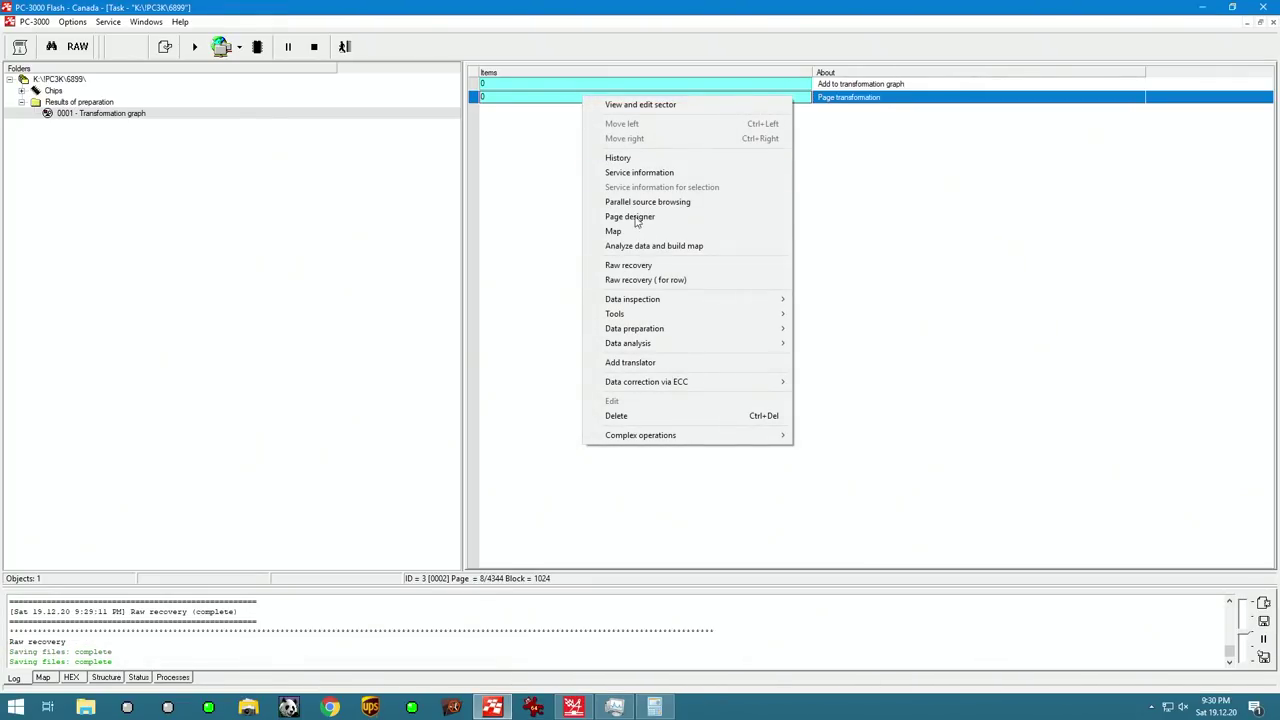
click(659, 334)
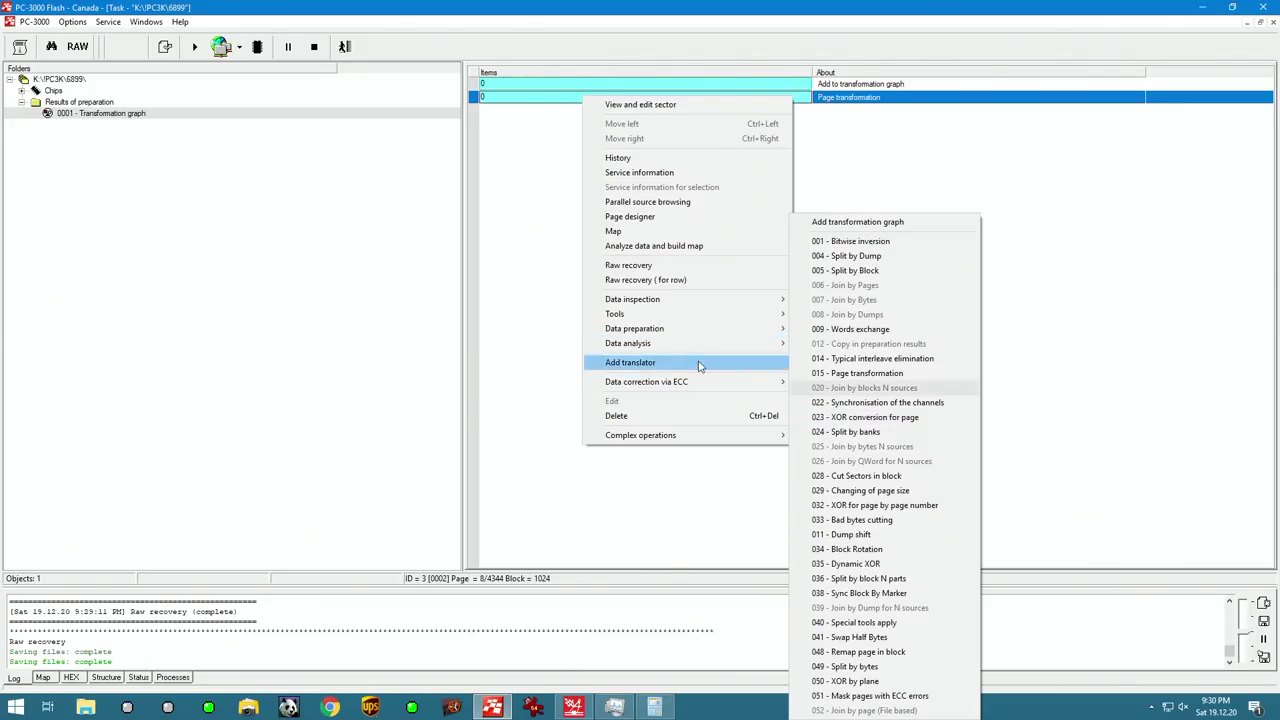
mouse_move(680, 345)
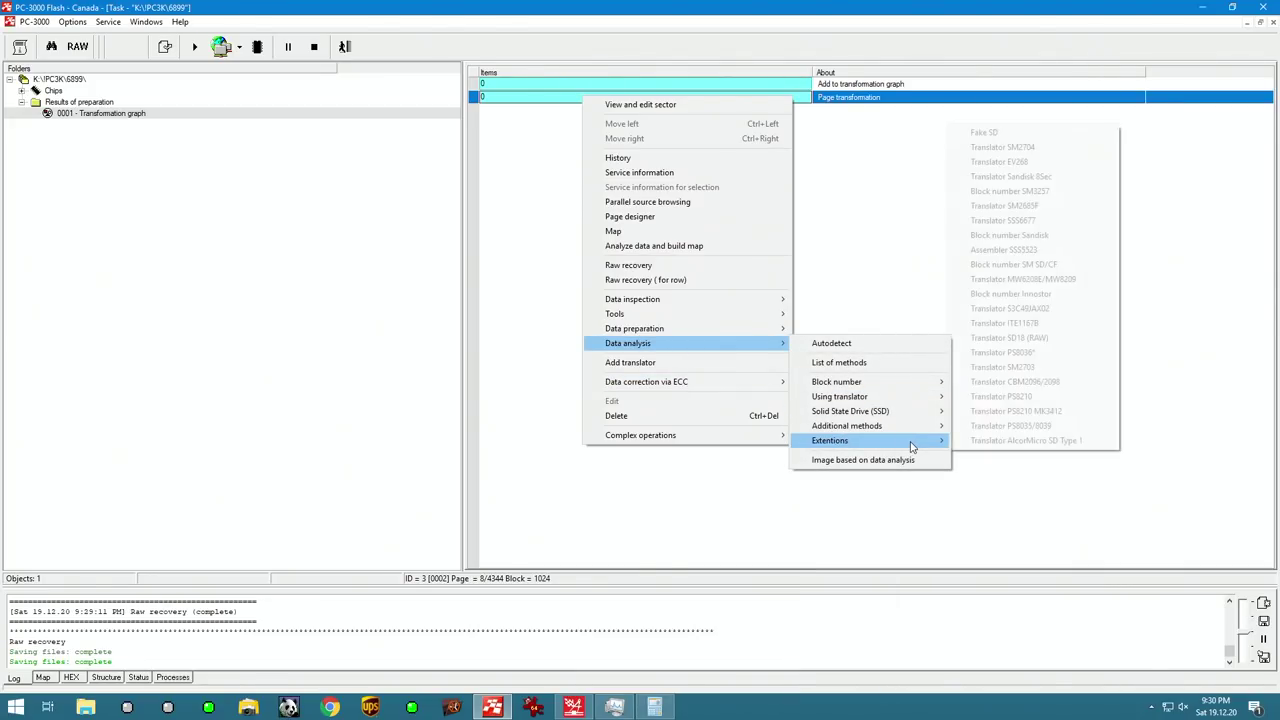
mouse_move(912, 385)
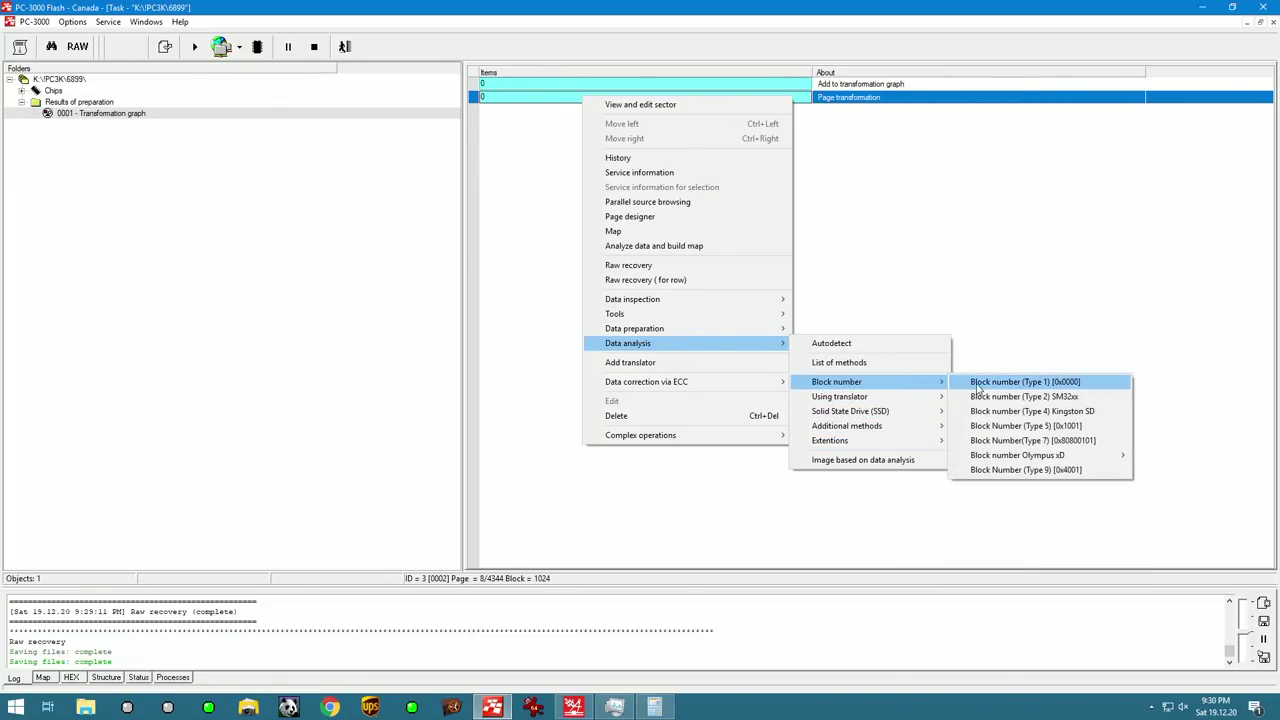
click(975, 381)
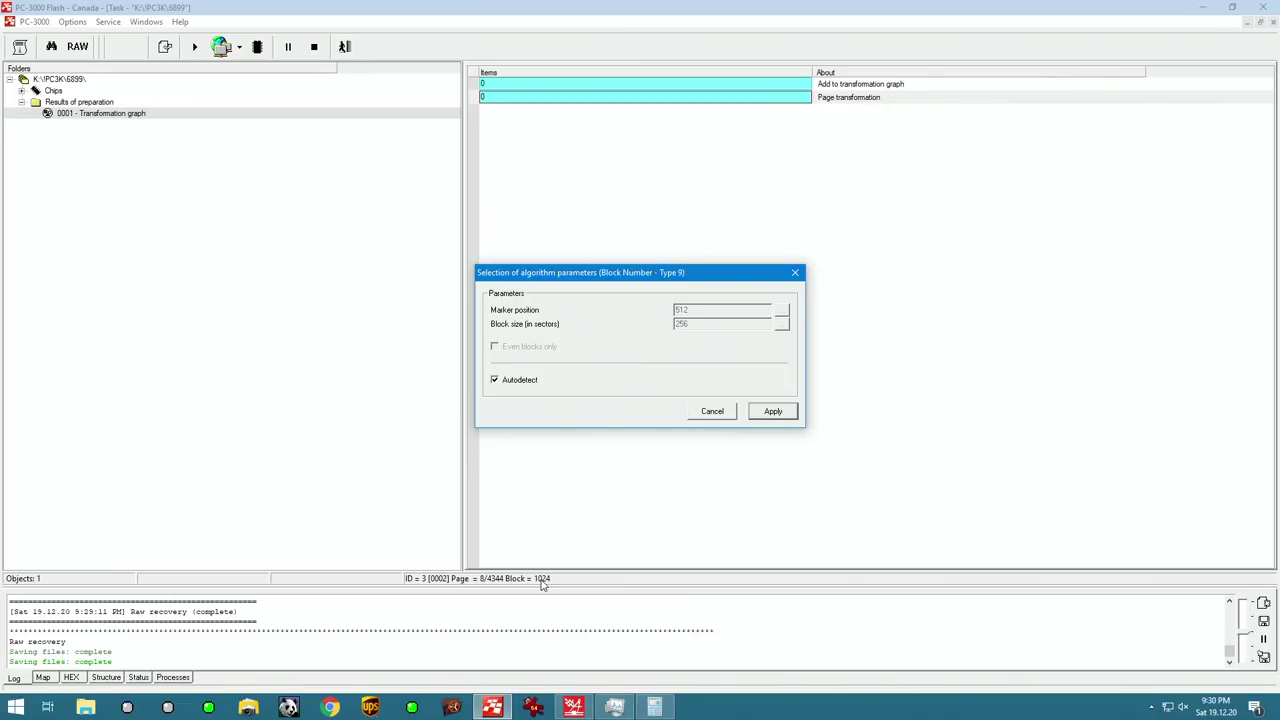
click(518, 381)
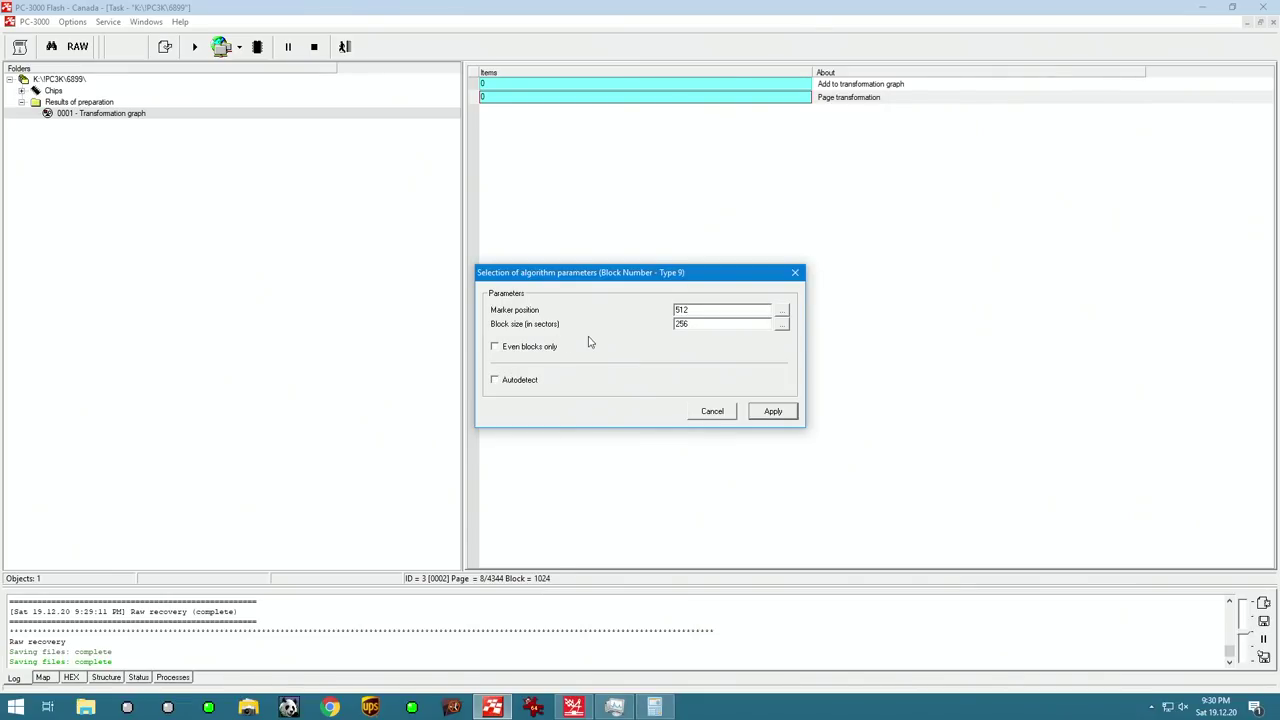
key(Return)
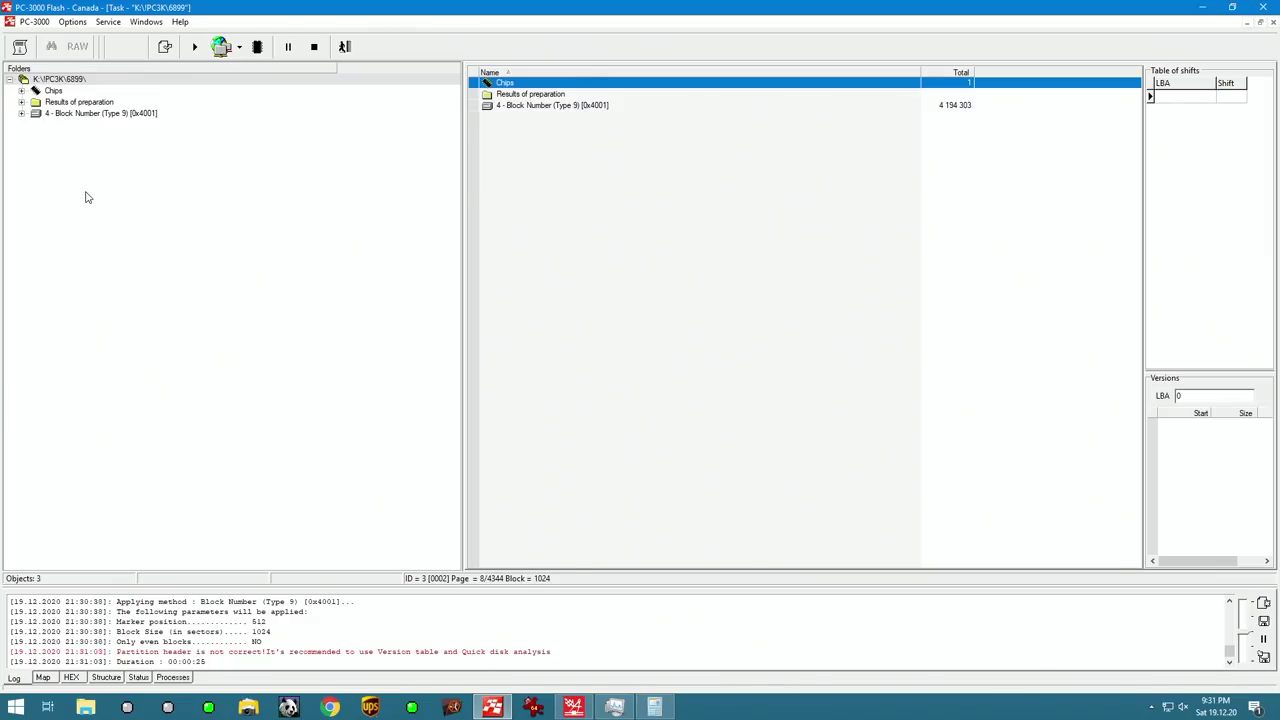
Select the 4 - Block Number (Type 9) image and choose Disk analysis from its actions
click(67, 113)
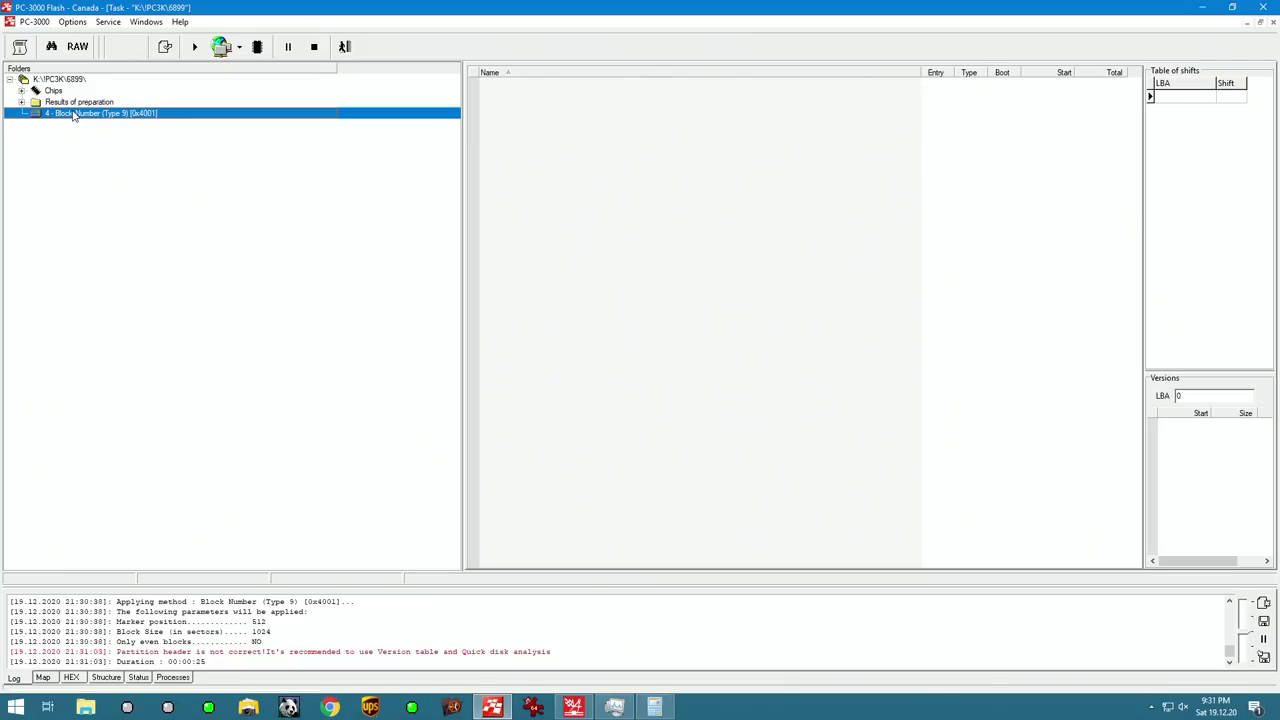
right_click(125, 116)
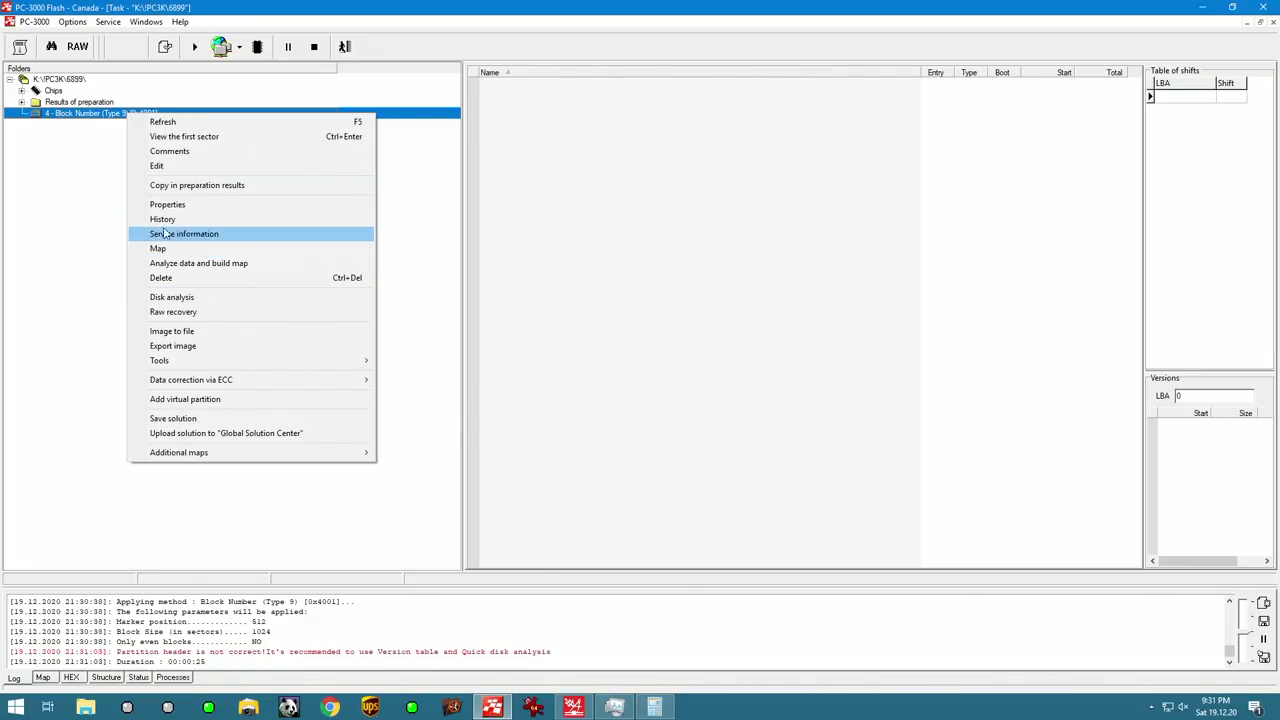
click(82, 158)
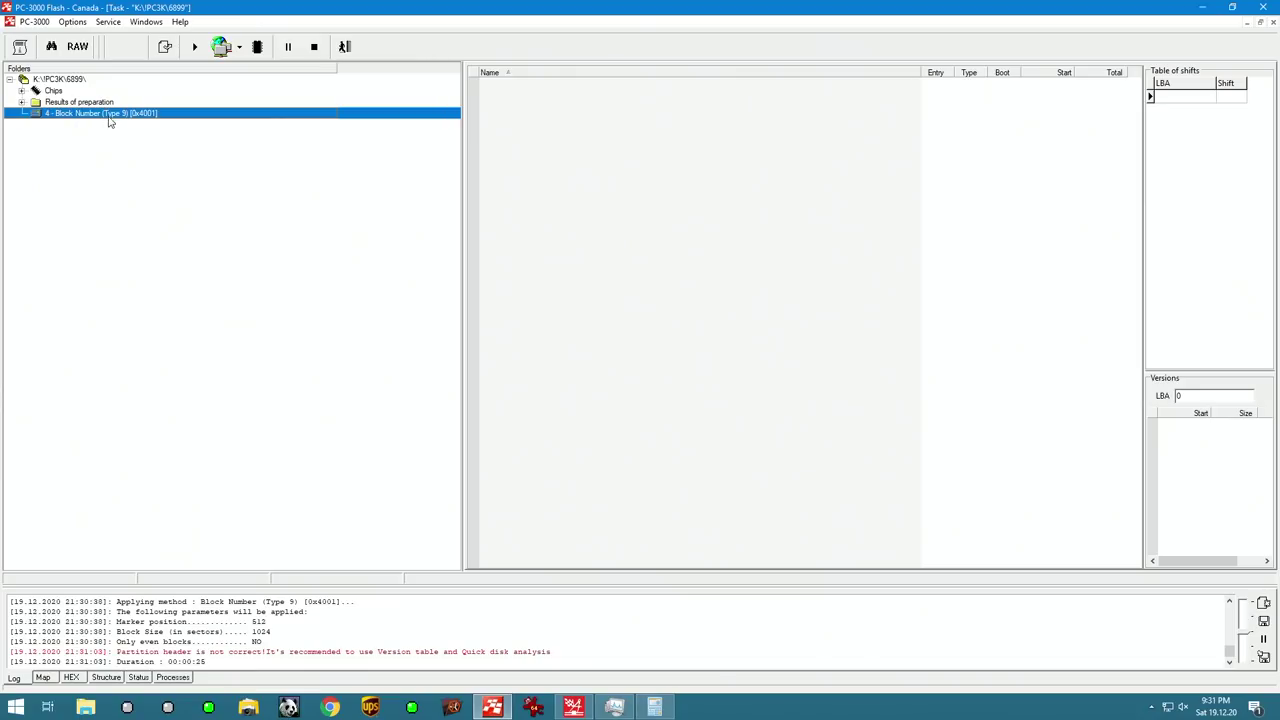
right_click(109, 118)
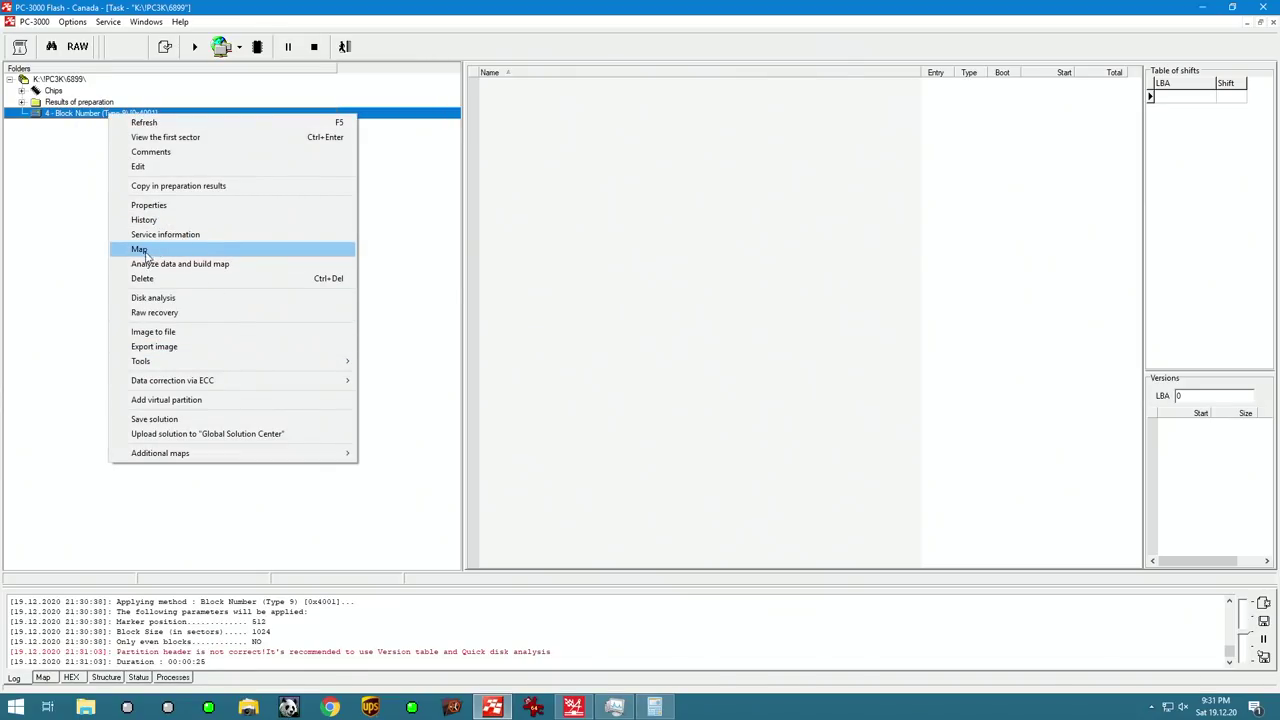
click(200, 301)
Run Quick disk analysis and list the root files of the found FAT partition
click(705, 428)
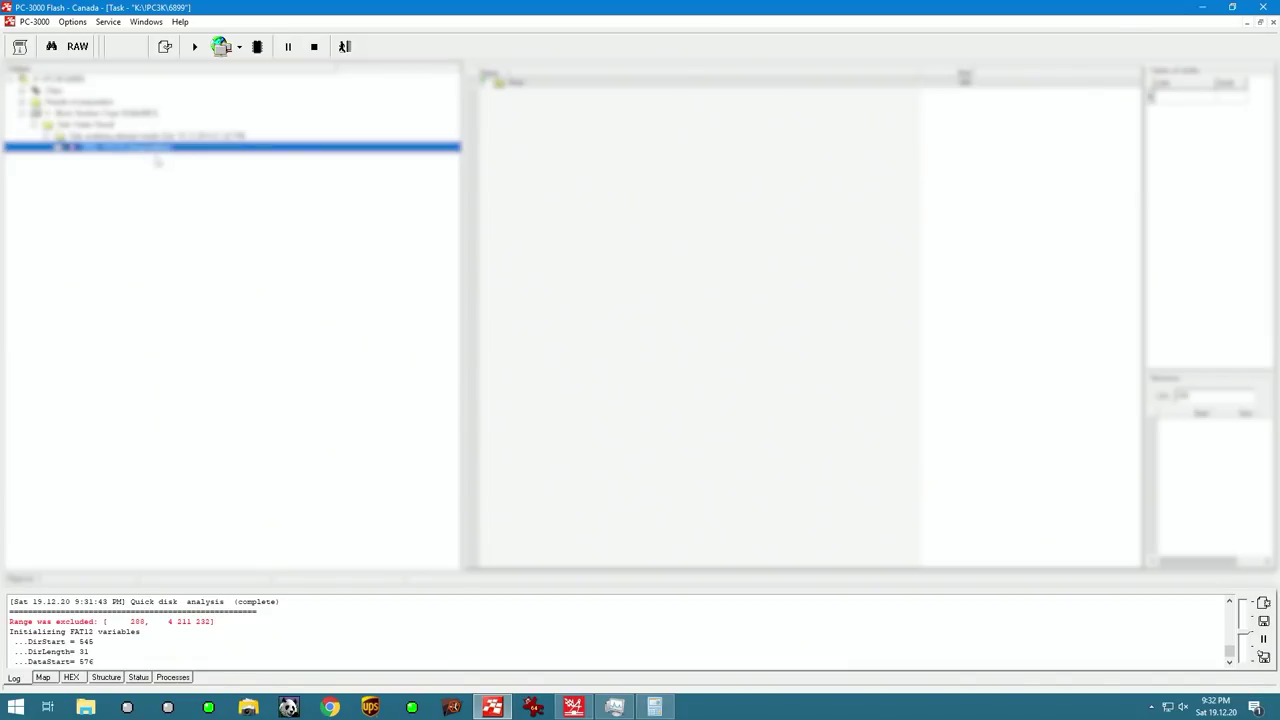
click(58, 148)
click(118, 160)
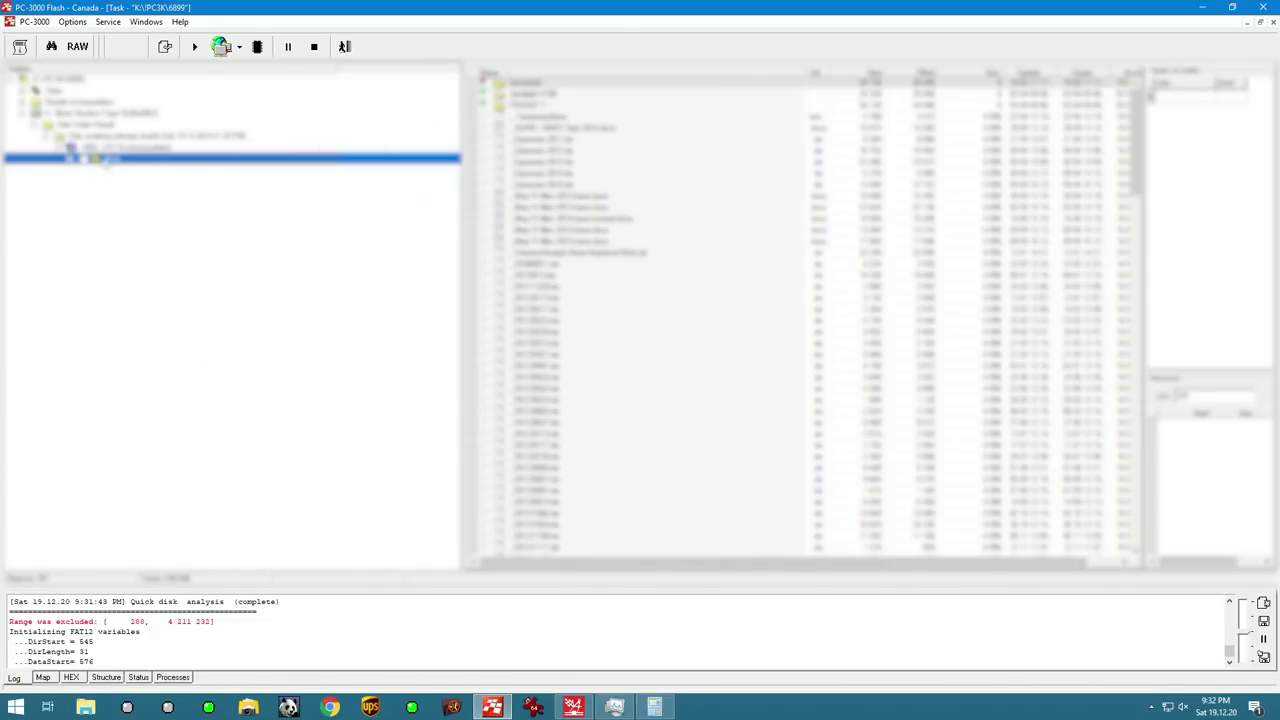
drag(1136, 120, 1136, 276)
Return to the partition level and run a full file-structure scan of it
key(Home)
key(Return)
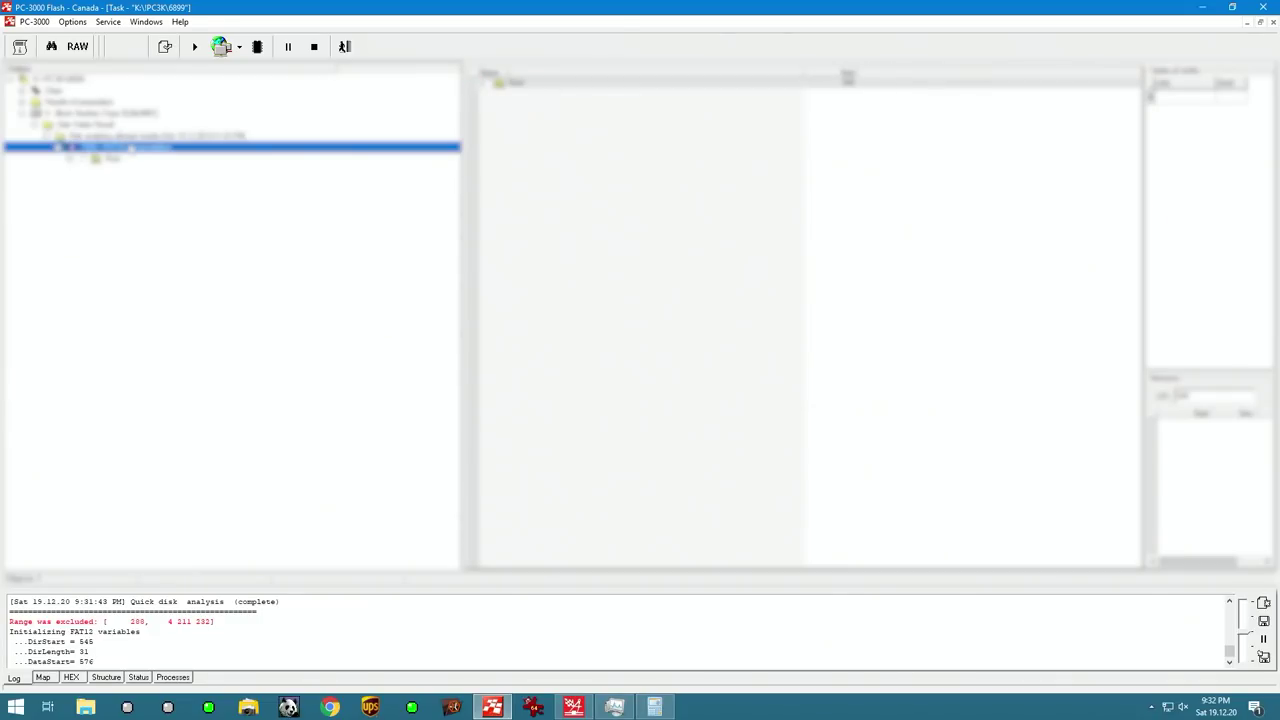
key(Menu)
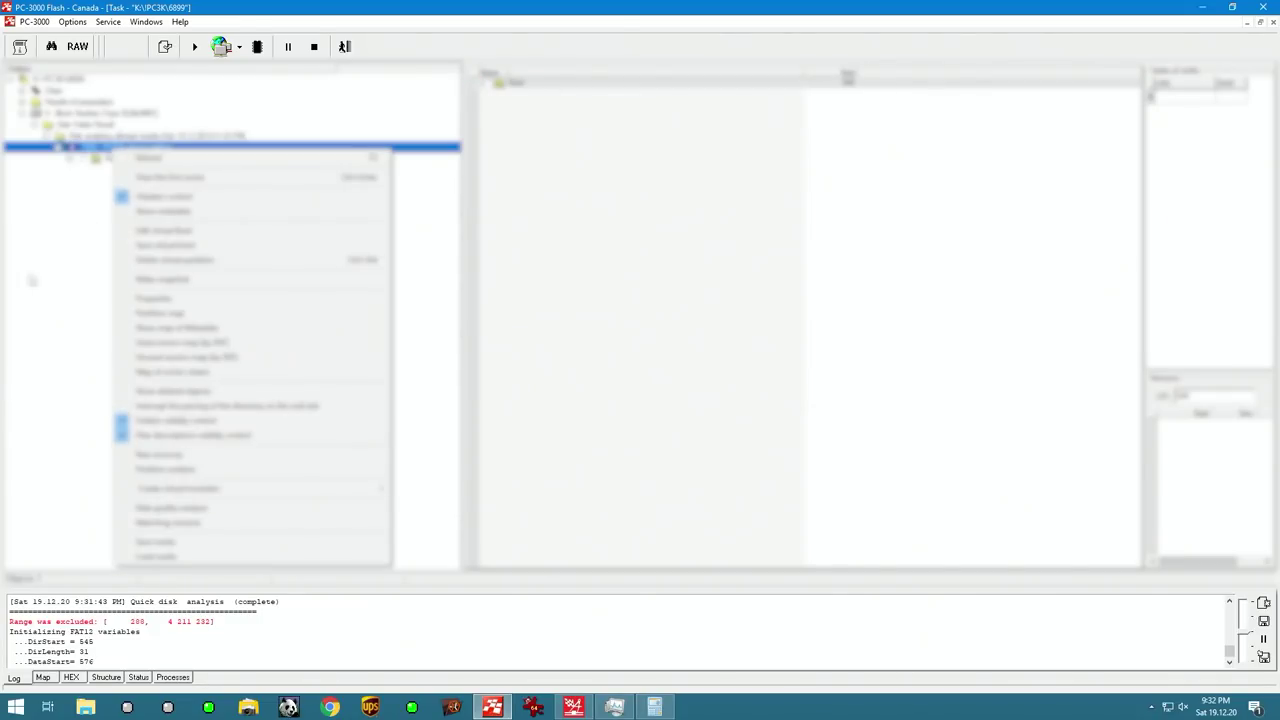
key(Up)
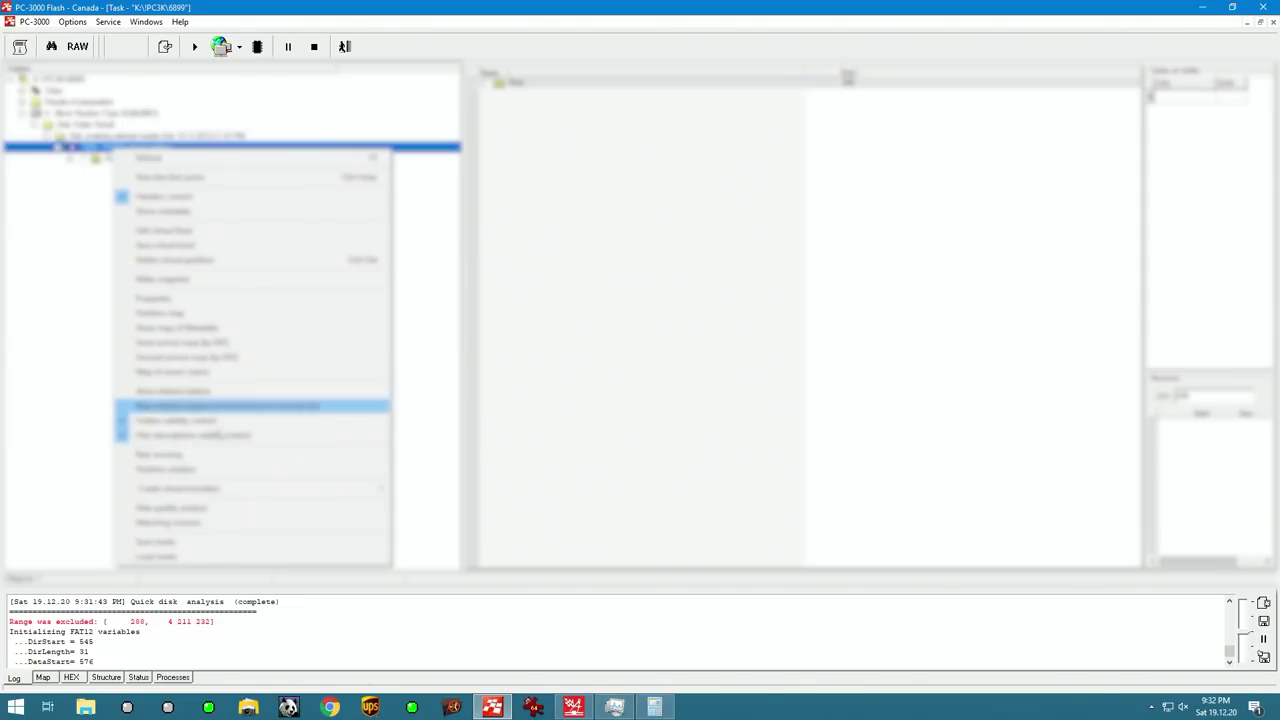
click(230, 468)
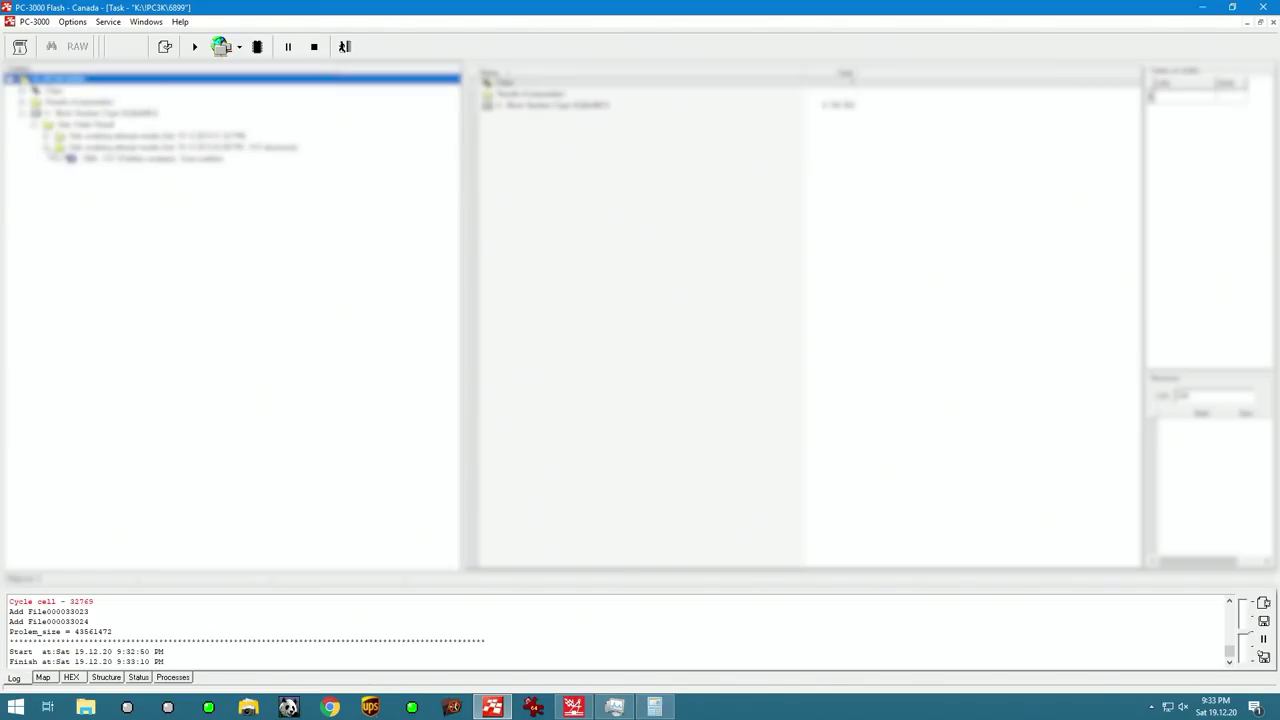
Expand Root in the new result and view a subfolder's files
click(73, 172)
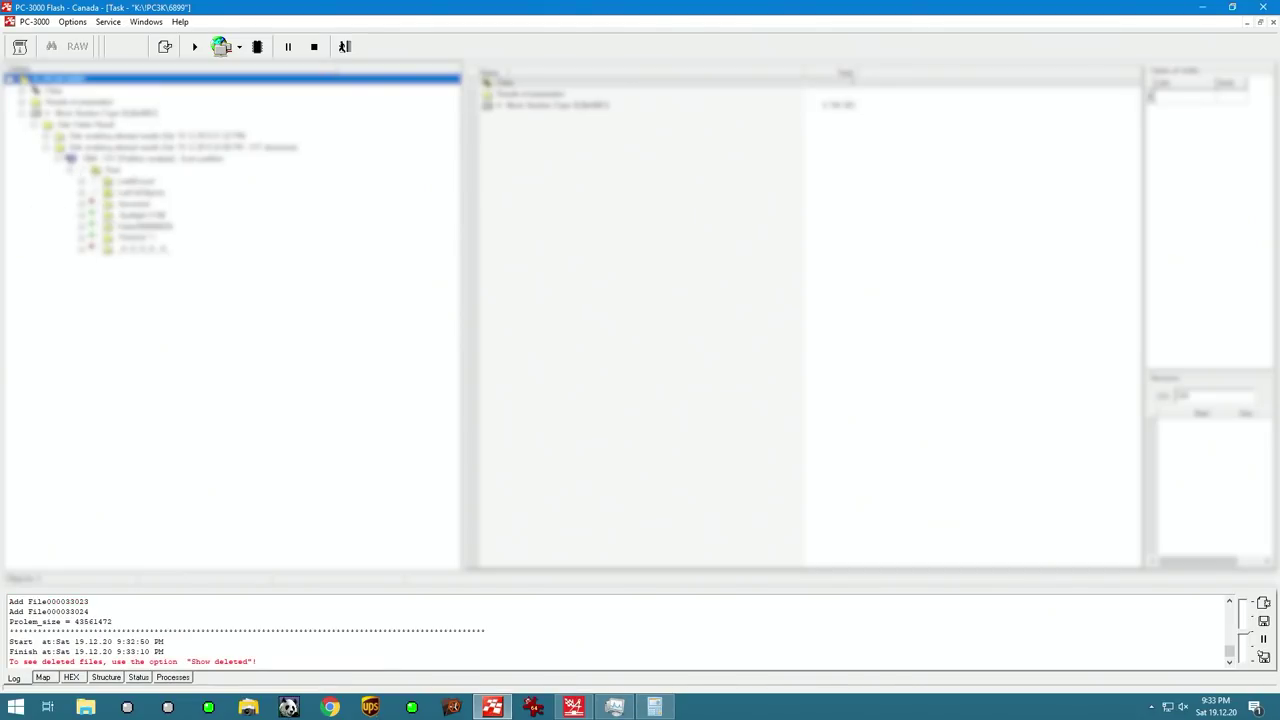
click(124, 186)
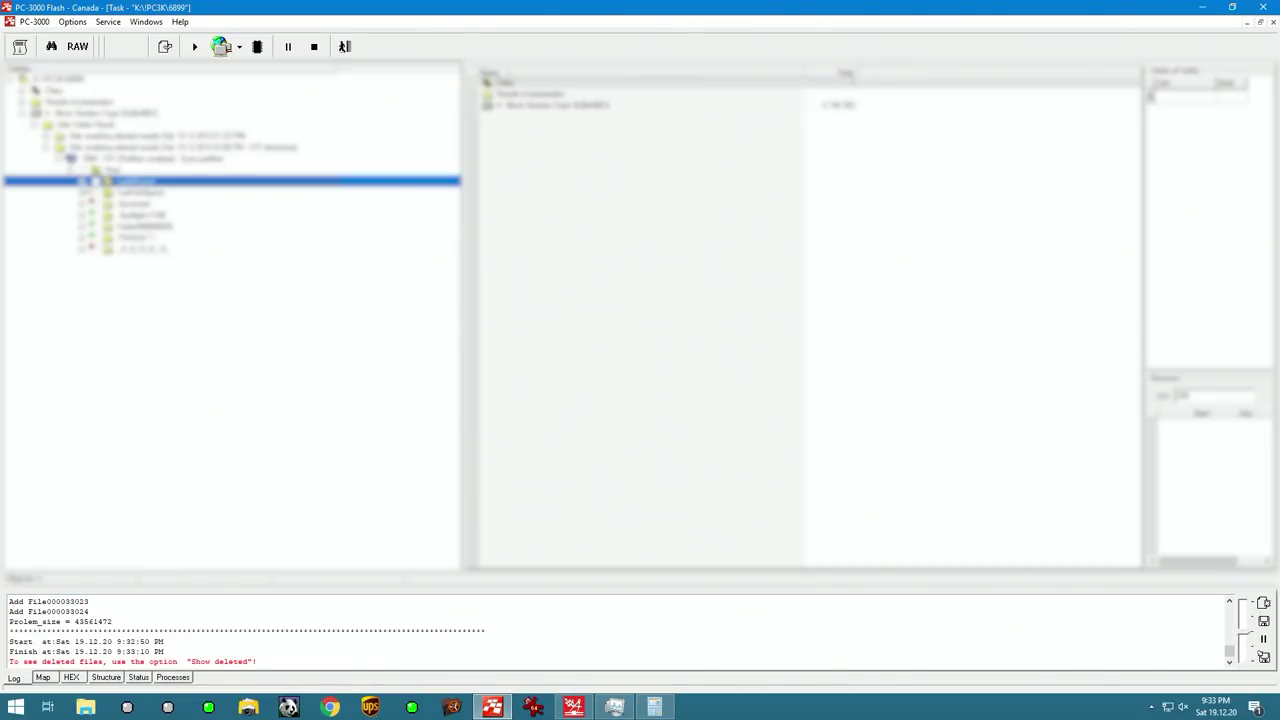
click(93, 182)
click(140, 192)
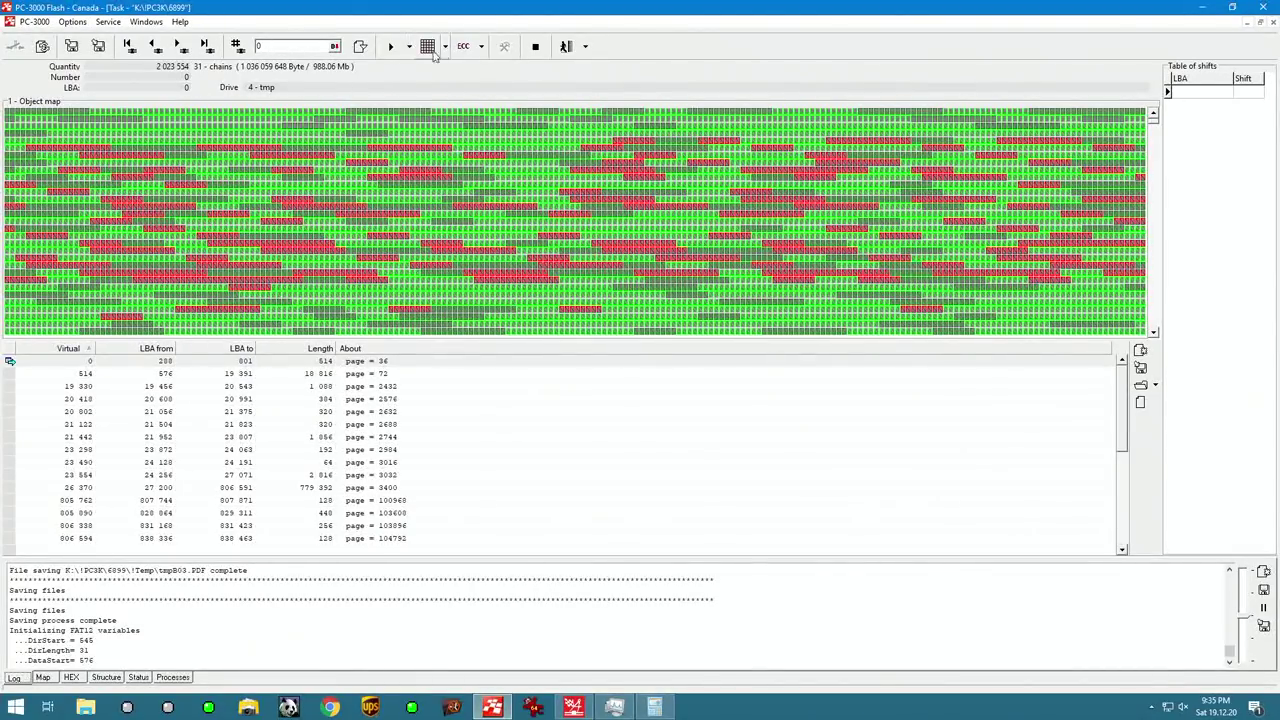
Create an ECC-info submap of invalid sectors only, yielding 8 656 sectors in 741 chains
click(481, 46)
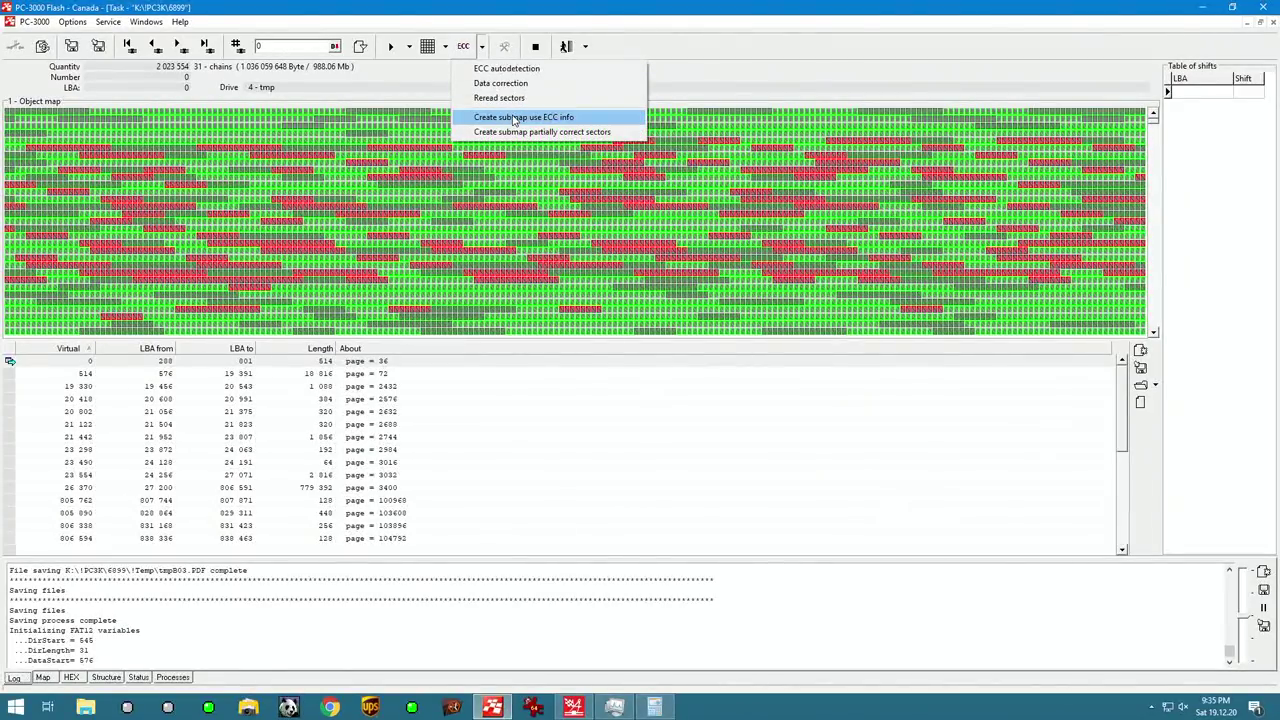
click(515, 120)
click(481, 46)
click(515, 117)
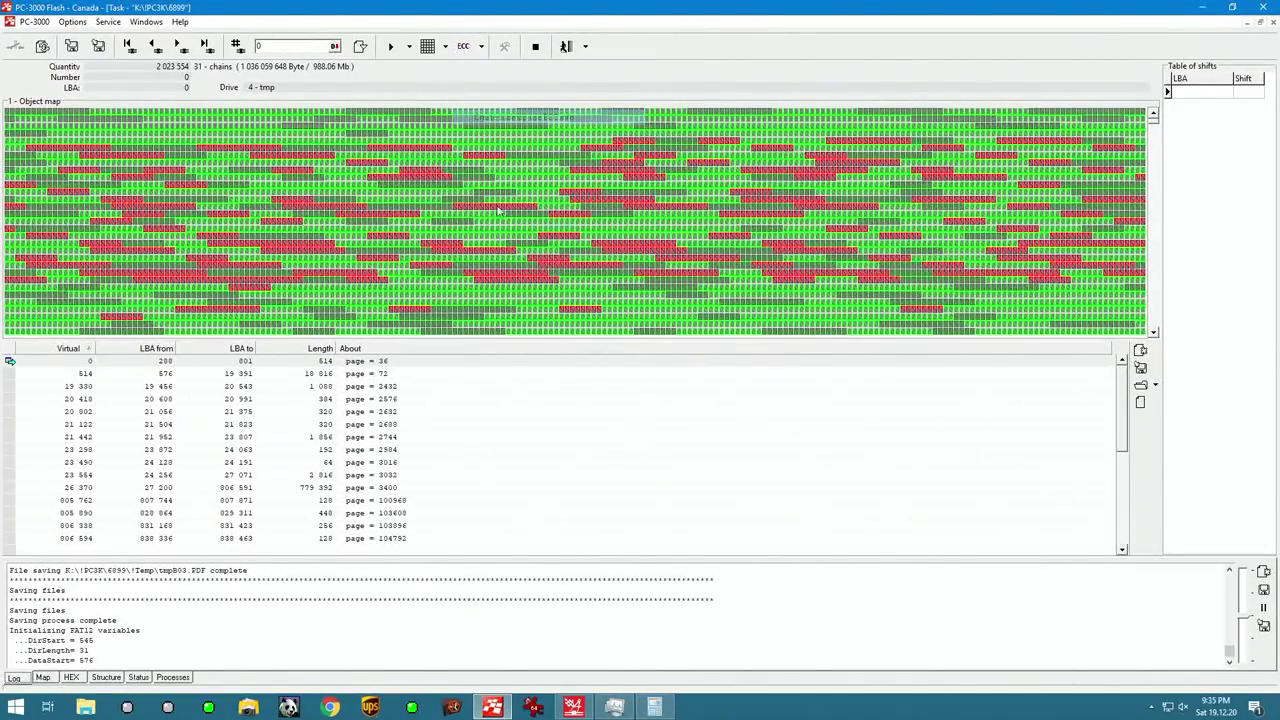
click(460, 462)
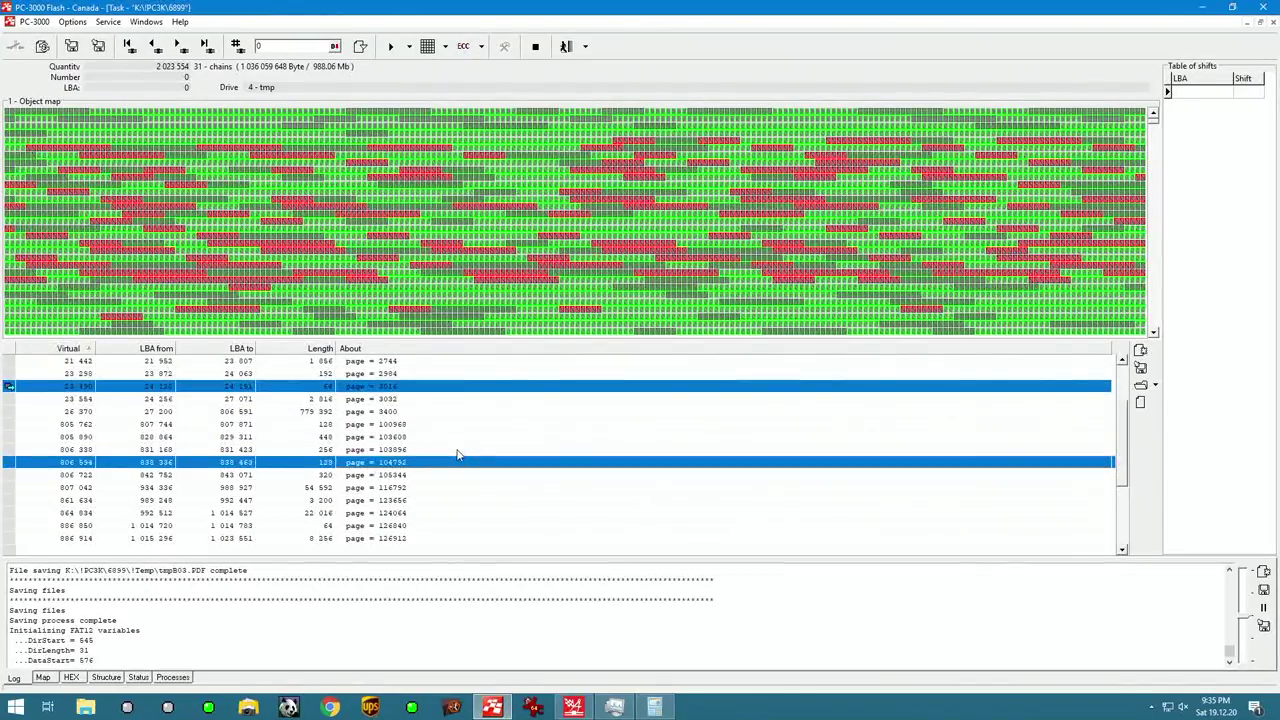
drag(1154, 146, 1167, 120)
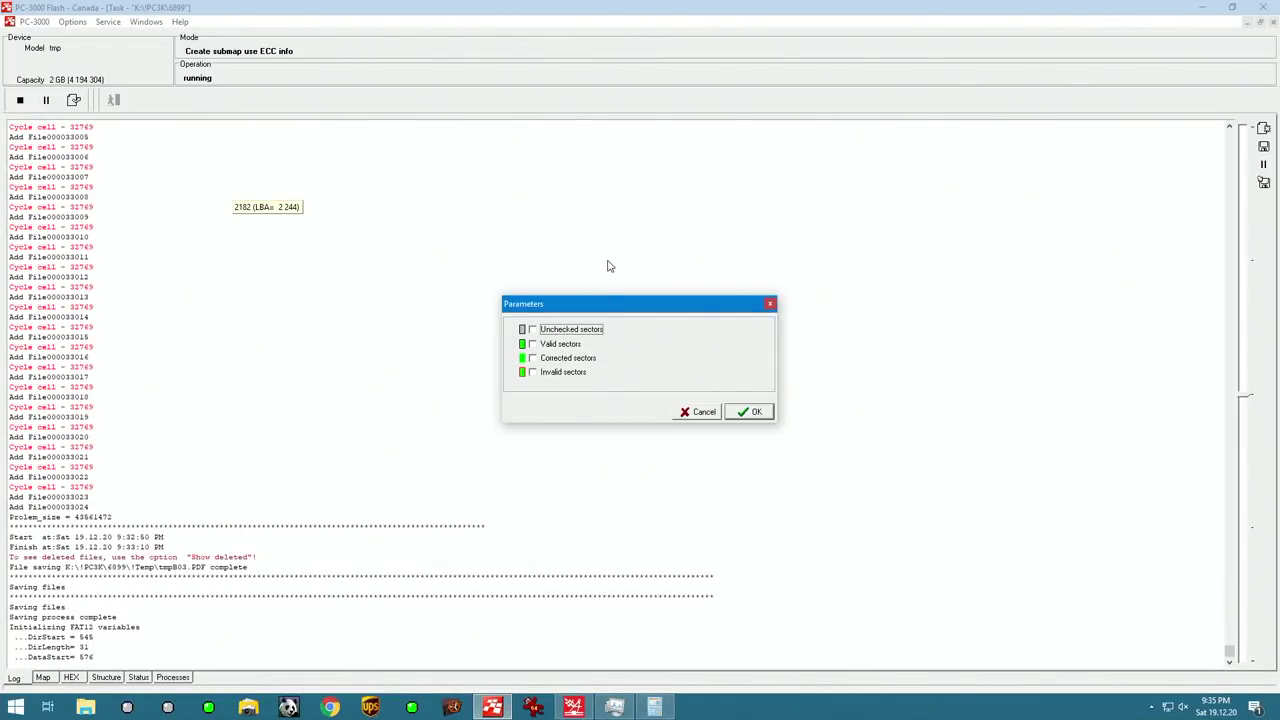
click(762, 411)
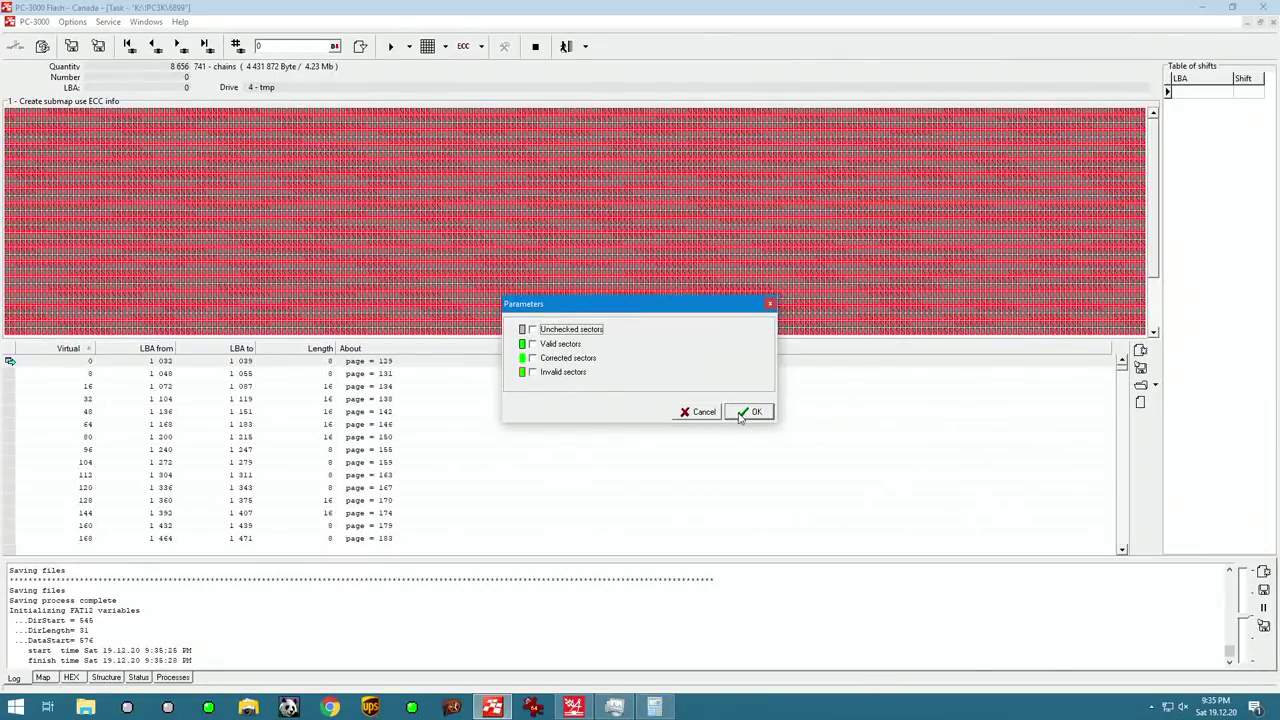
click(580, 375)
Reread all sectors of the 741-chain invalid-sector submap, correcting 864 pages
key(Return)
click(481, 46)
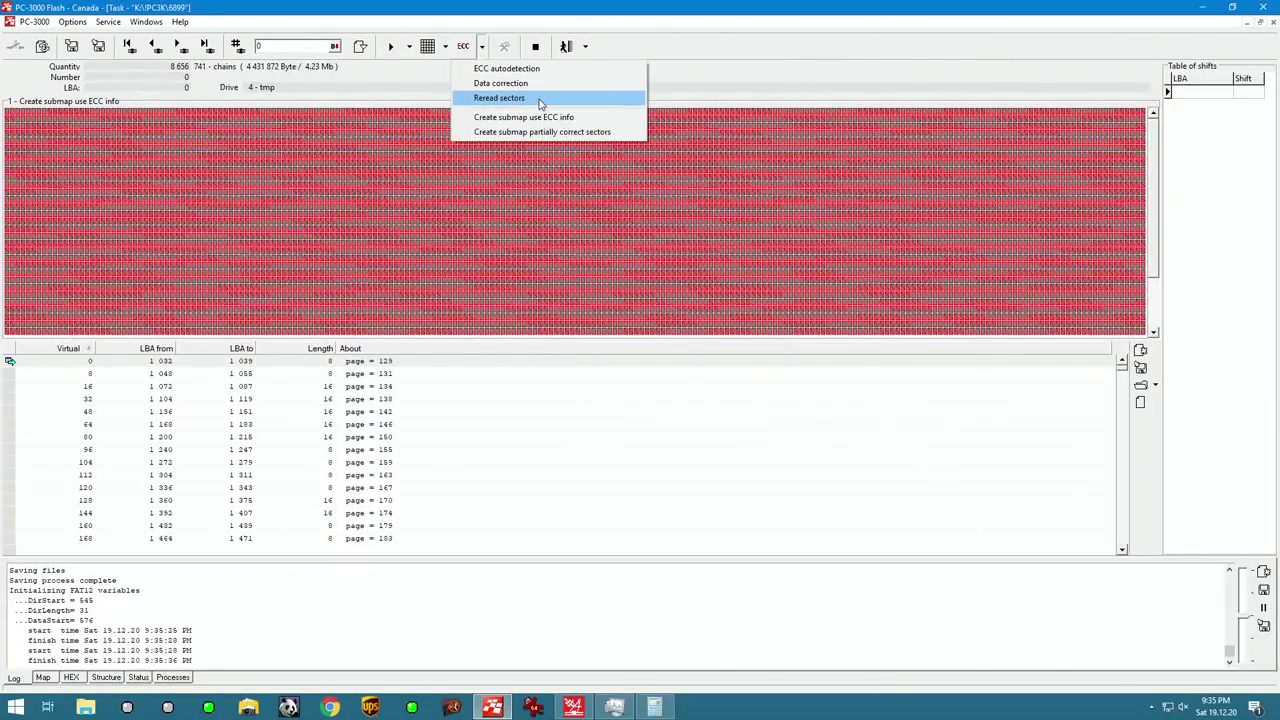
click(539, 100)
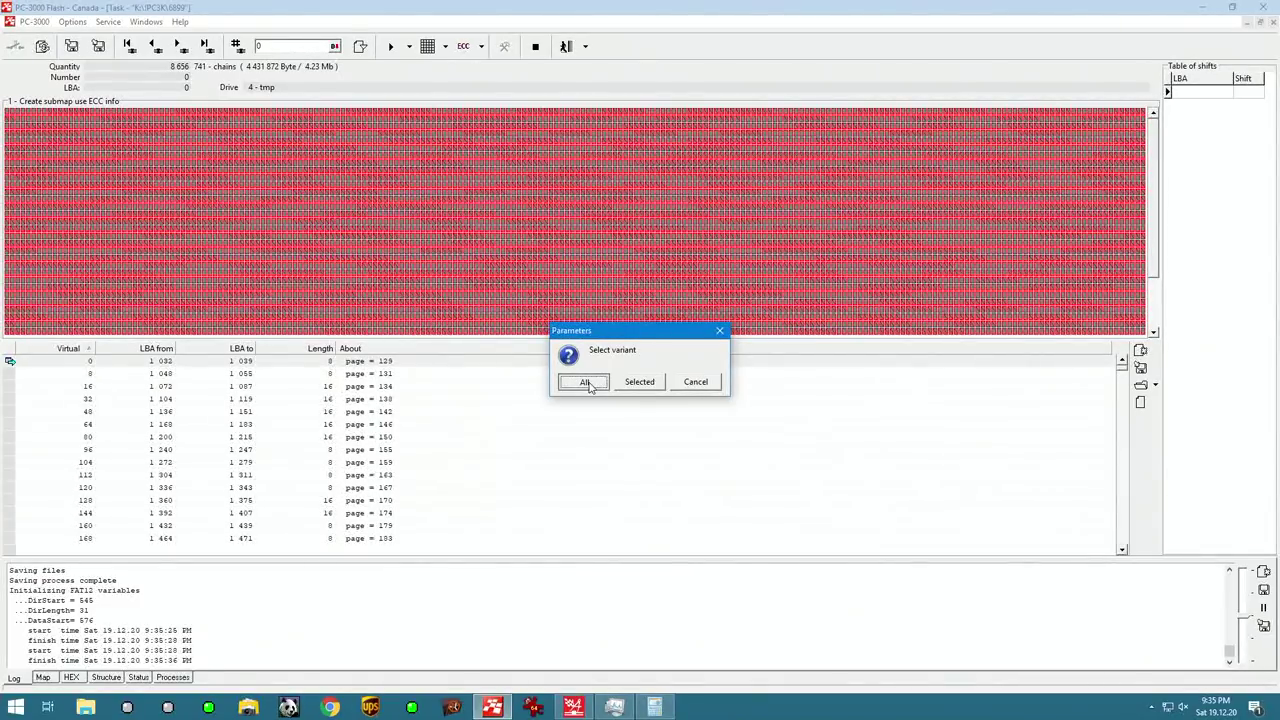
click(586, 383)
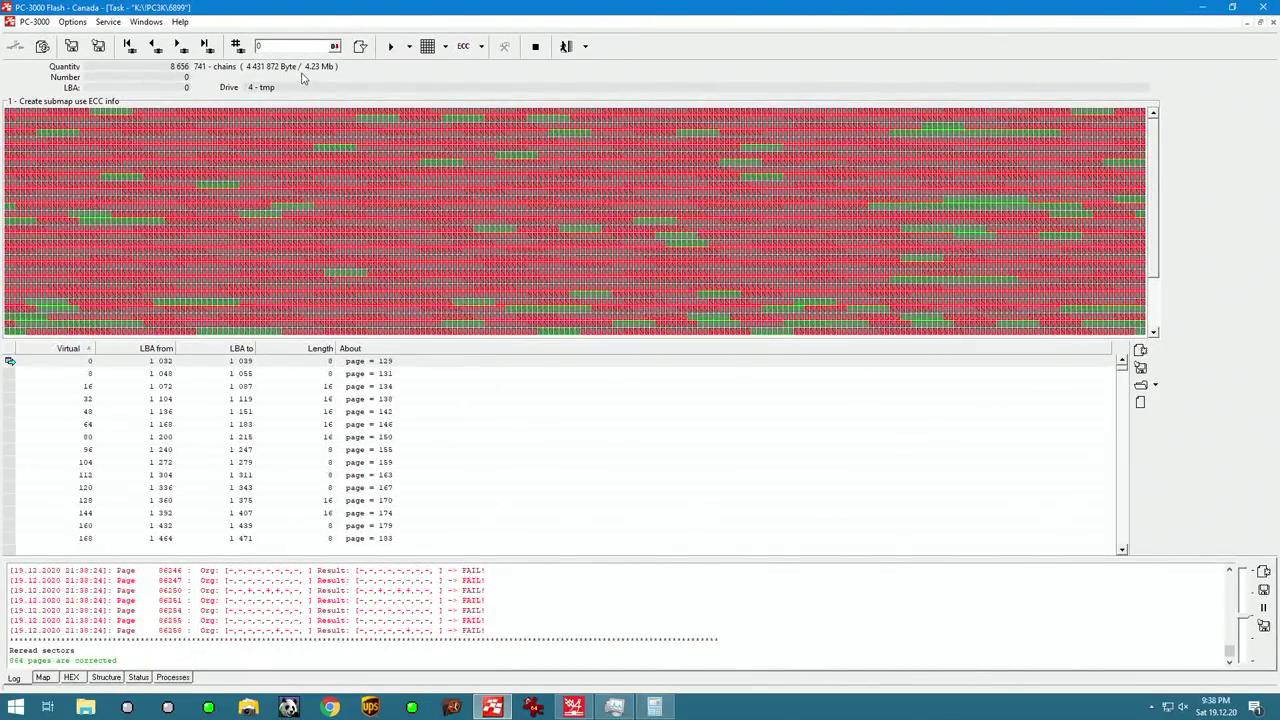
Rebuild an invalid-sectors-only ECC submap after the reread and select all its chains
click(483, 48)
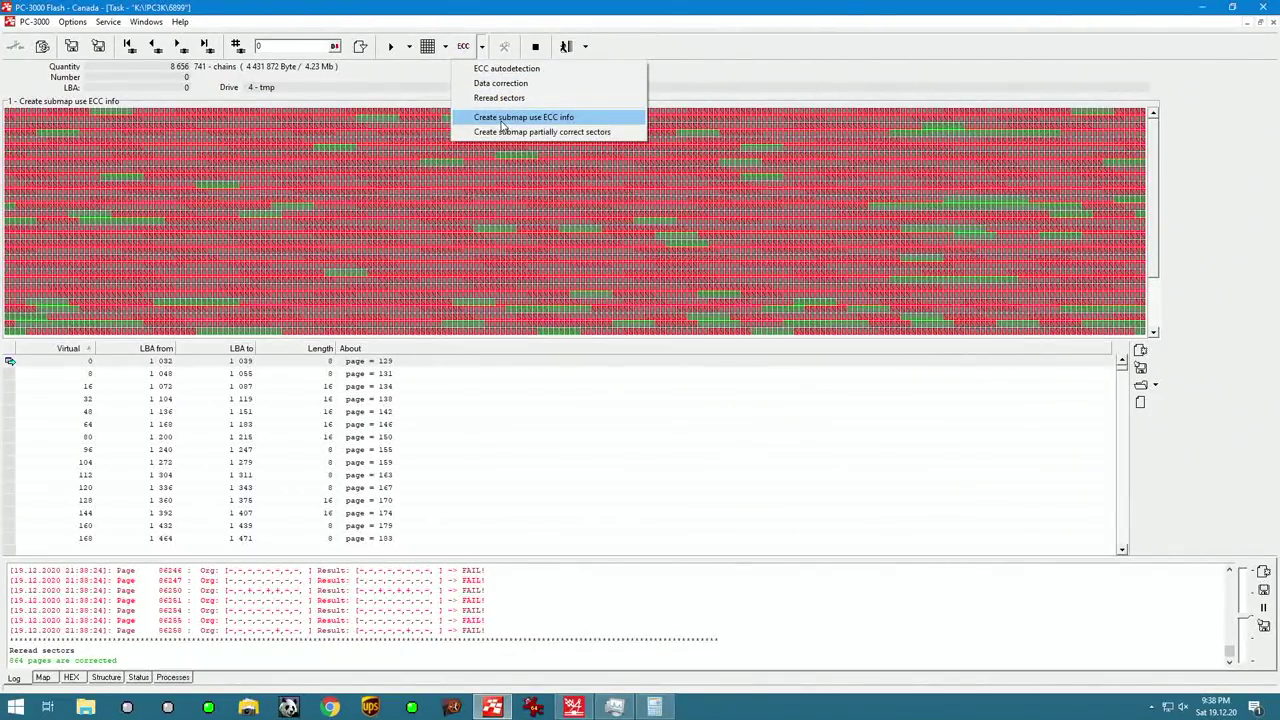
click(510, 119)
click(576, 373)
click(751, 412)
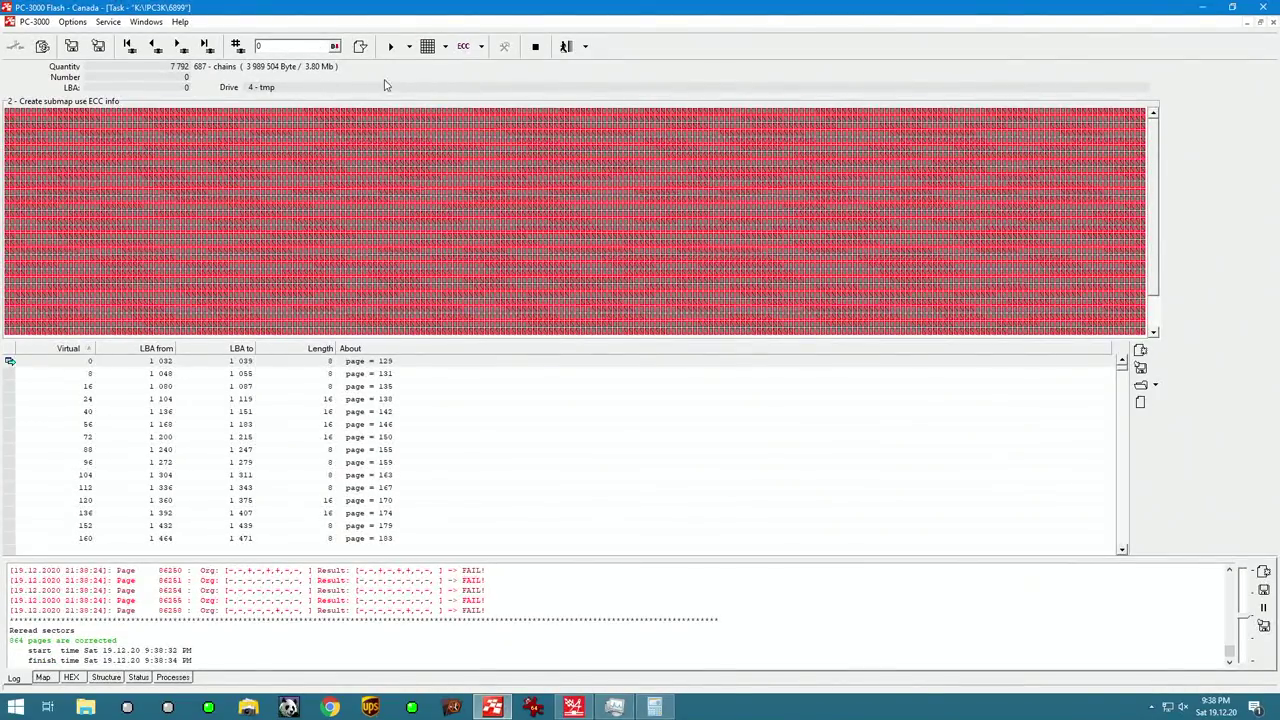
click(294, 400)
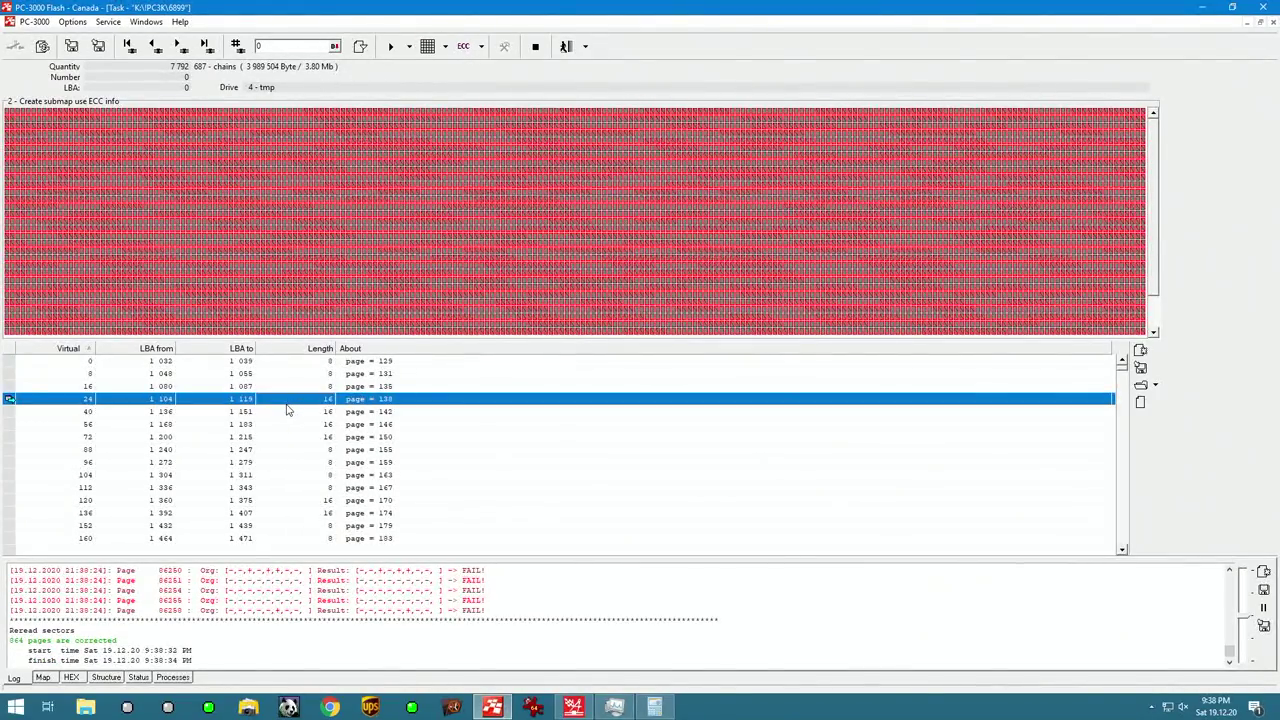
key(ctrl+a)
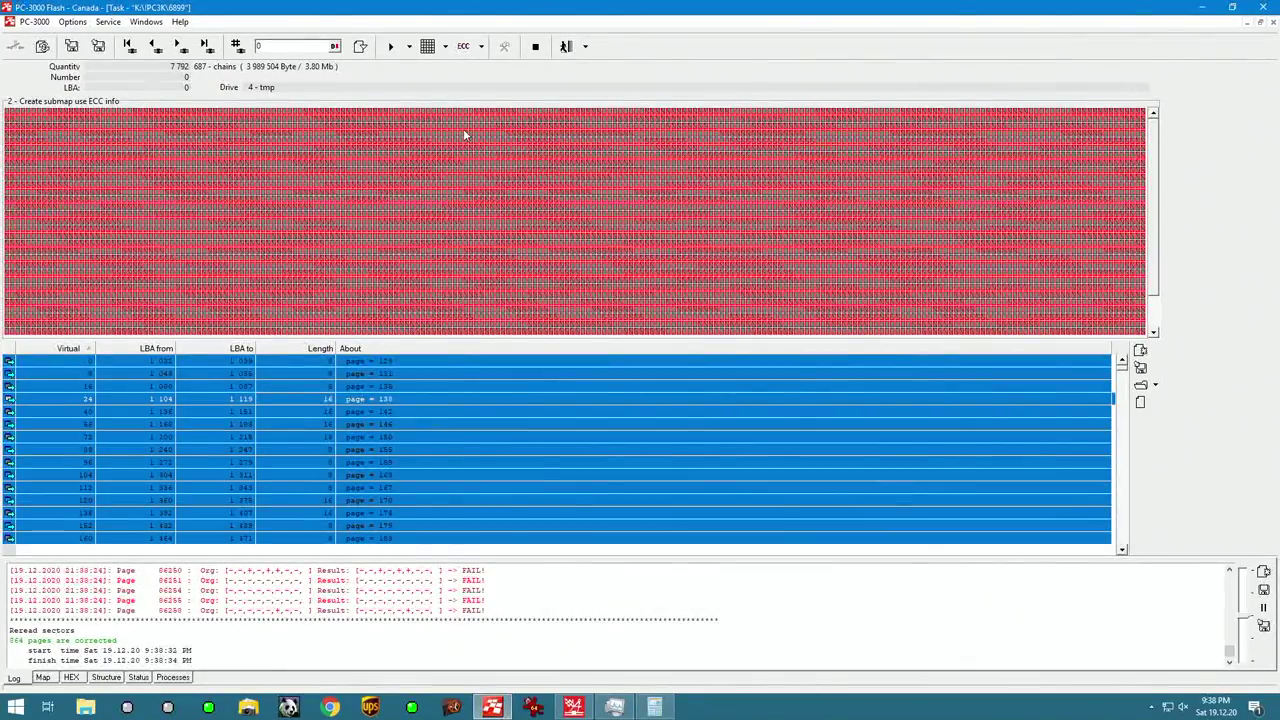
Create a fresh invalid-sector ECC submap (7 792 sectors, 687 chains) and select all chains
click(466, 46)
click(520, 70)
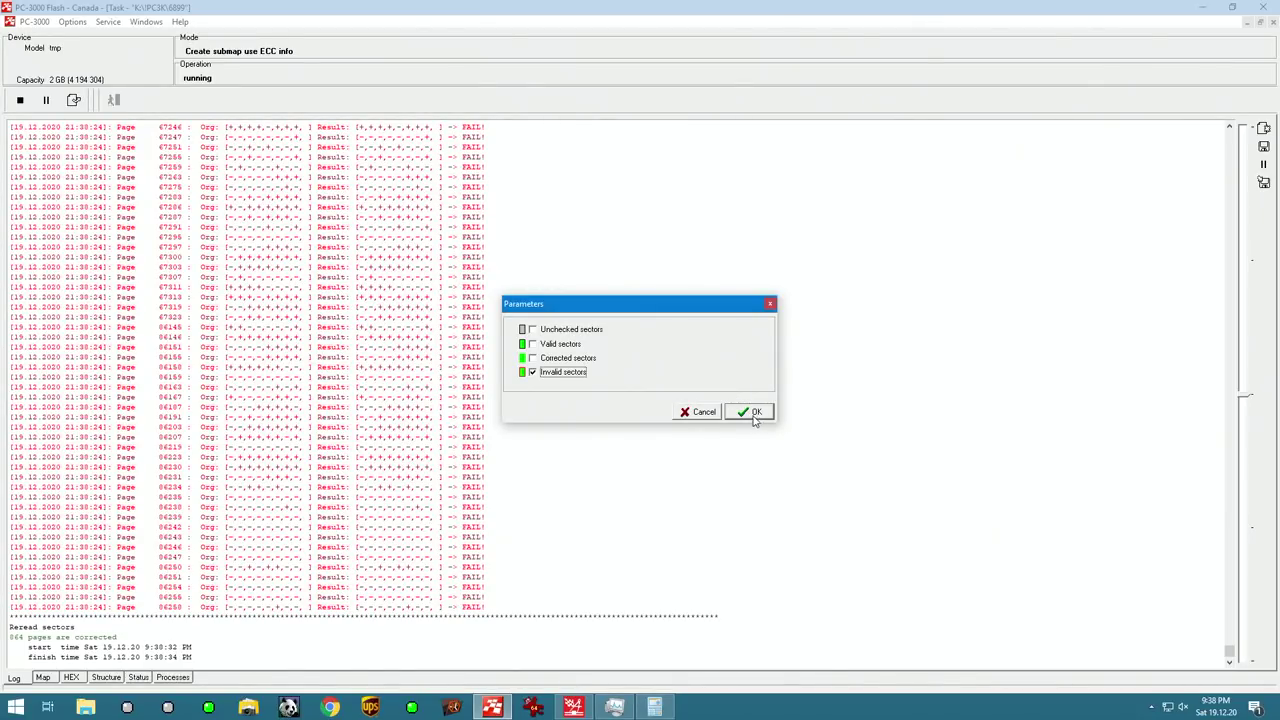
click(755, 414)
click(388, 450)
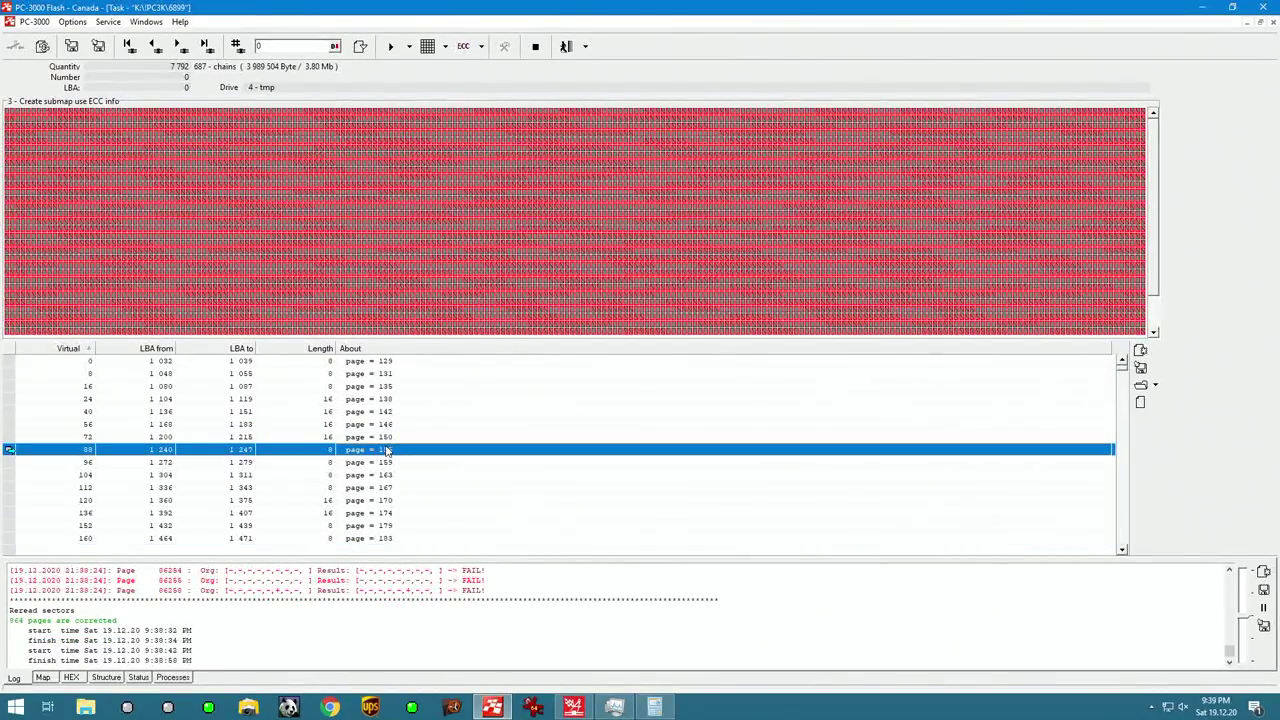
key(ctrl+a)
Reread all 687 failing chains with 30 passes at a 2.800 V supply voltage
click(481, 46)
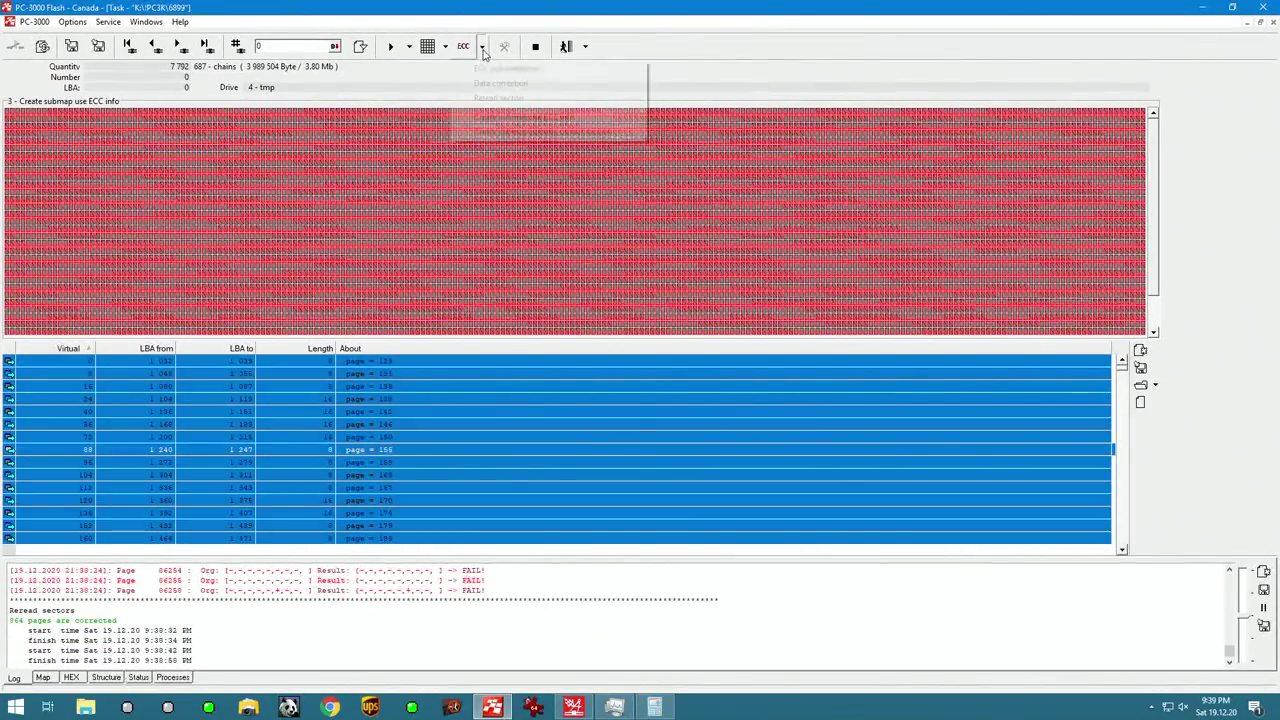
click(521, 99)
click(585, 382)
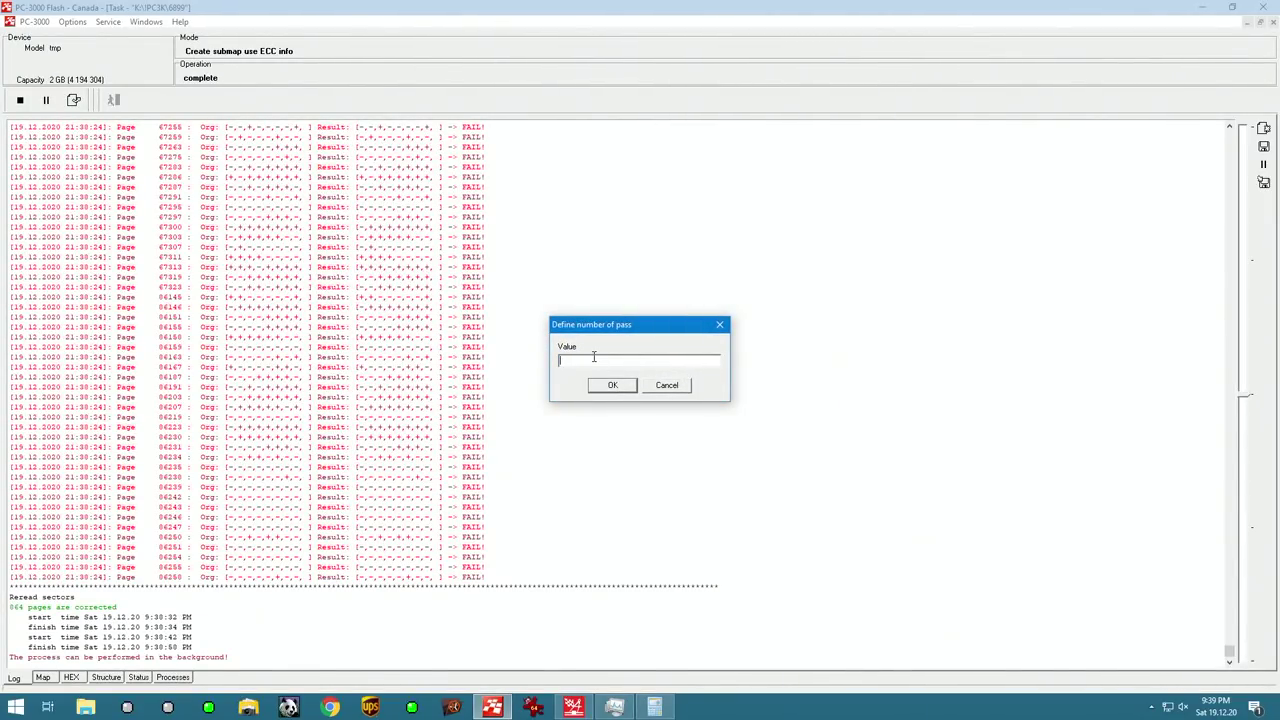
key(Return)
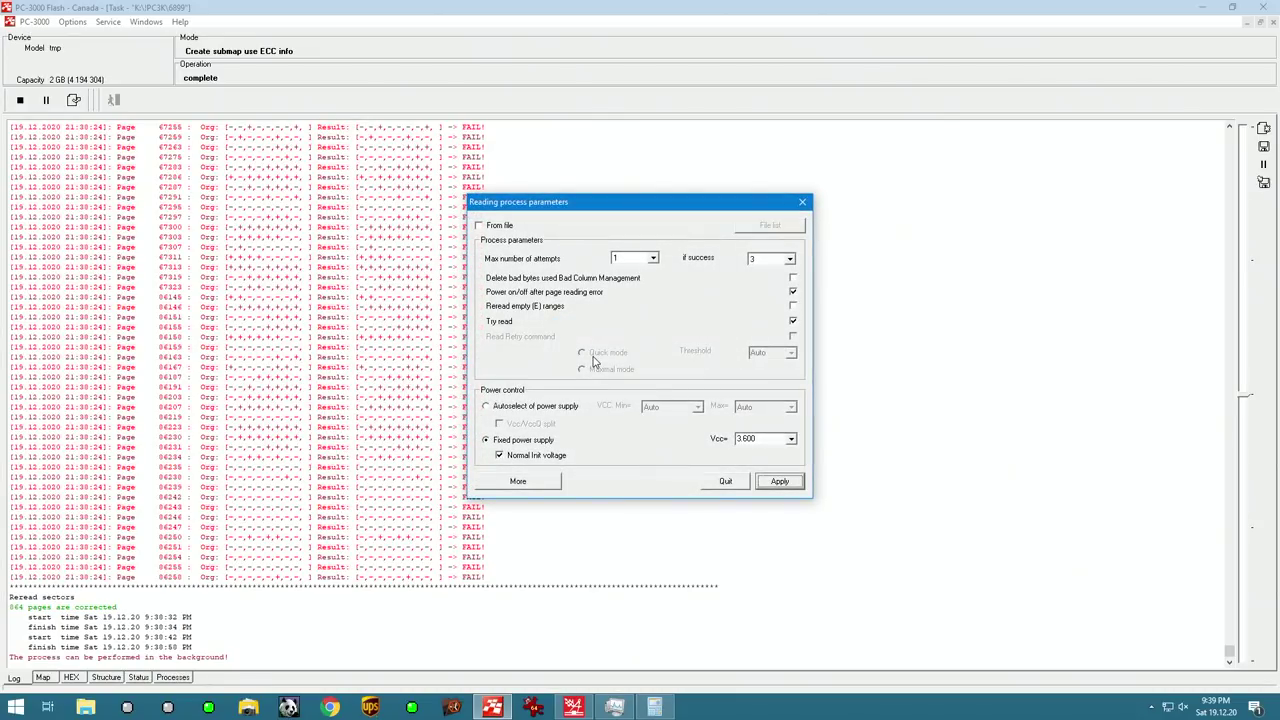
click(789, 440)
scroll(772, 493, up, 6)
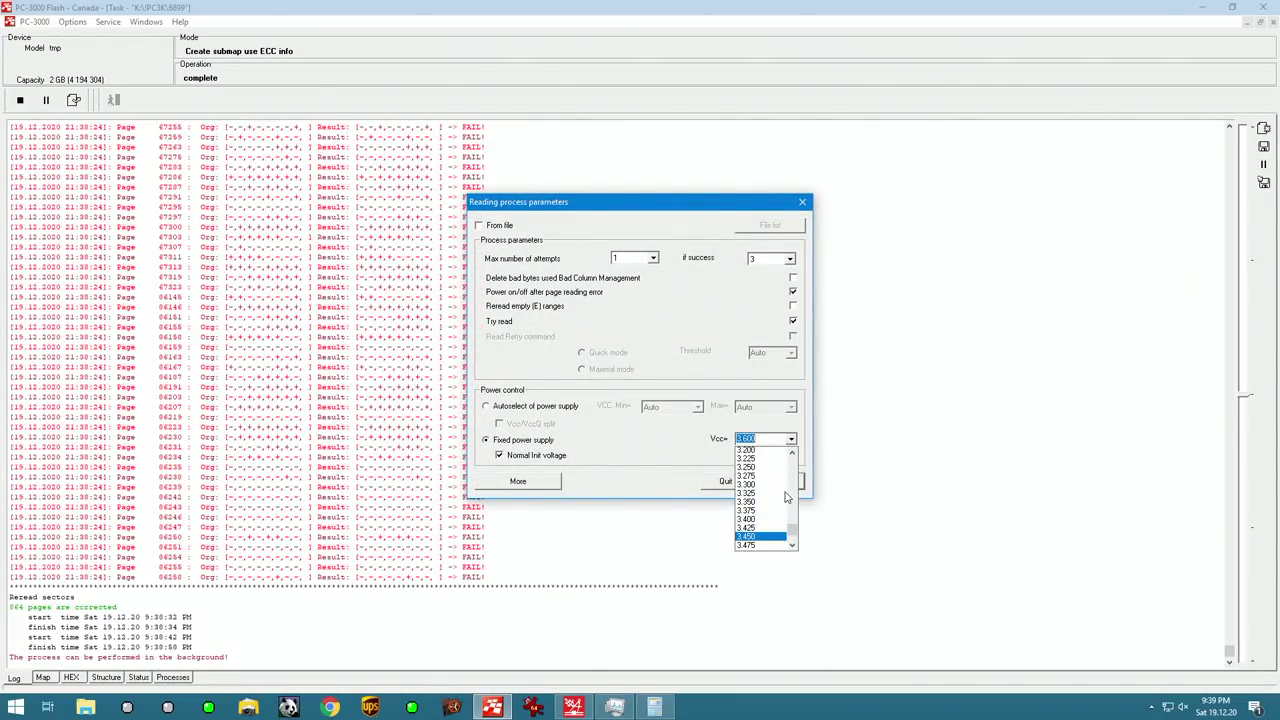
scroll(772, 493, up, 3)
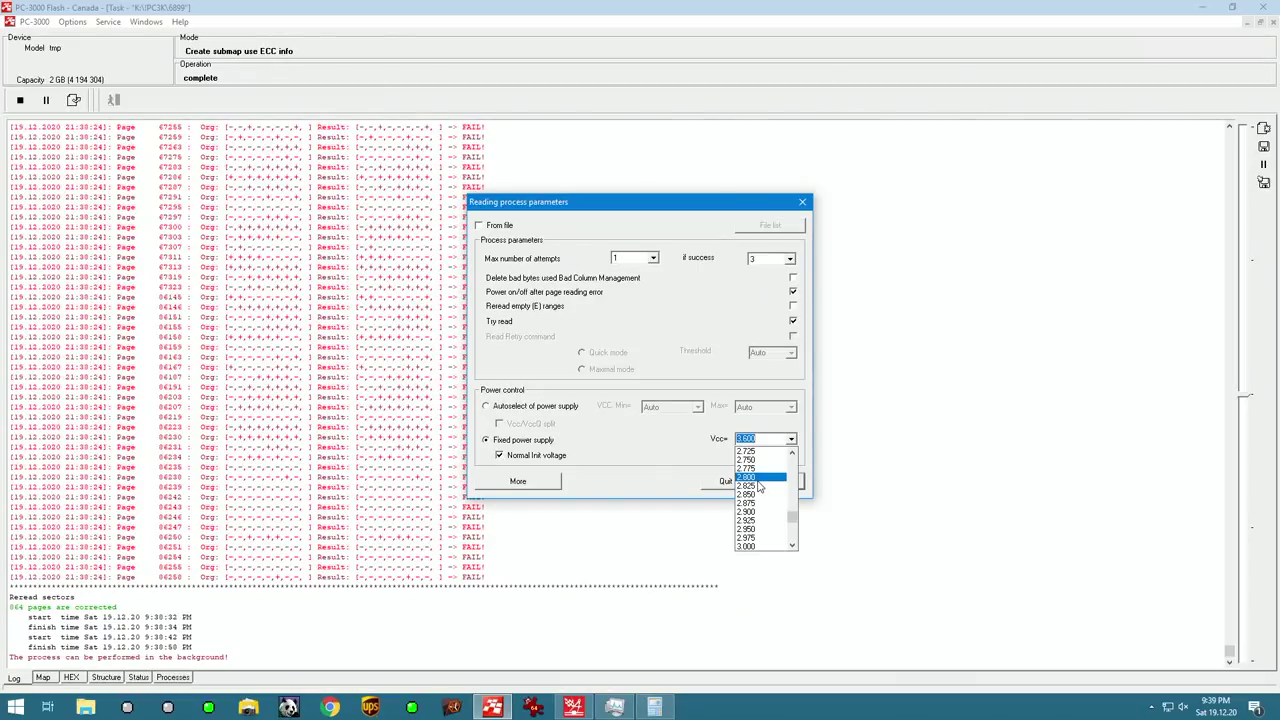
click(776, 490)
click(780, 484)
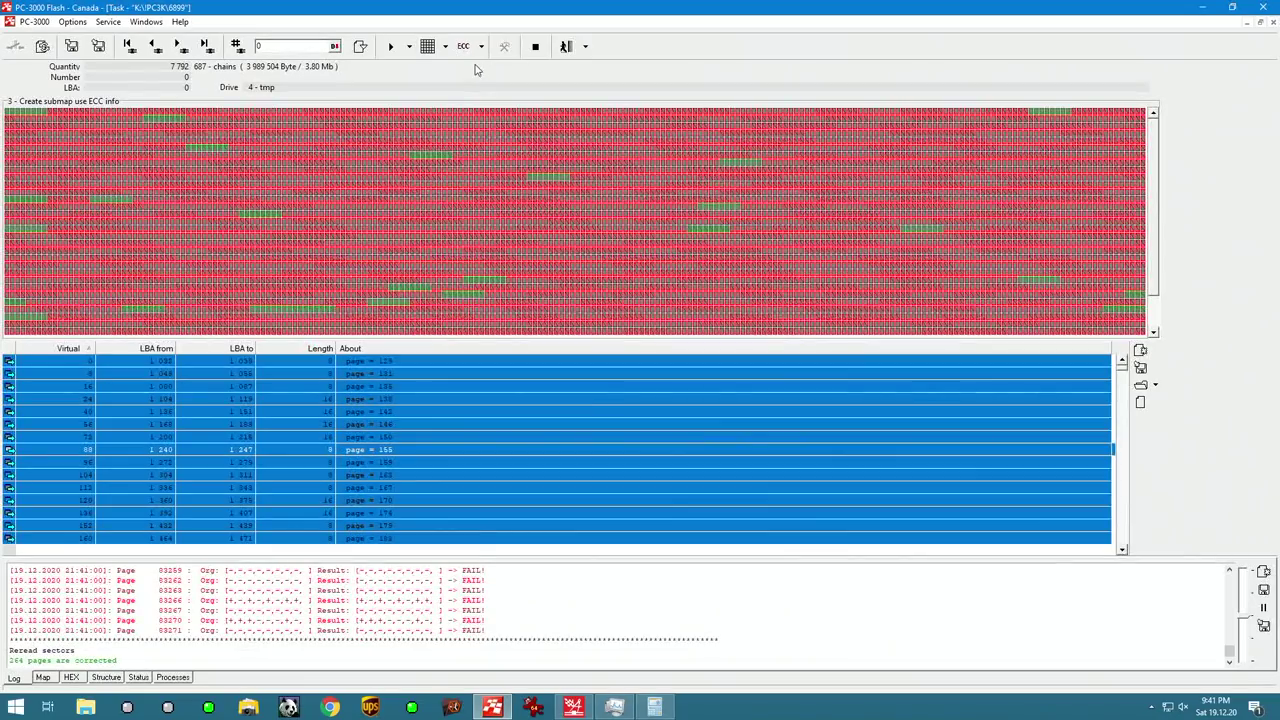
Build a new ECC-info submap containing only the remaining invalid sectors
click(482, 46)
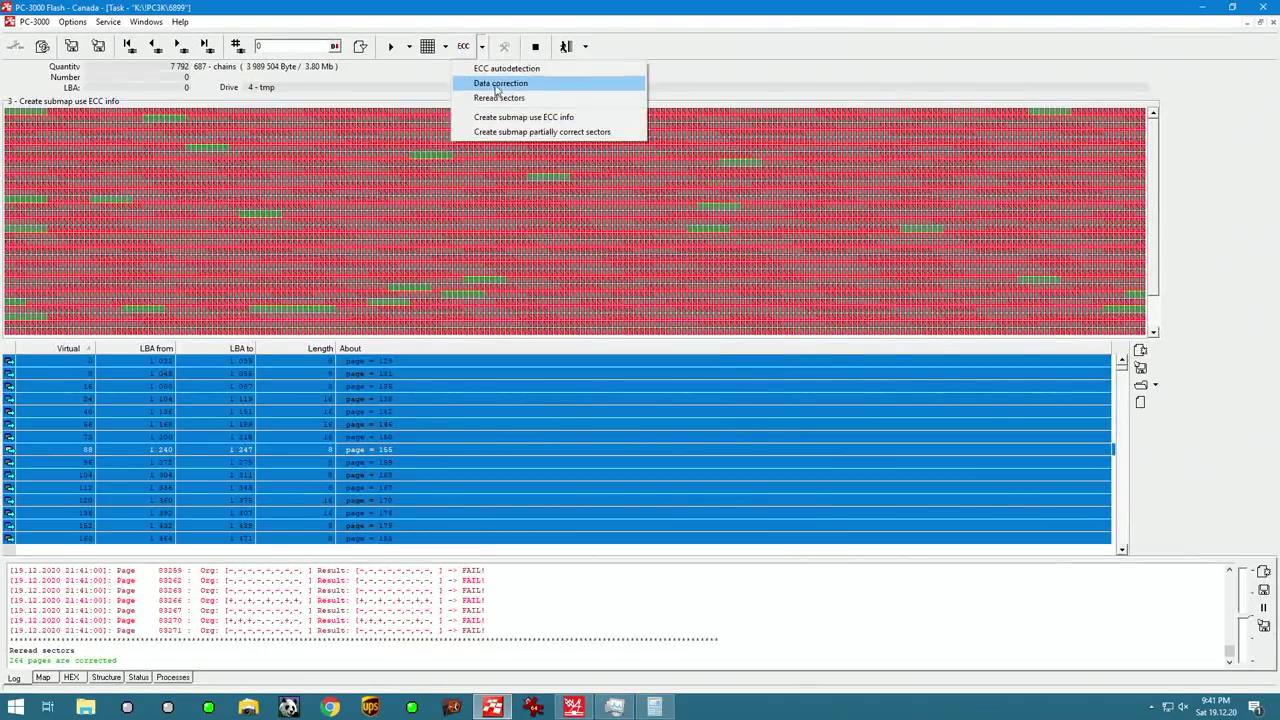
click(523, 117)
click(552, 372)
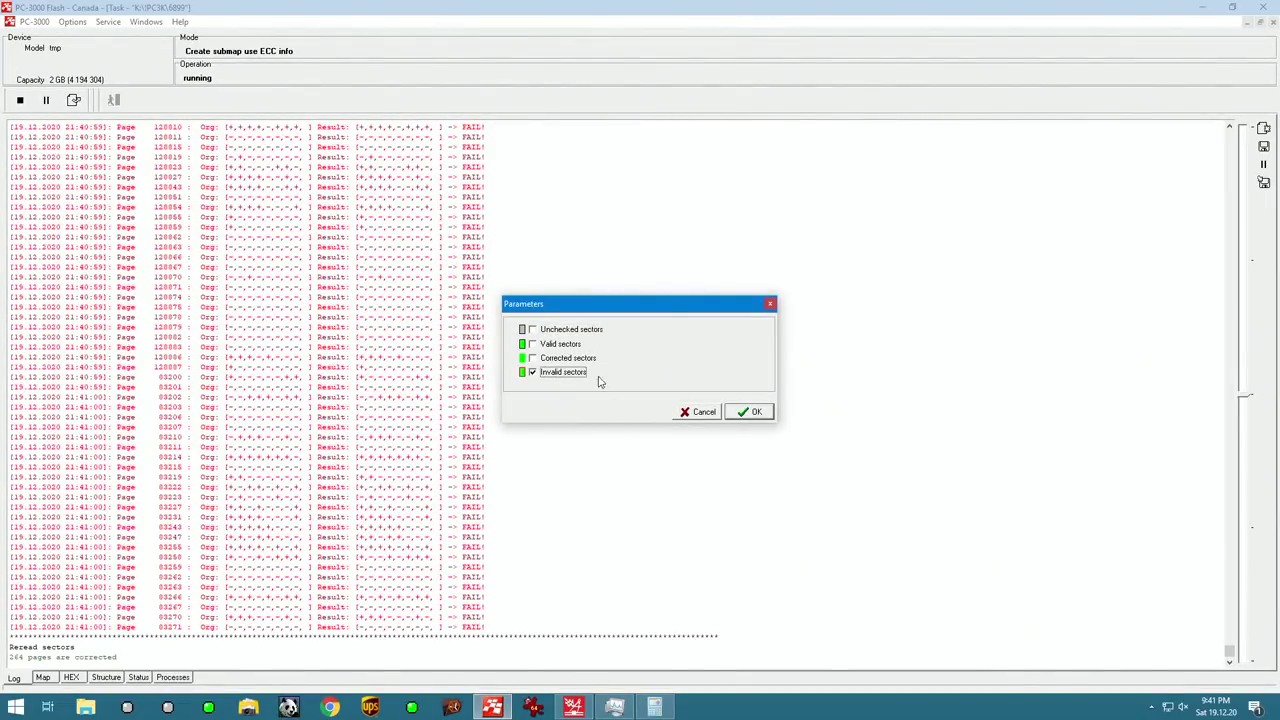
click(747, 412)
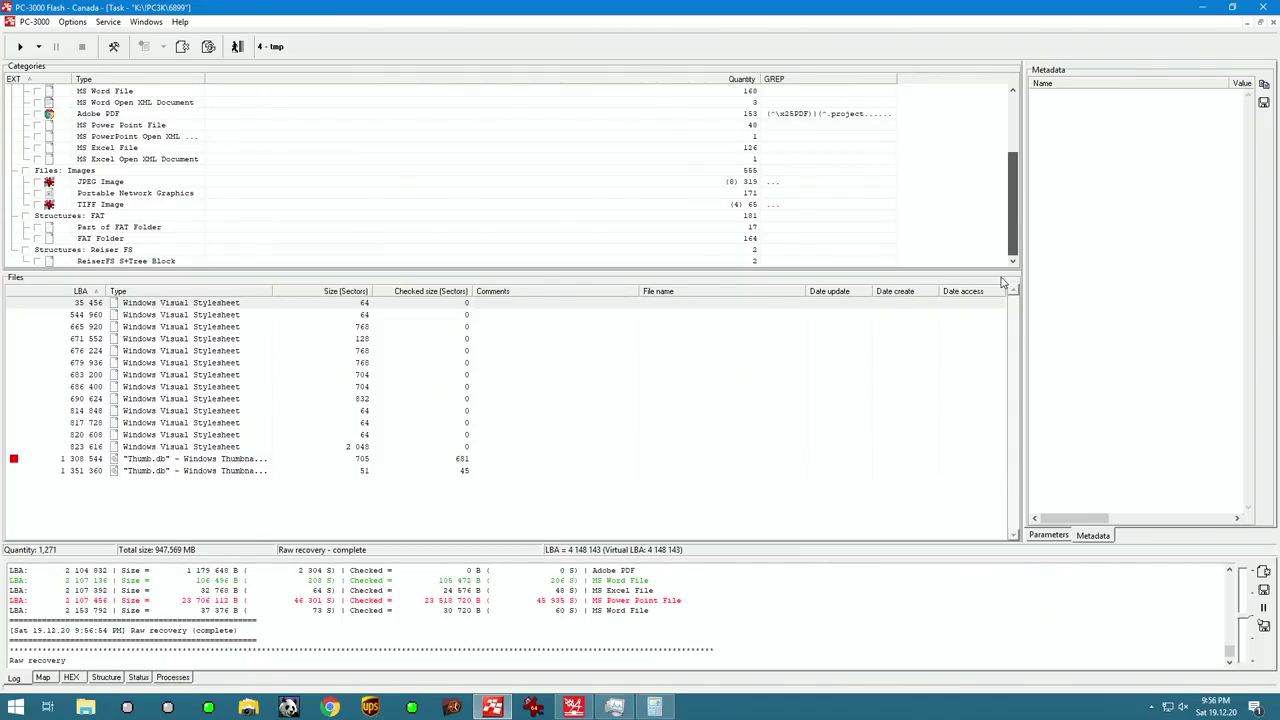
Delete the Disk Folder Result, including both earlier disk-analysis attempts, from the Folders tree
drag(1006, 234, 1012, 121)
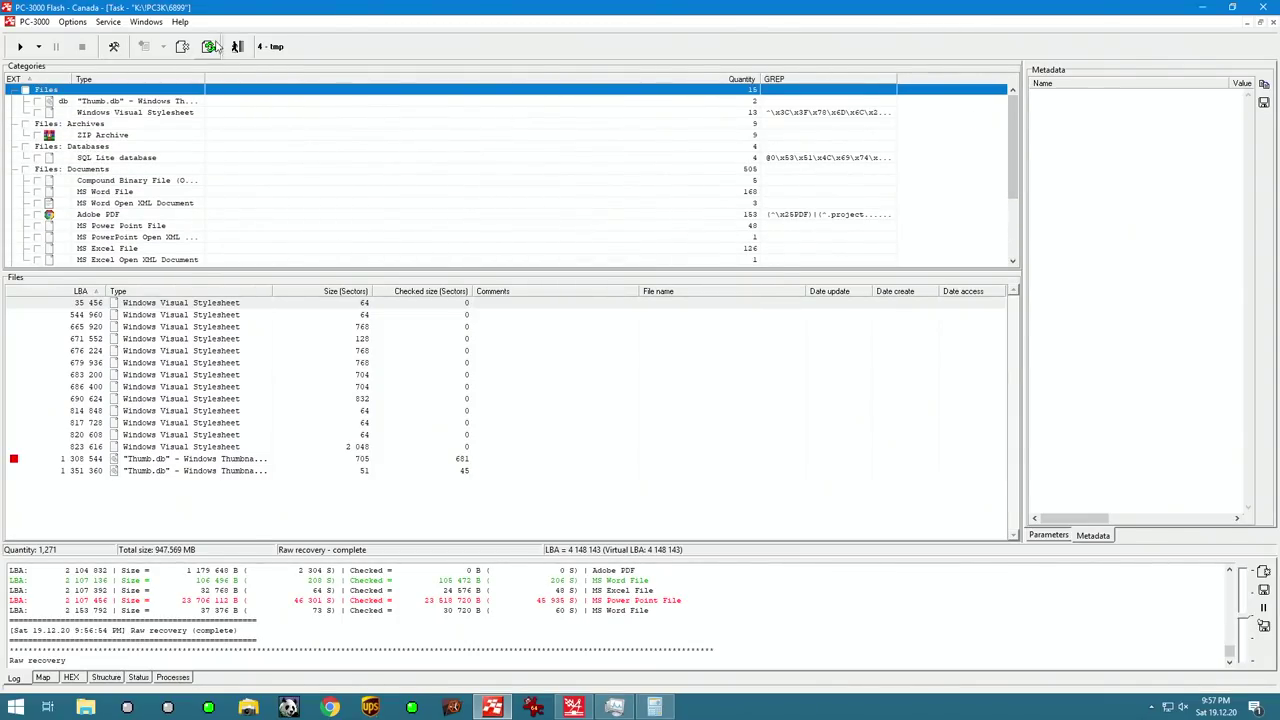
click(214, 48)
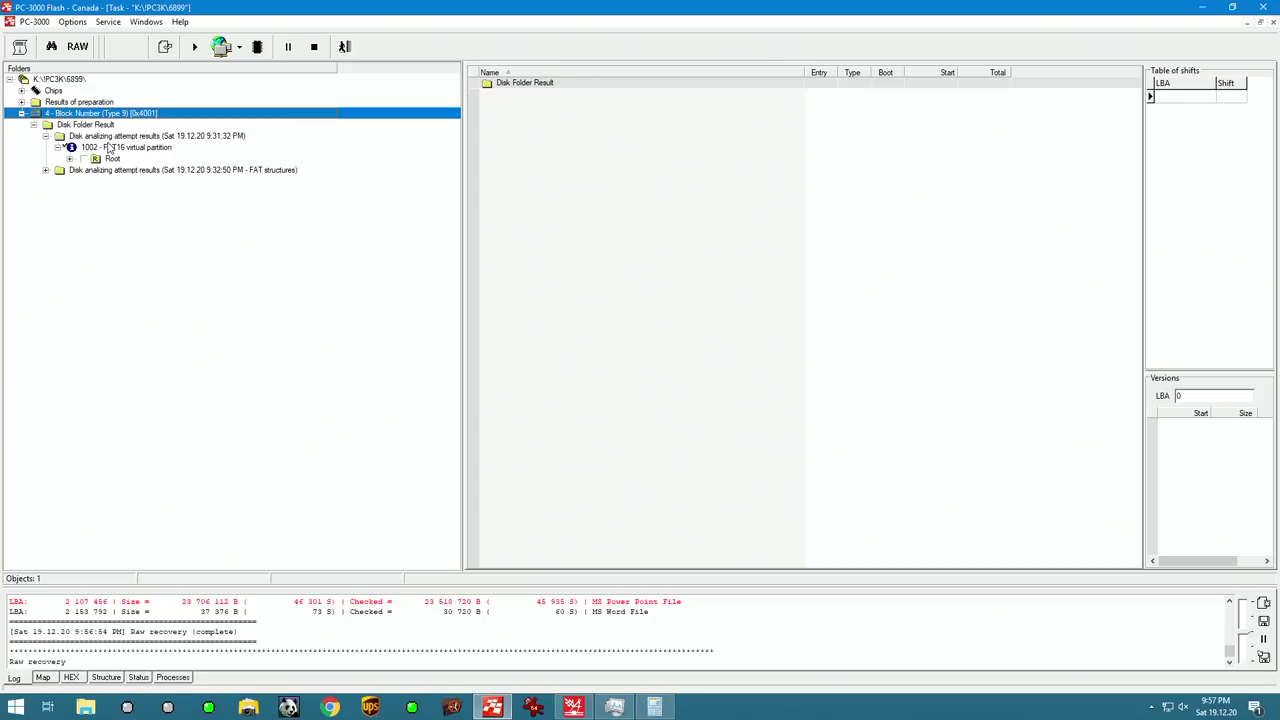
right_click(118, 136)
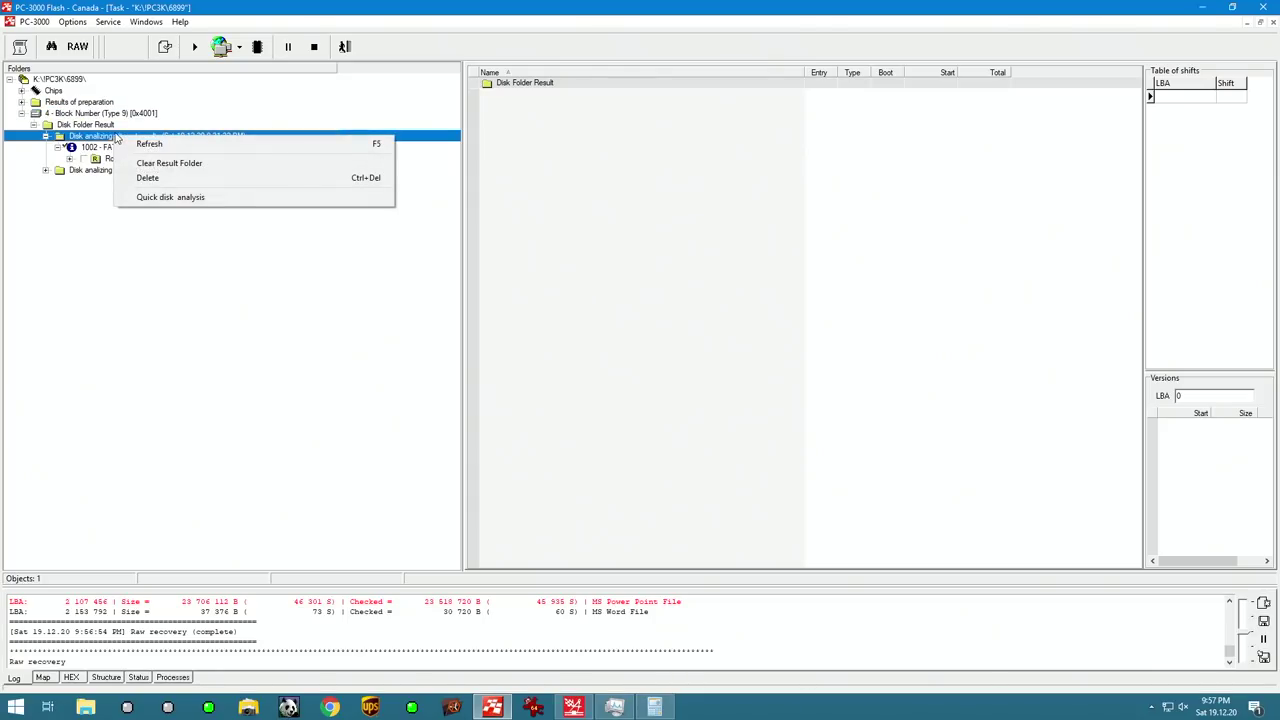
right_click(58, 126)
click(107, 259)
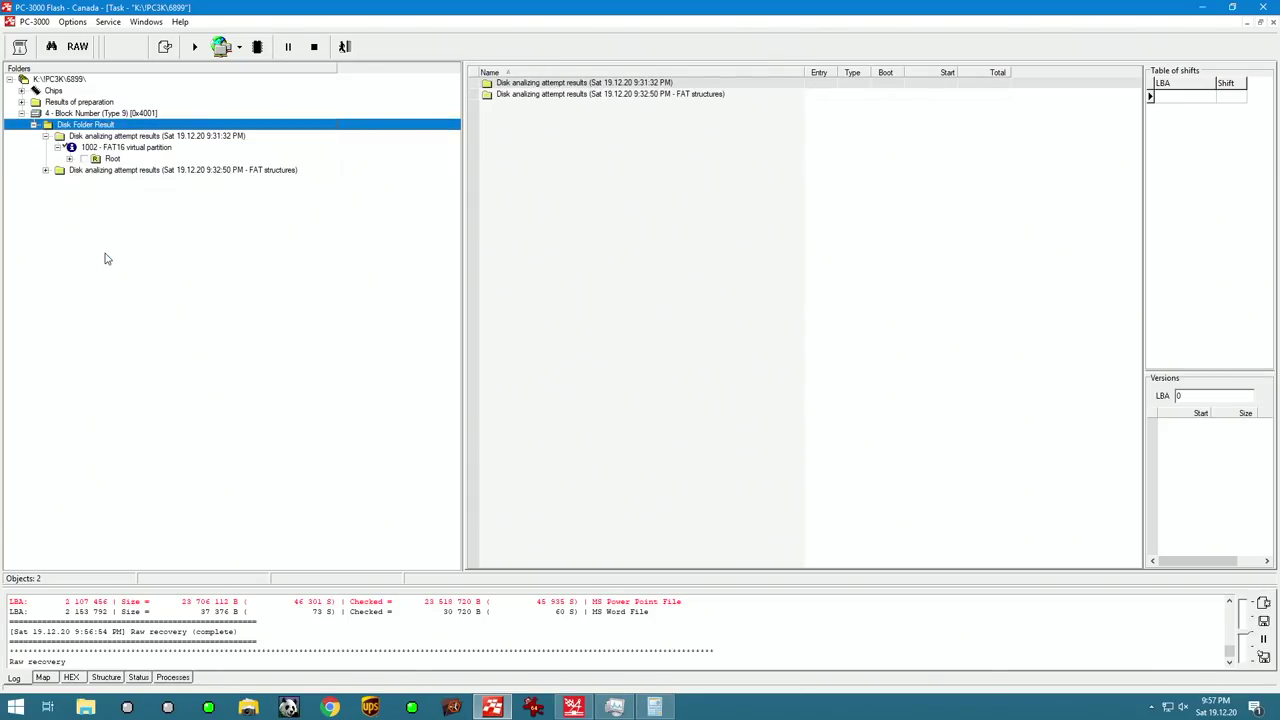
right_click(107, 128)
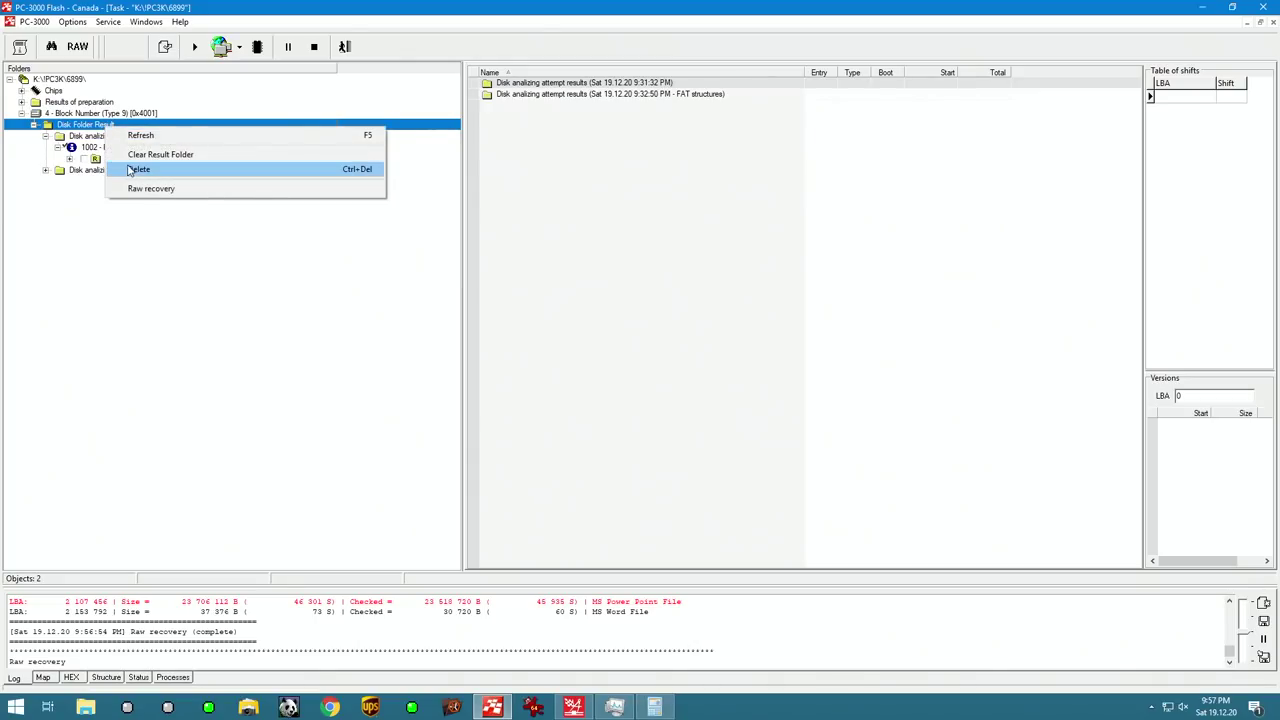
click(134, 170)
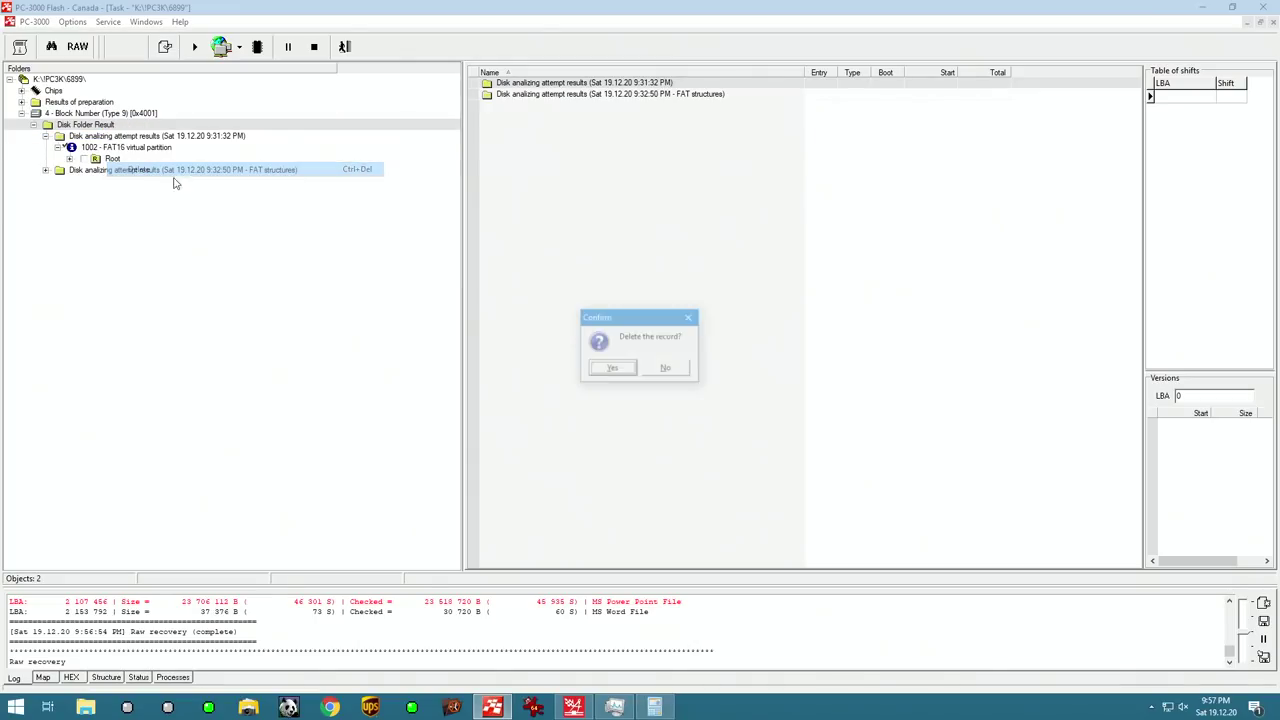
click(613, 368)
Run a quick disk analysis on the Block Number image and expand the new results
right_click(114, 120)
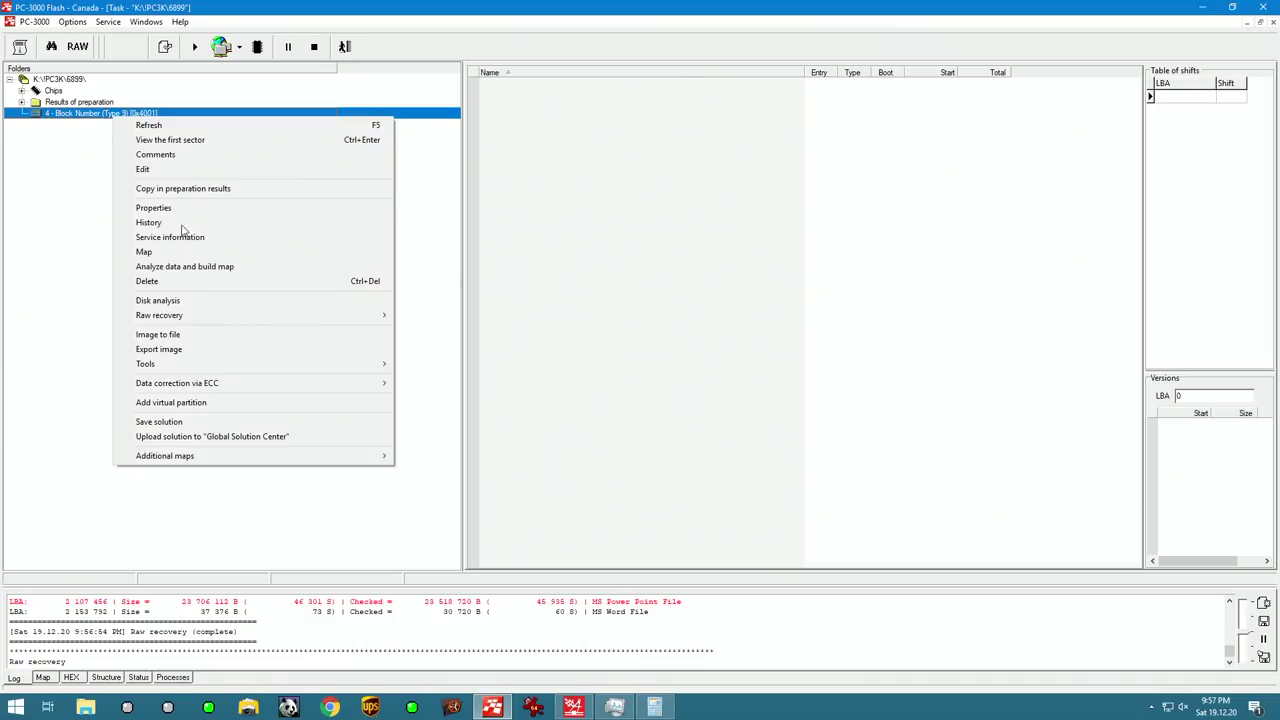
click(200, 302)
click(707, 429)
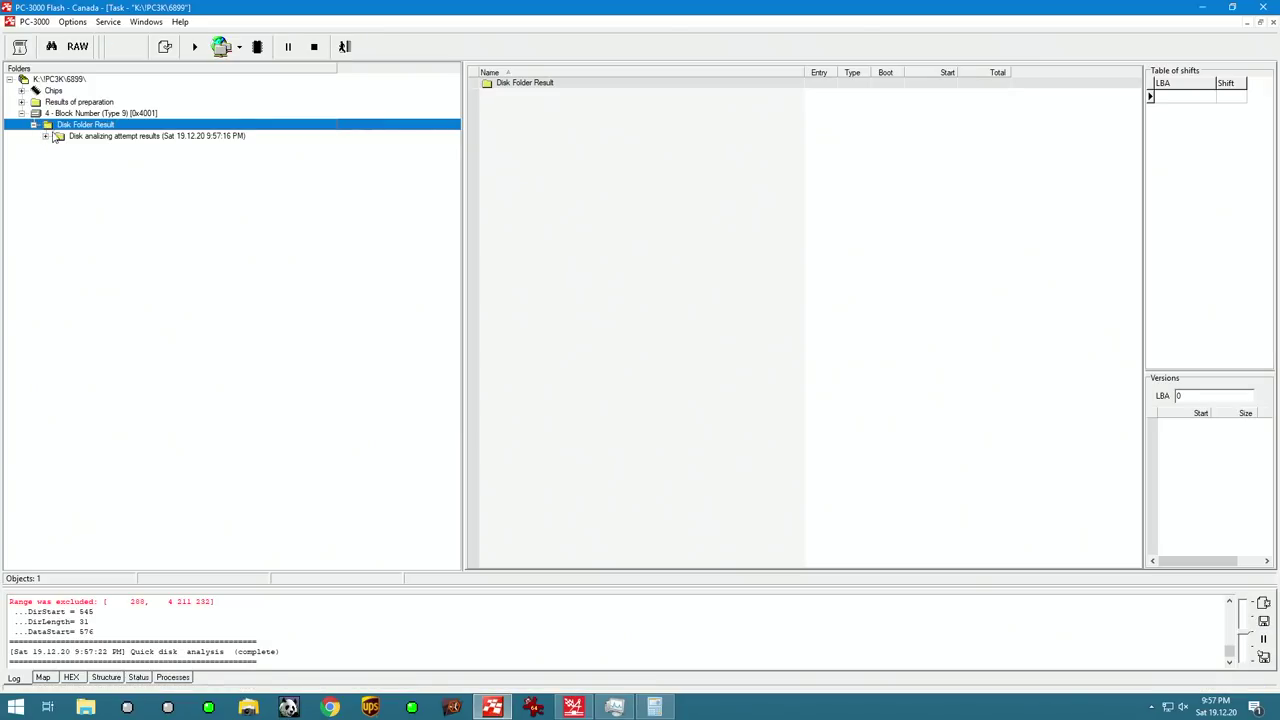
click(45, 136)
Run partition analysis on the 1007 FAT16 partition, then open Root in the 1009 scan partition
click(72, 148)
right_click(72, 148)
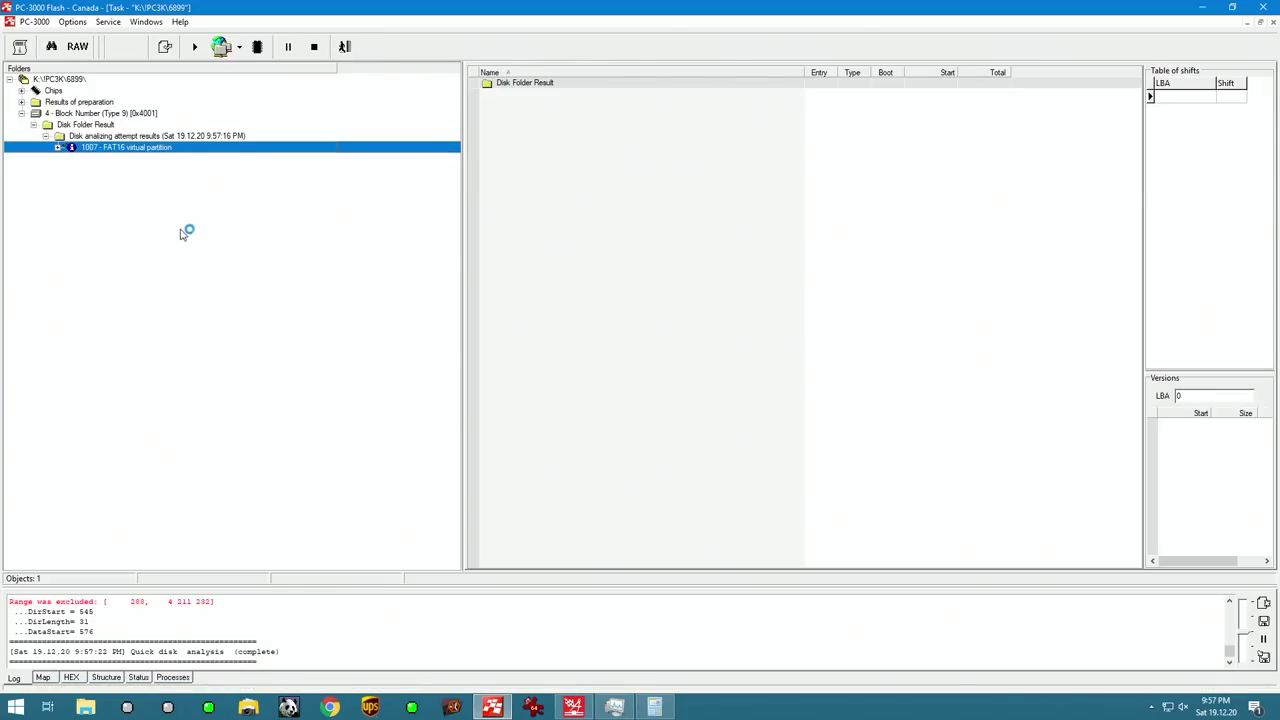
click(189, 469)
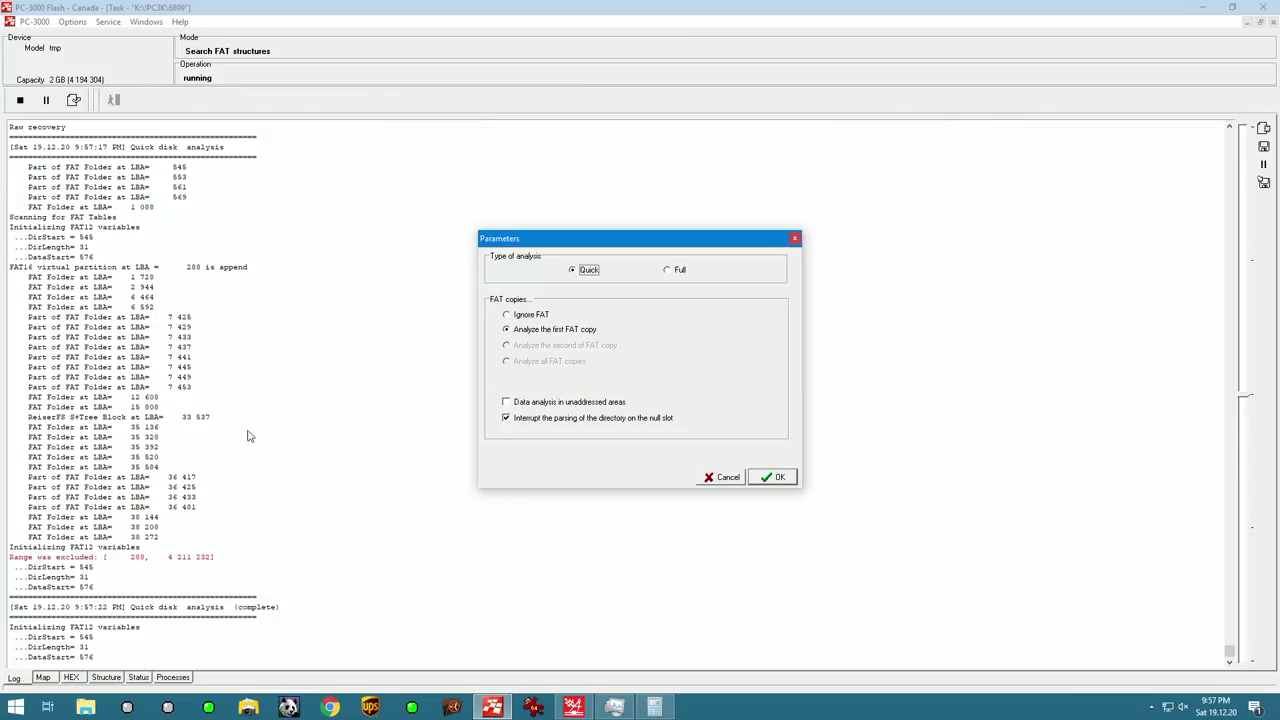
click(768, 476)
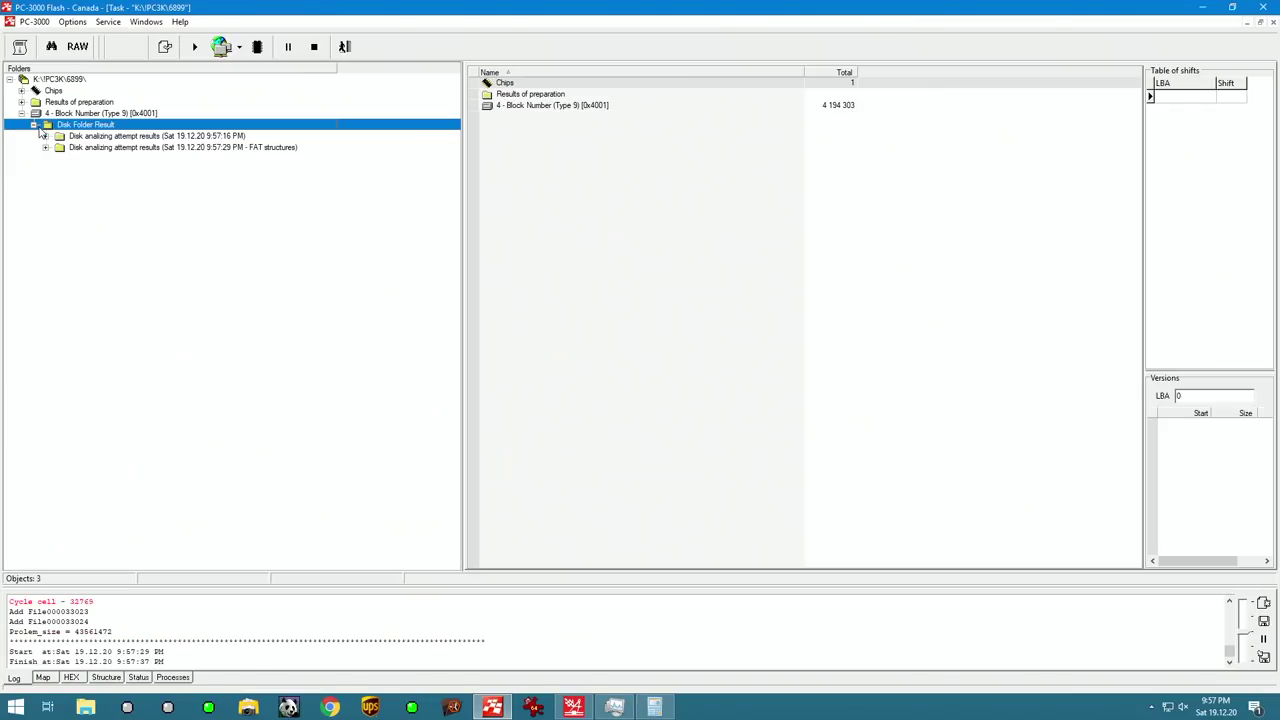
click(90, 147)
click(45, 147)
click(76, 160)
click(58, 159)
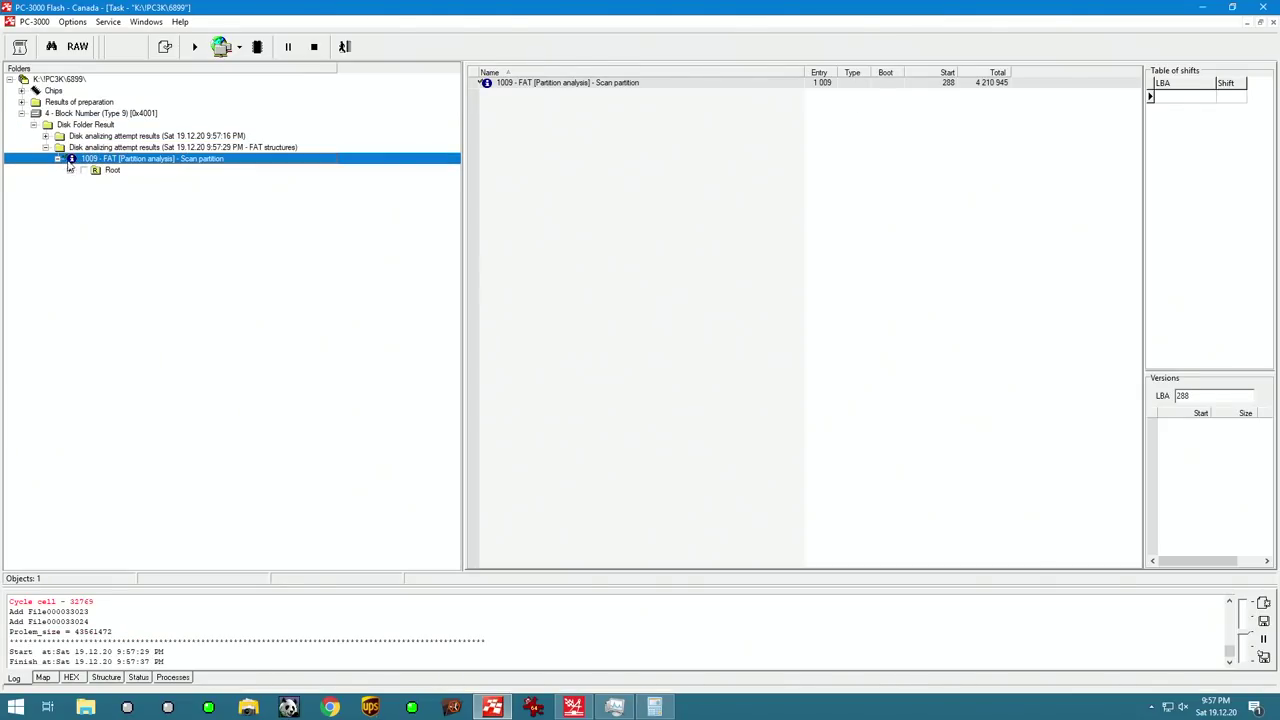